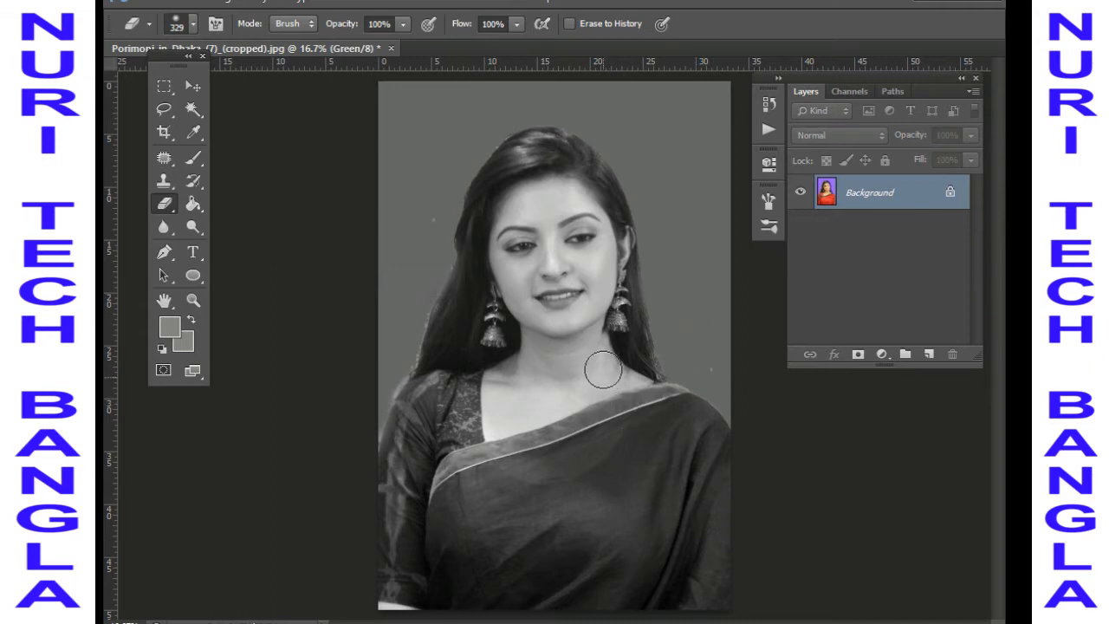
# Step: Add a Solid Color fill layer in 996600 above the portrait and set its blending mode to Hue
pyautogui.keyDown('ctrl'); pyautogui.click(567, 294); pyautogui.keyUp('ctrl')
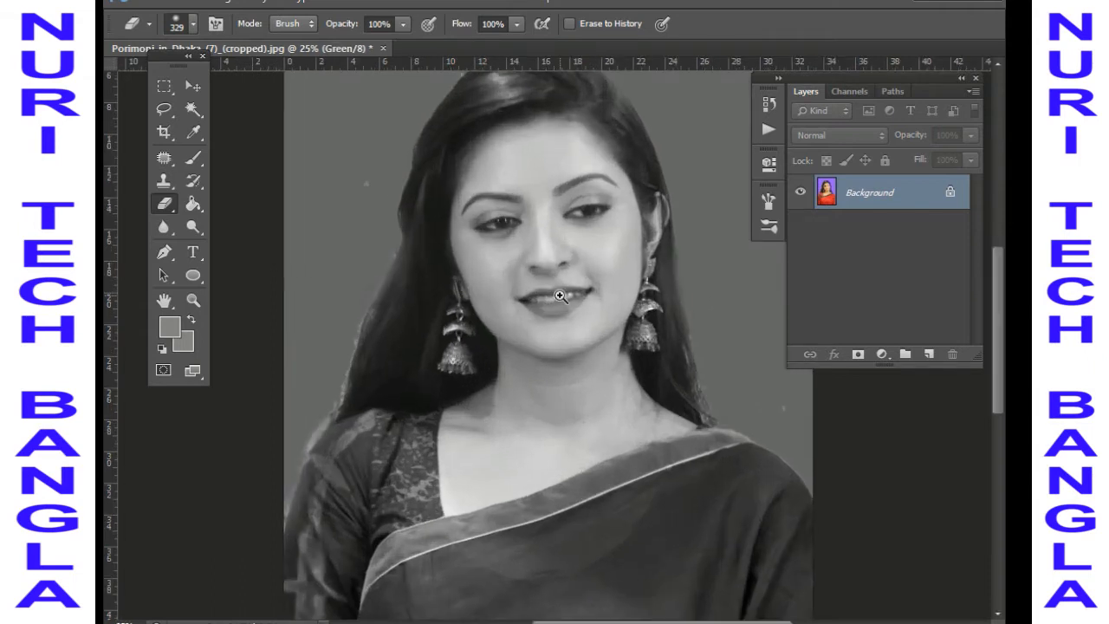
pyautogui.keyDown('ctrl'); pyautogui.keyDown('alt'); pyautogui.click(560, 295); pyautogui.keyUp('alt'); pyautogui.keyUp('ctrl')
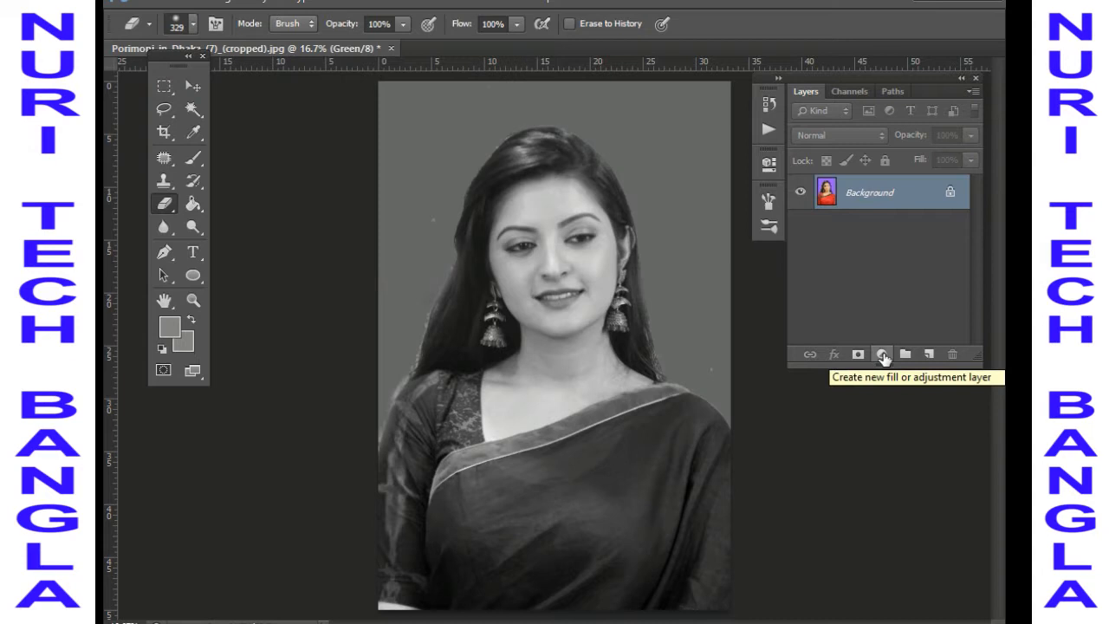
pyautogui.click(884, 356)
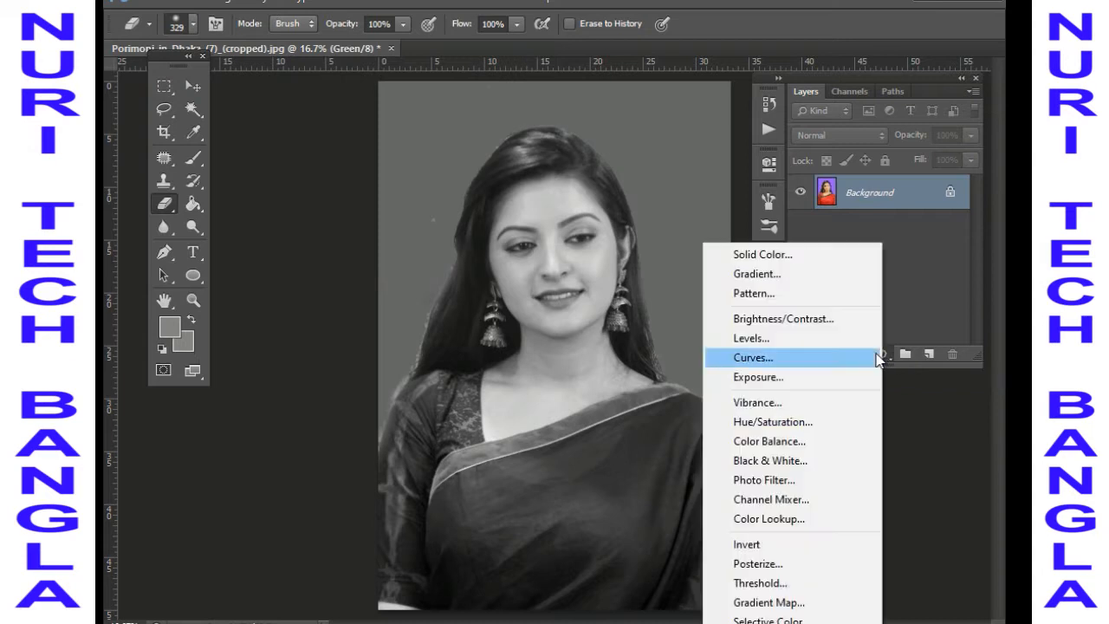
pyautogui.click(796, 255)
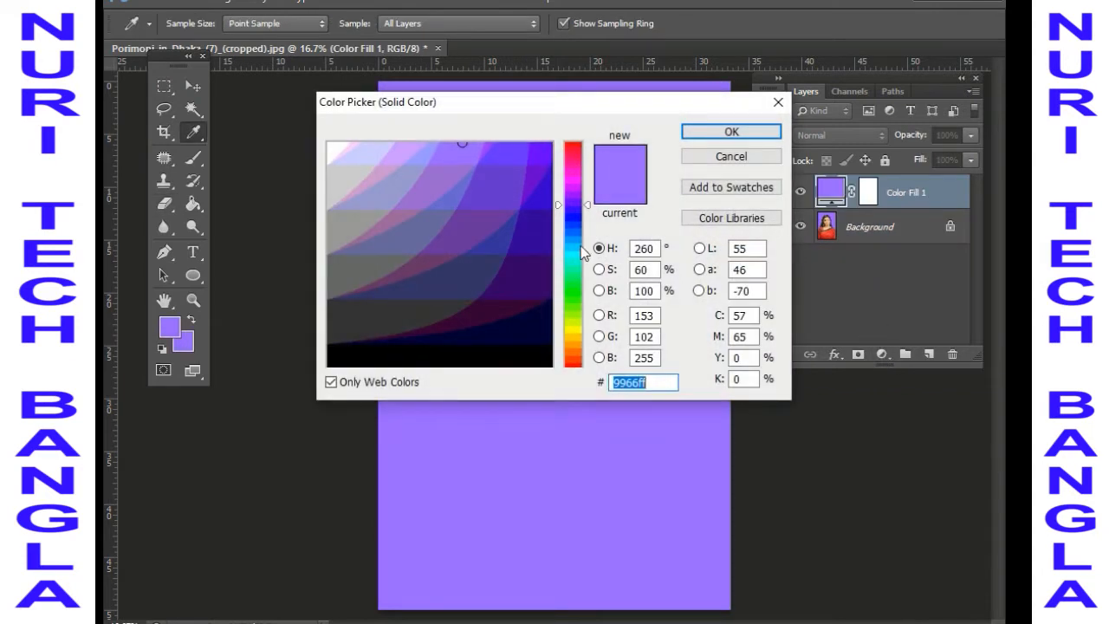
pyautogui.click(572, 342)
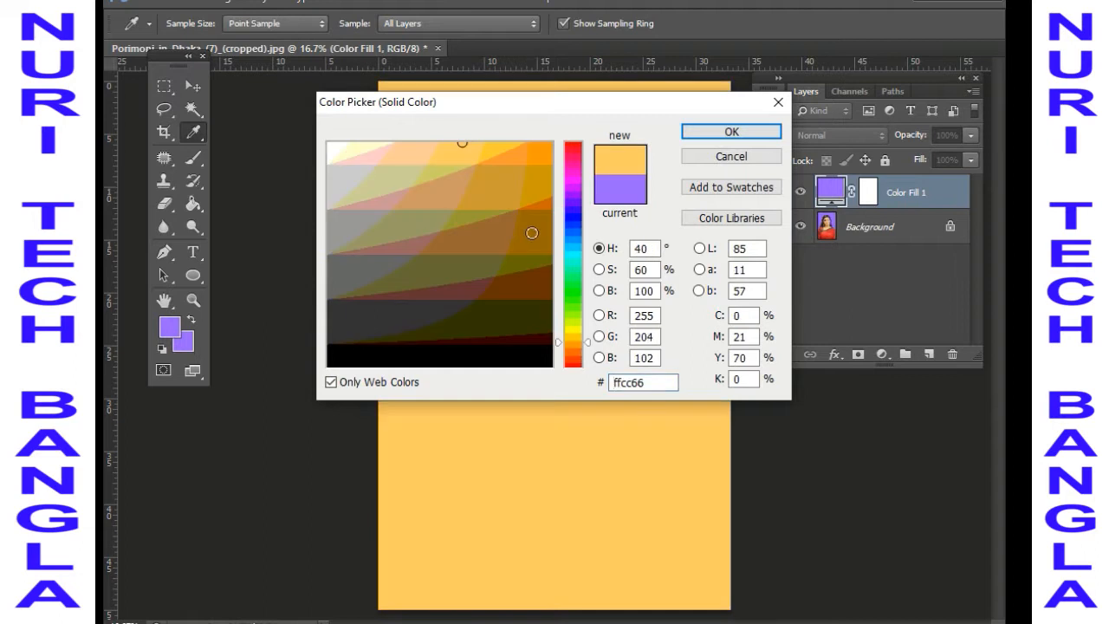
pyautogui.click(535, 230)
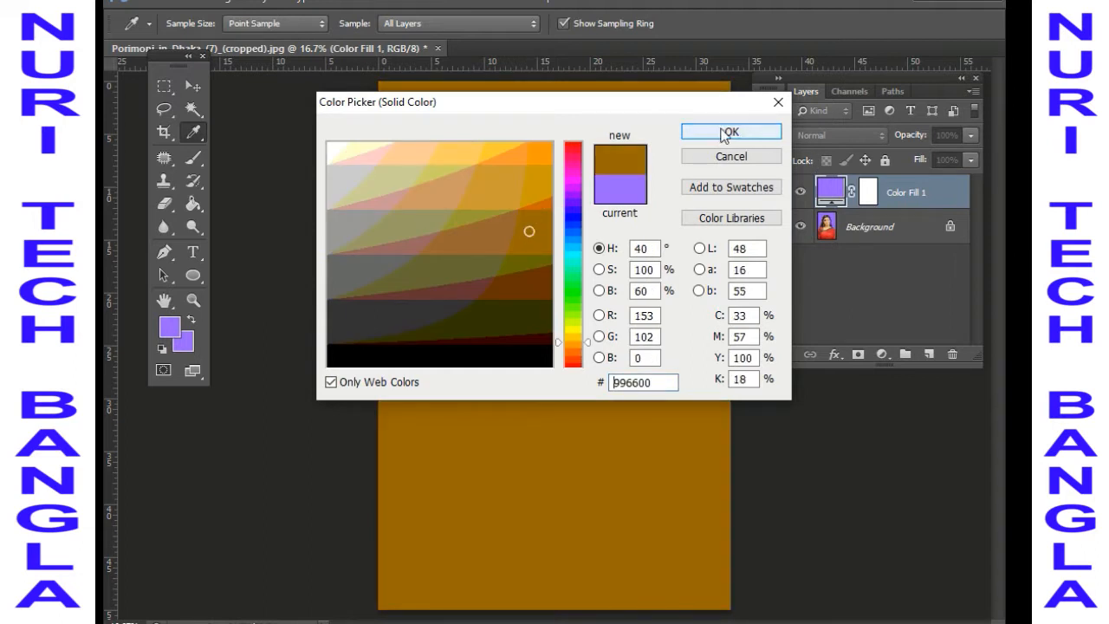
pyautogui.click(726, 133)
pyautogui.press('e')
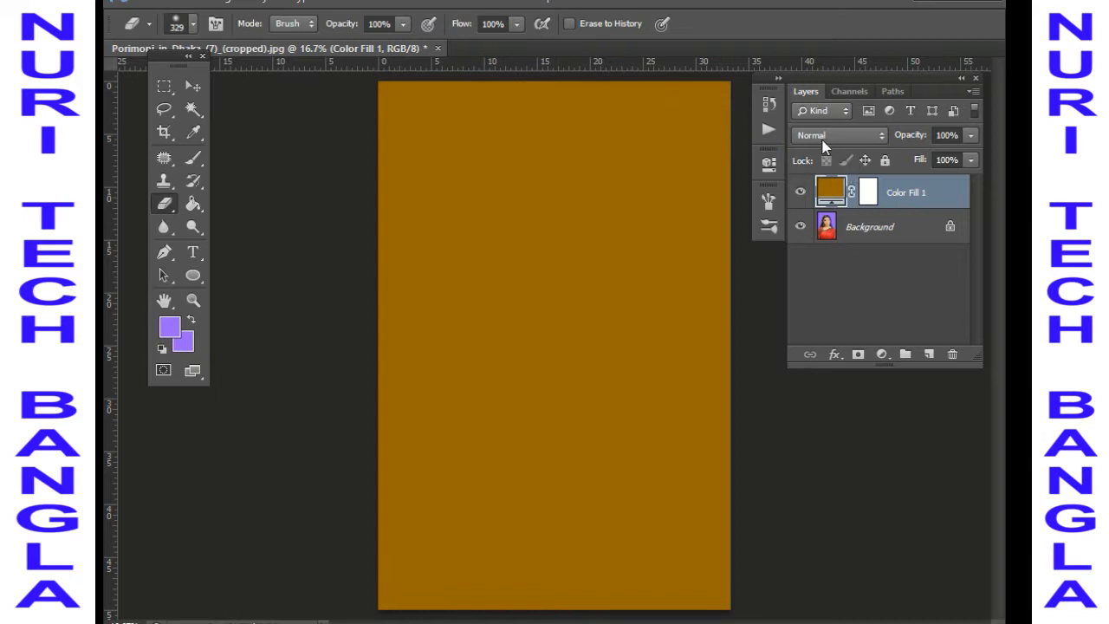
pyautogui.click(874, 139)
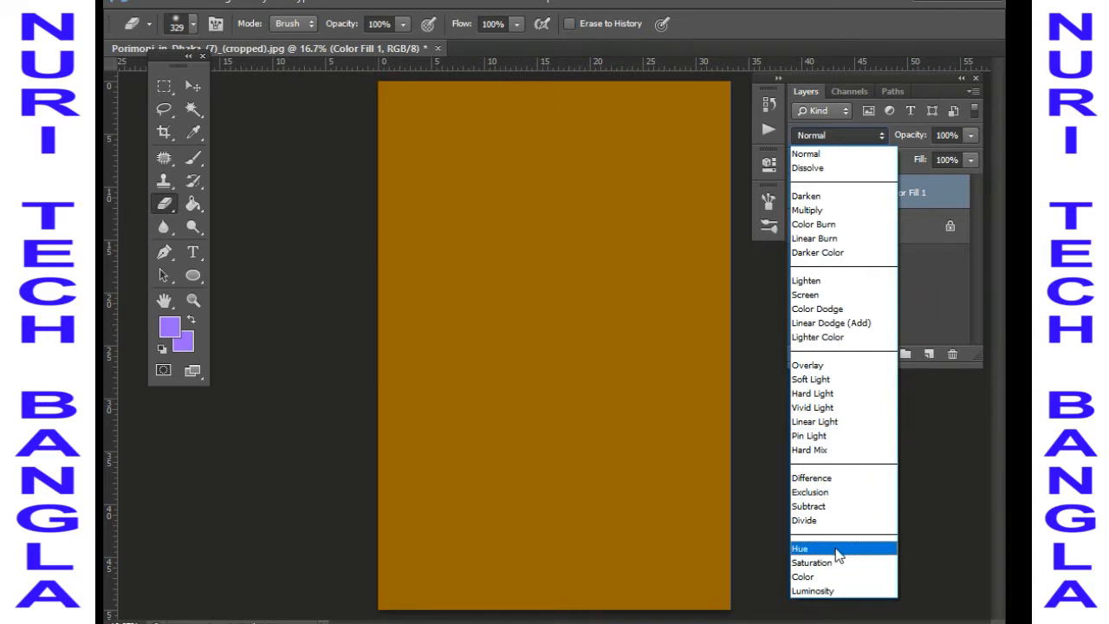
pyautogui.click(837, 549)
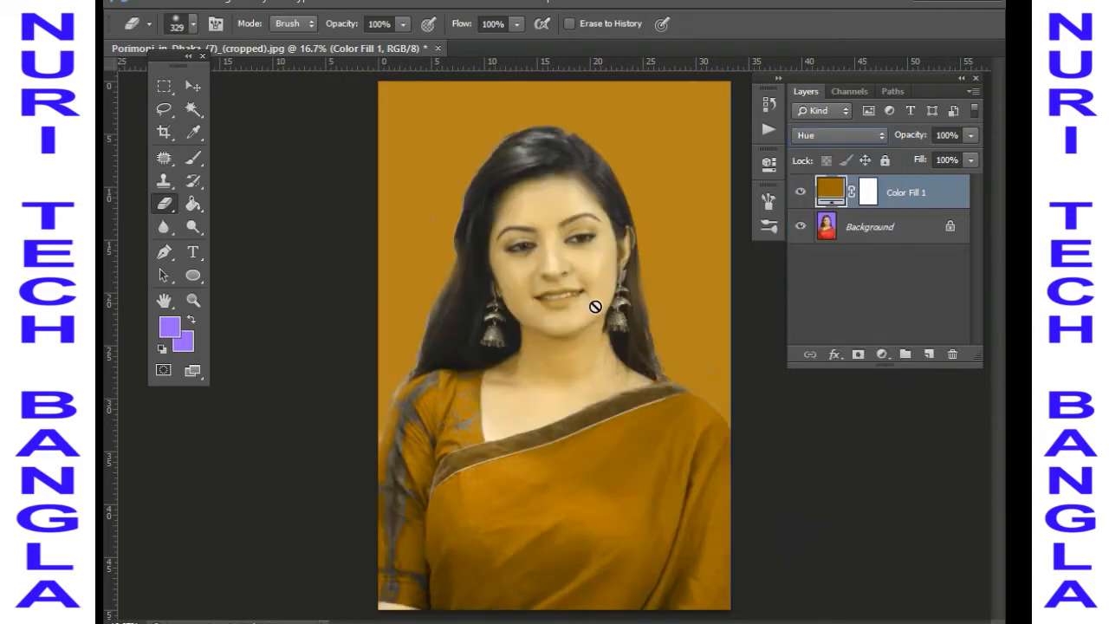
# Step: Examine the Hue-blended colour up close on the portrait's face, earrings, neckline and sari, and return to the full image
pyautogui.keyDown('ctrl'); pyautogui.click(573, 311); pyautogui.keyUp('ctrl')
pyautogui.keyDown('ctrl'); pyautogui.click(569, 293); pyautogui.keyUp('ctrl')
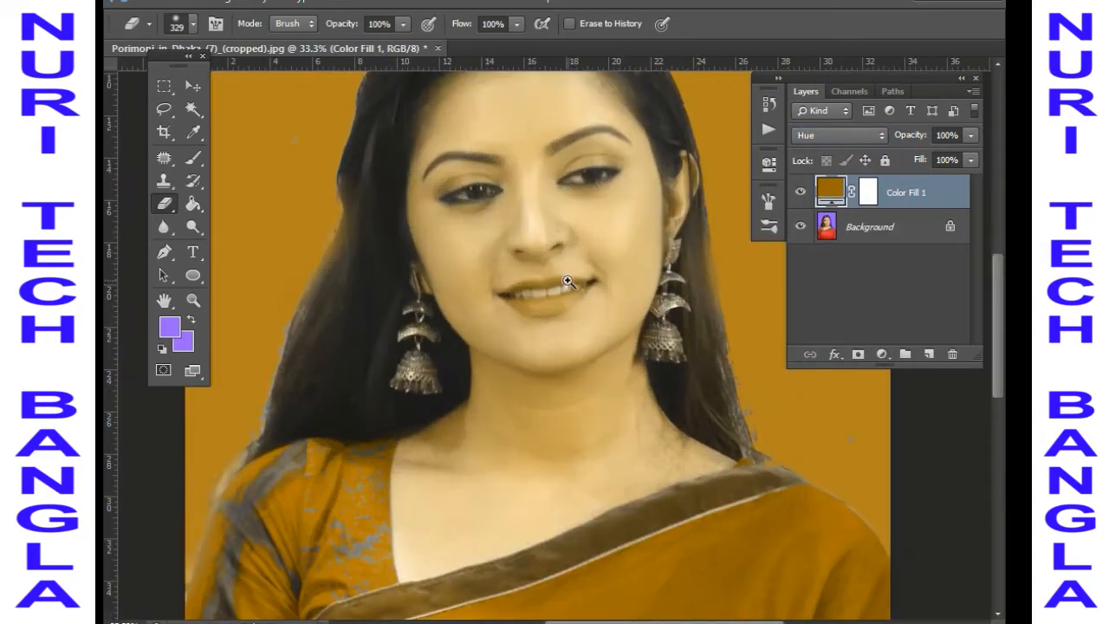
pyautogui.scroll(-5, 604, 465)
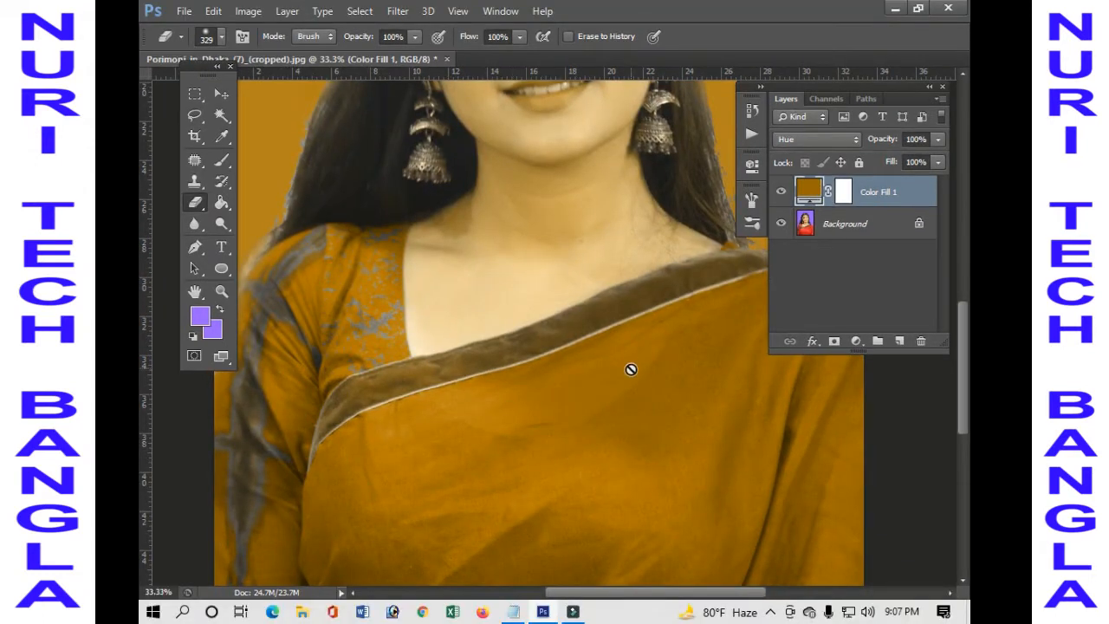
pyautogui.scroll(3, 631, 367)
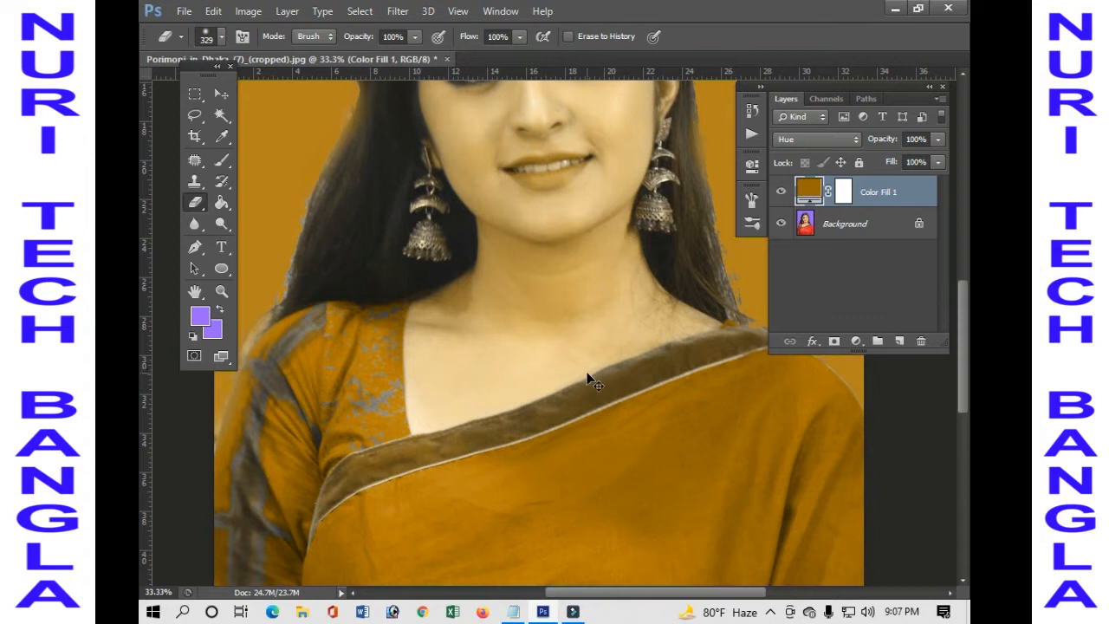
pyautogui.hotkey('shift', 'alt', 'n')
pyautogui.click(781, 192)
pyautogui.keyDown('ctrl'); pyautogui.keyDown('alt'); pyautogui.click(561, 275); pyautogui.keyUp('alt'); pyautogui.keyUp('ctrl')
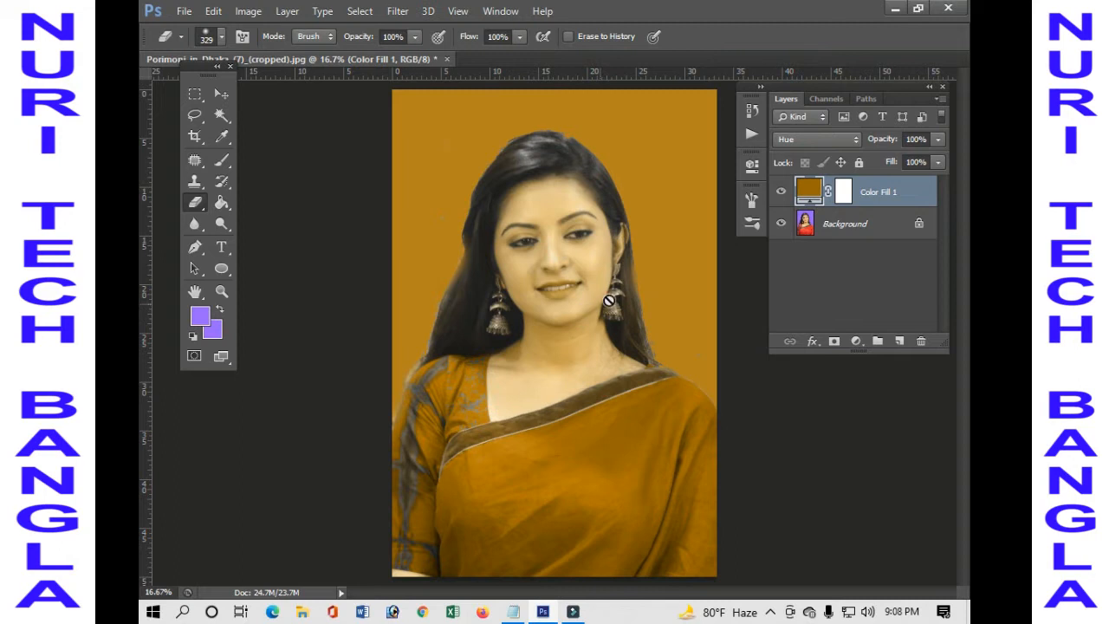
pyautogui.keyDown('ctrl'); pyautogui.click(558, 313); pyautogui.keyUp('ctrl')
pyautogui.keyDown('ctrl'); pyautogui.click(557, 313); pyautogui.keyUp('ctrl')
pyautogui.moveTo(554, 433); pyautogui.dragTo(570, 166)
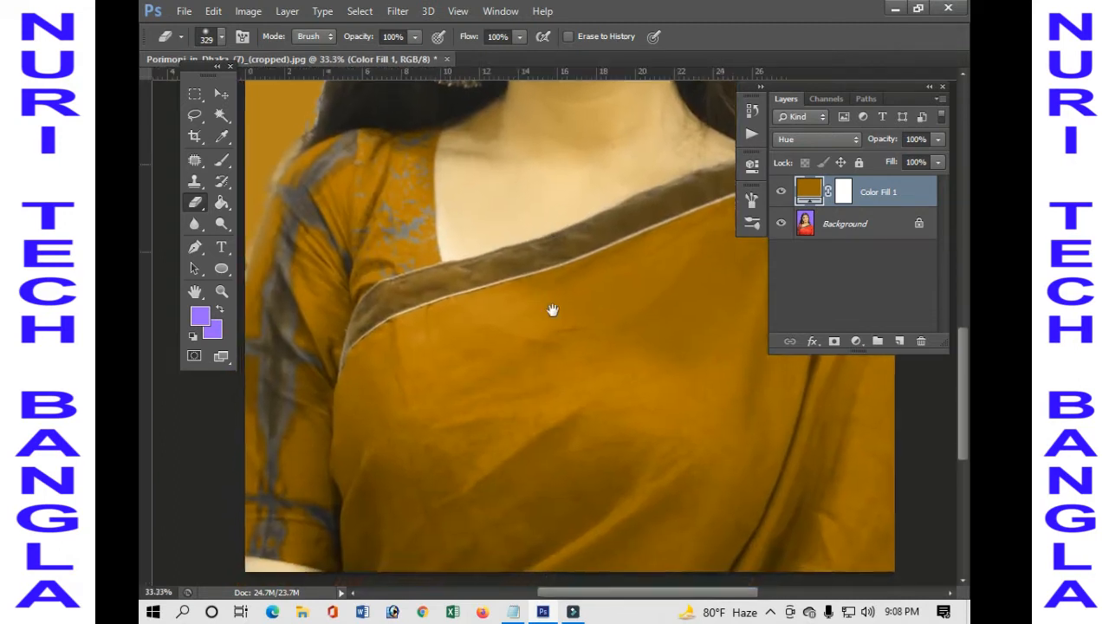
pyautogui.scroll(6, 553, 310)
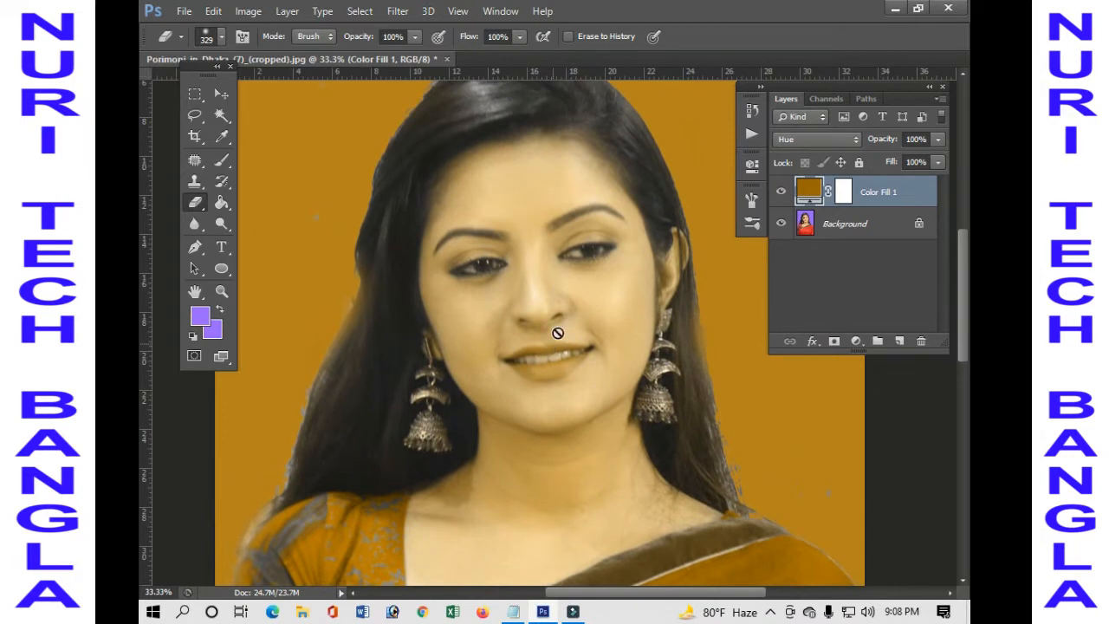
pyautogui.hotkey('ctrl', '-')
pyautogui.hotkey('ctrl', '-')
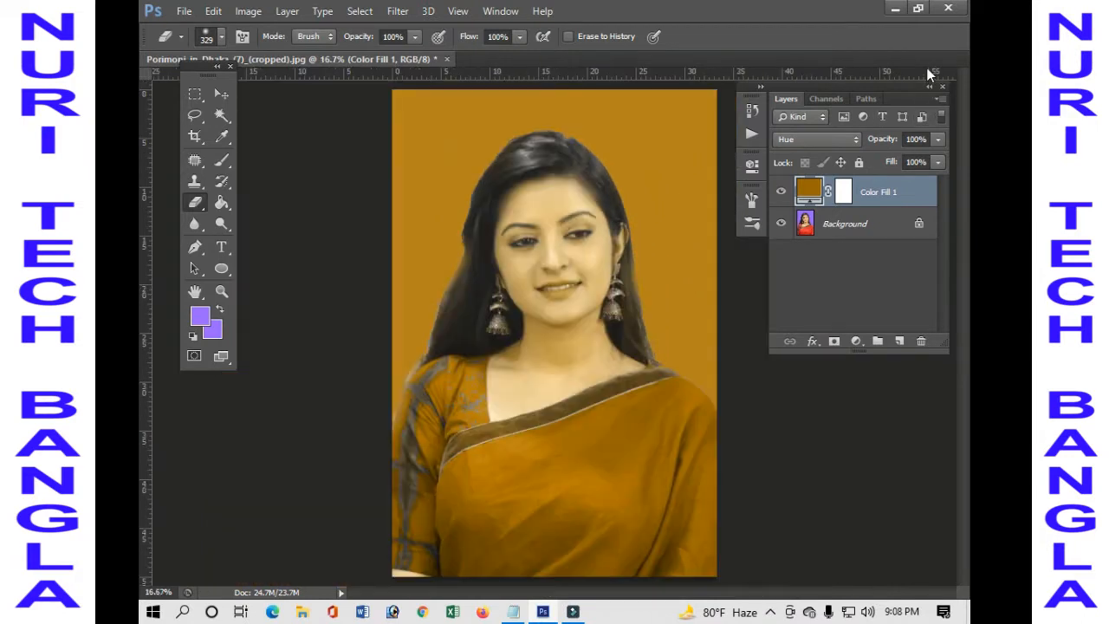
# Step: Close the portrait without saving and open the black-and-white photo of the woman in a patterned sari
pyautogui.click(446, 58)
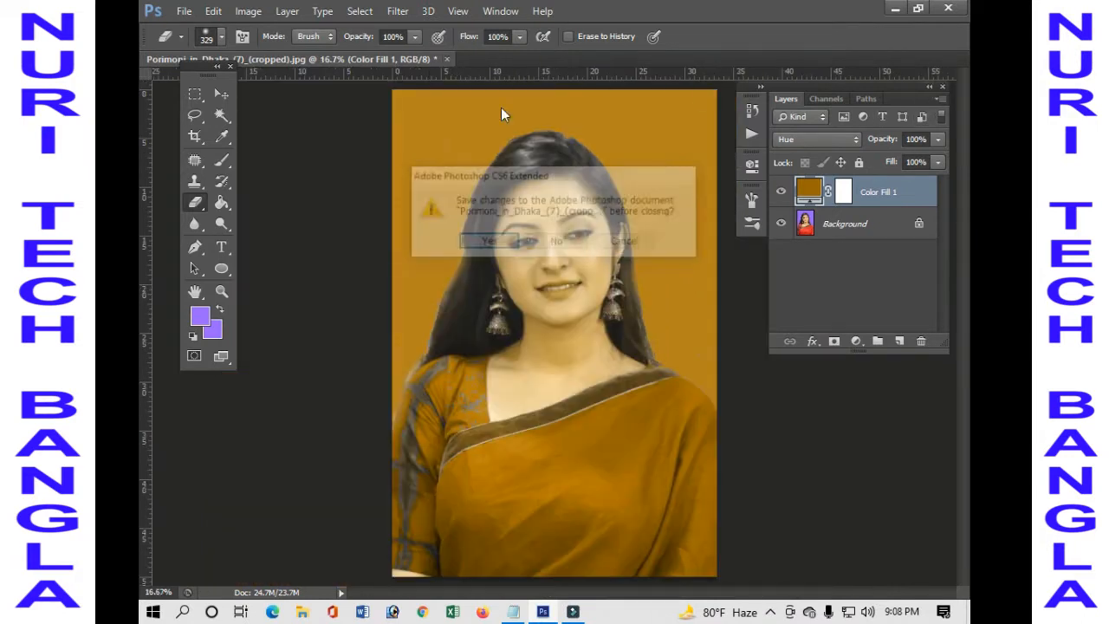
pyautogui.click(572, 242)
pyautogui.doubleClick(566, 275)
pyautogui.scroll(-2, 611, 260)
pyautogui.click(428, 330)
pyautogui.doubleClick(428, 329)
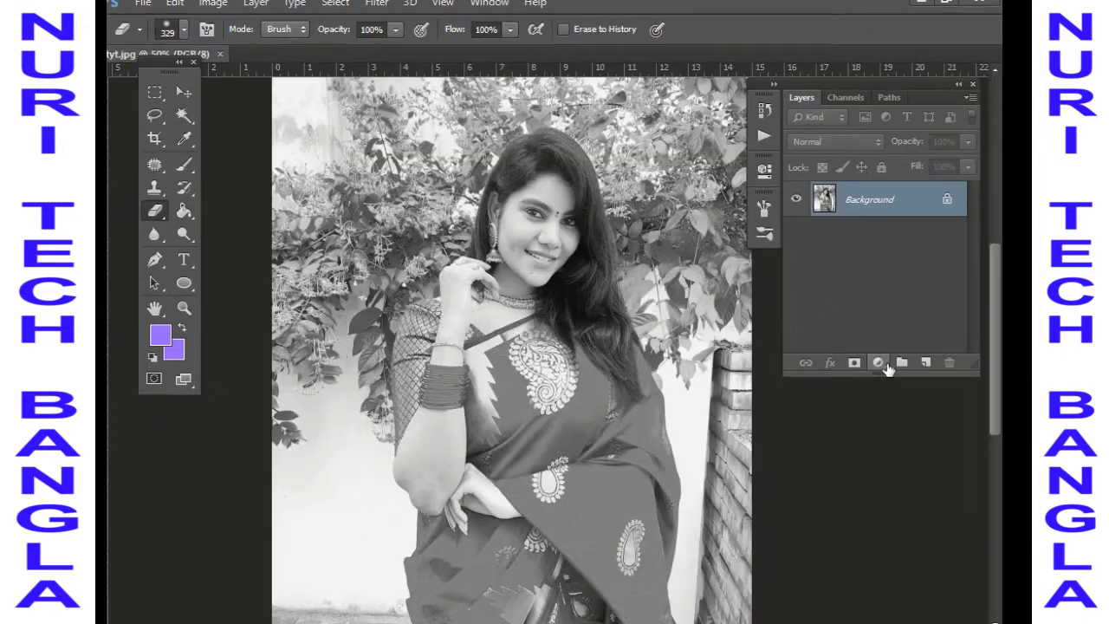
# Step: Add a Solid Color fill layer in ff9966 above the black-and-white photo
pyautogui.click(878, 364)
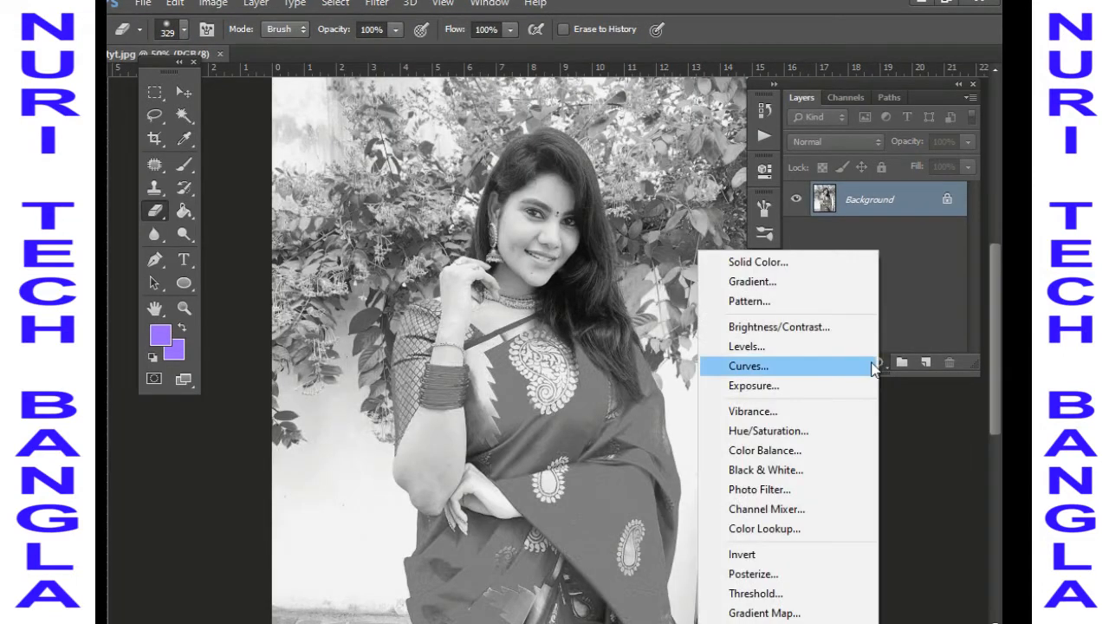
pyautogui.click(818, 264)
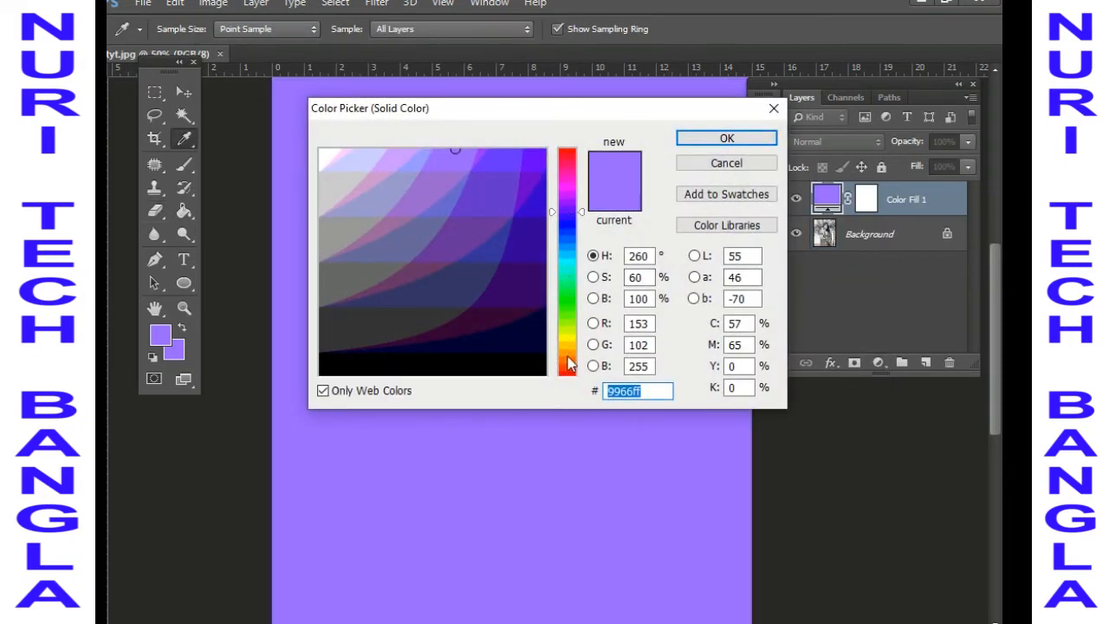
pyautogui.click(568, 358)
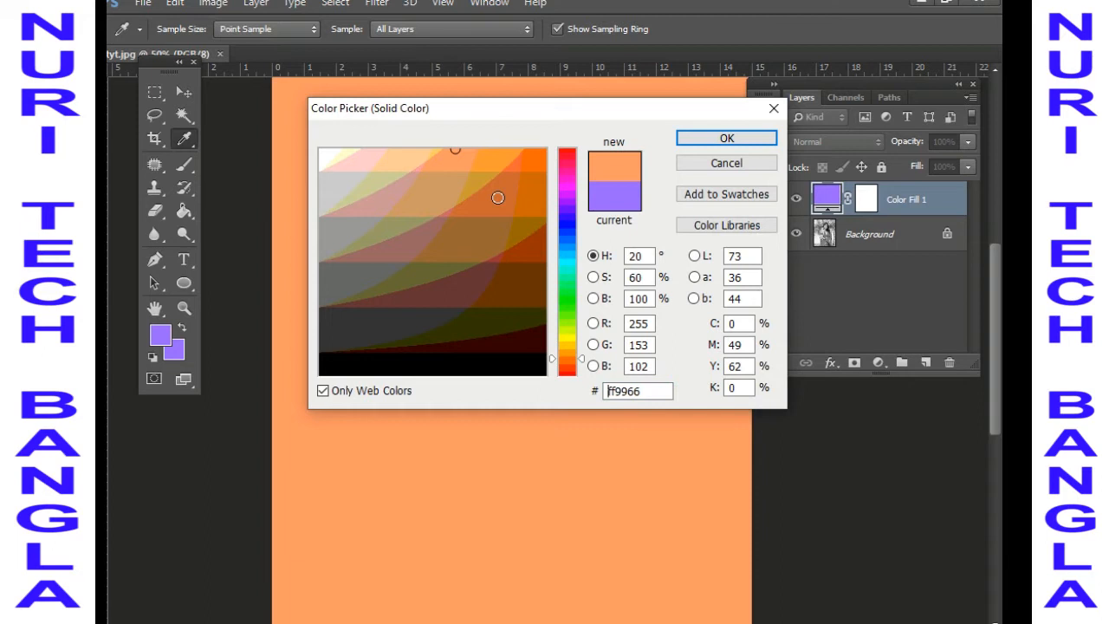
pyautogui.click(733, 140)
pyautogui.press('e')
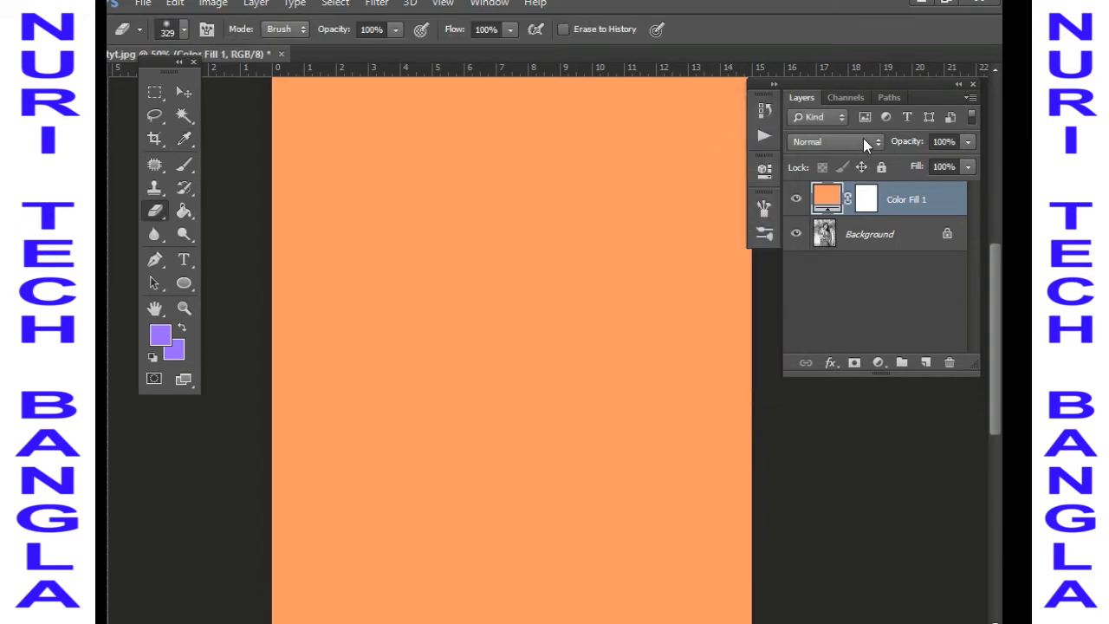
# Step: Try the Hue, Color and Luminosity blending modes one after another on the orange fill layer
pyautogui.click(864, 142)
pyautogui.click(819, 559)
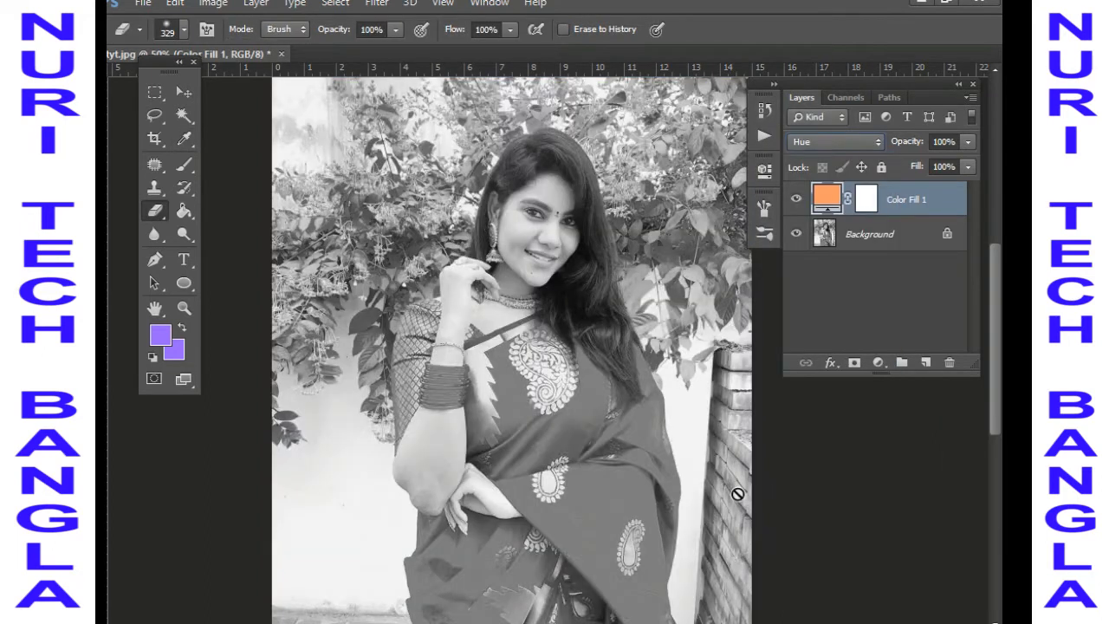
pyautogui.click(848, 143)
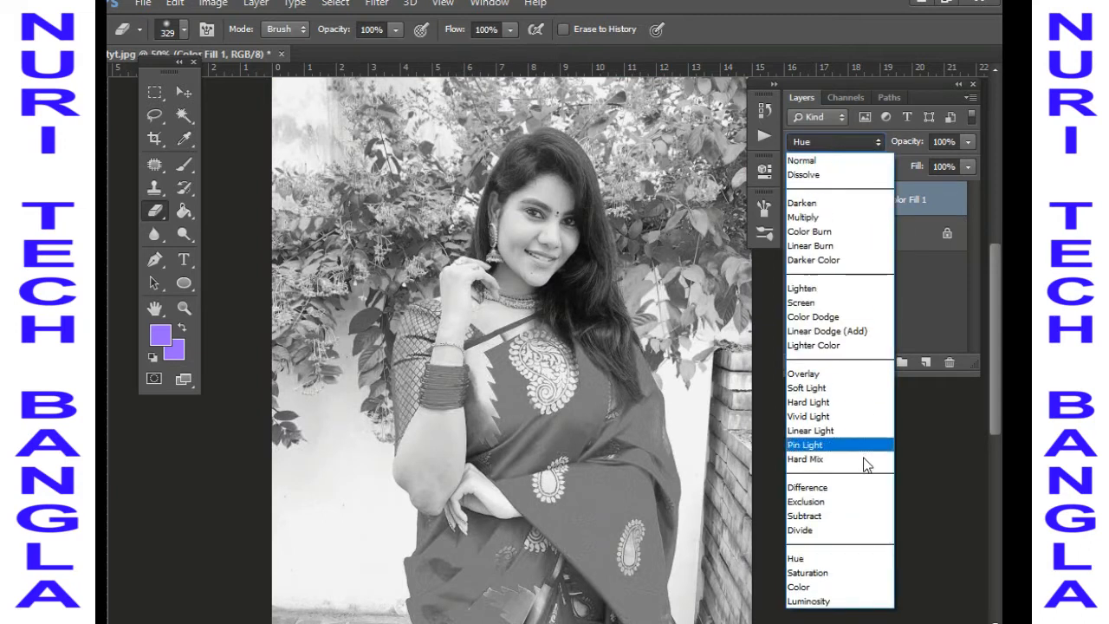
pyautogui.click(823, 588)
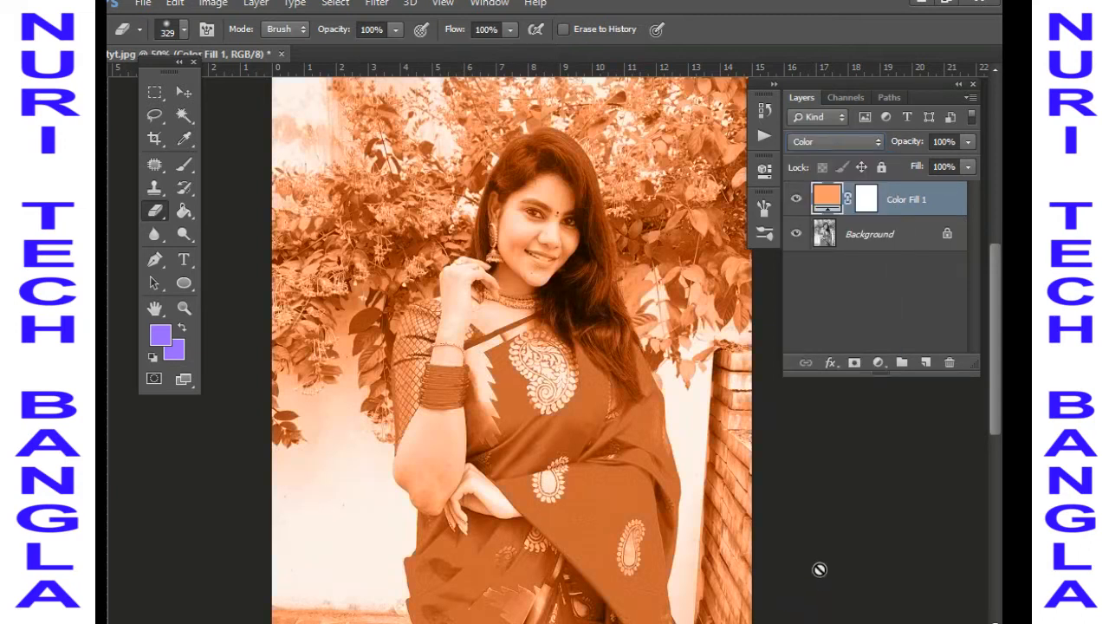
pyautogui.click(834, 142)
pyautogui.click(824, 598)
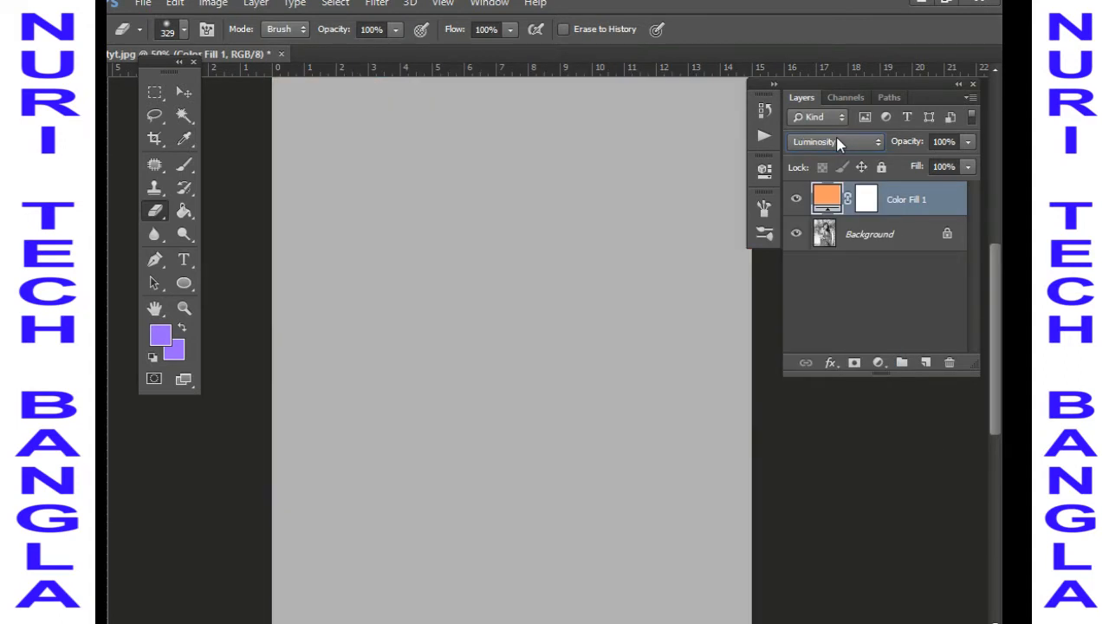
# Step: Try the Difference, Linear Light and Overlay blending modes on the orange fill layer
pyautogui.scroll(3, 837, 137)
pyautogui.scroll(4, 837, 137)
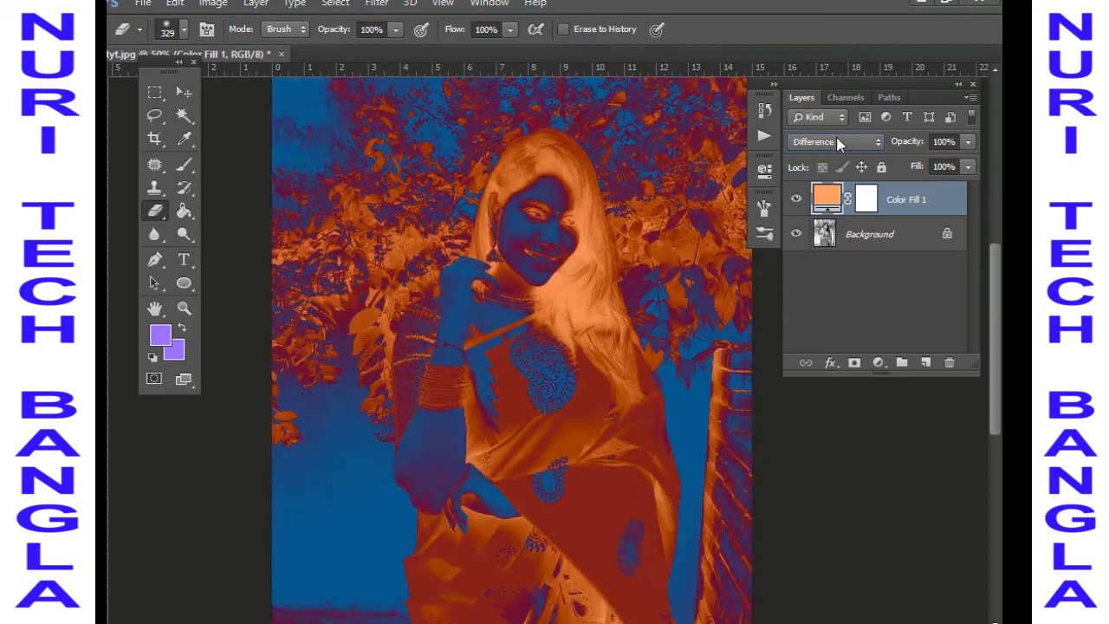
pyautogui.scroll(3, 836, 137)
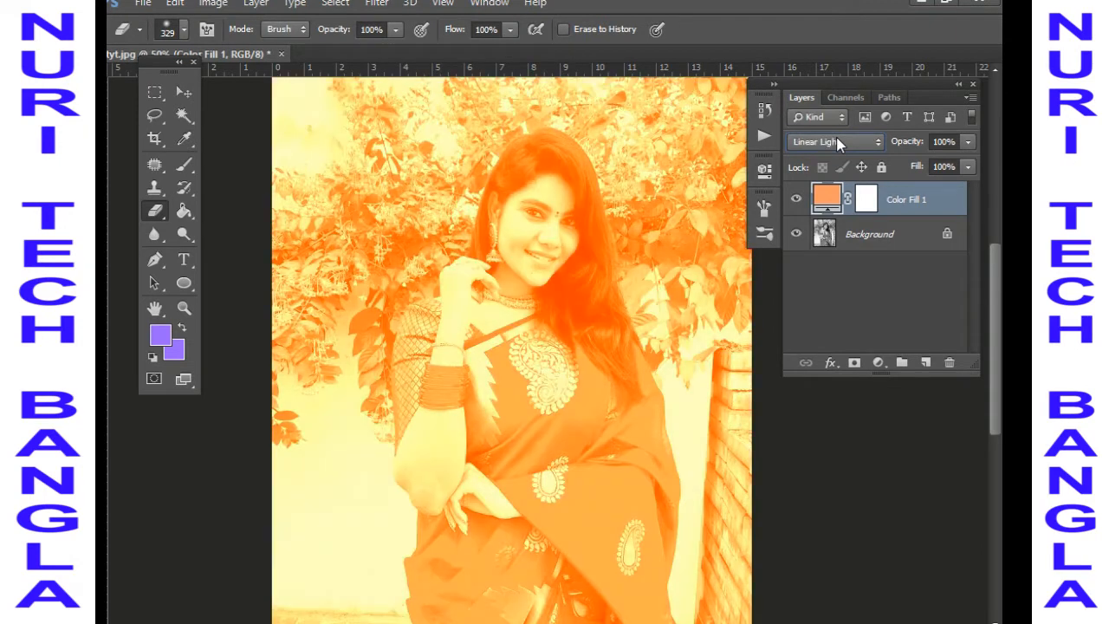
pyautogui.scroll(3, 837, 138)
pyautogui.scroll(2, 835, 139)
pyautogui.scroll(-1, 835, 138)
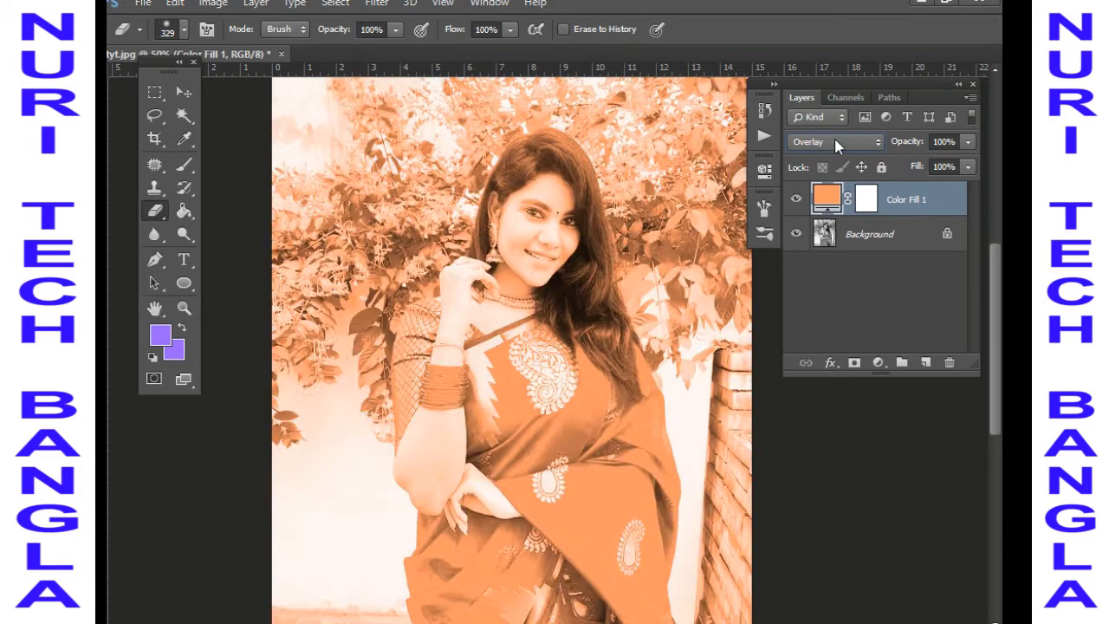
# Step: Try the Darker Color, Linear Burn, Color Burn and Normal blending modes on the orange fill layer
pyautogui.scroll(6, 835, 139)
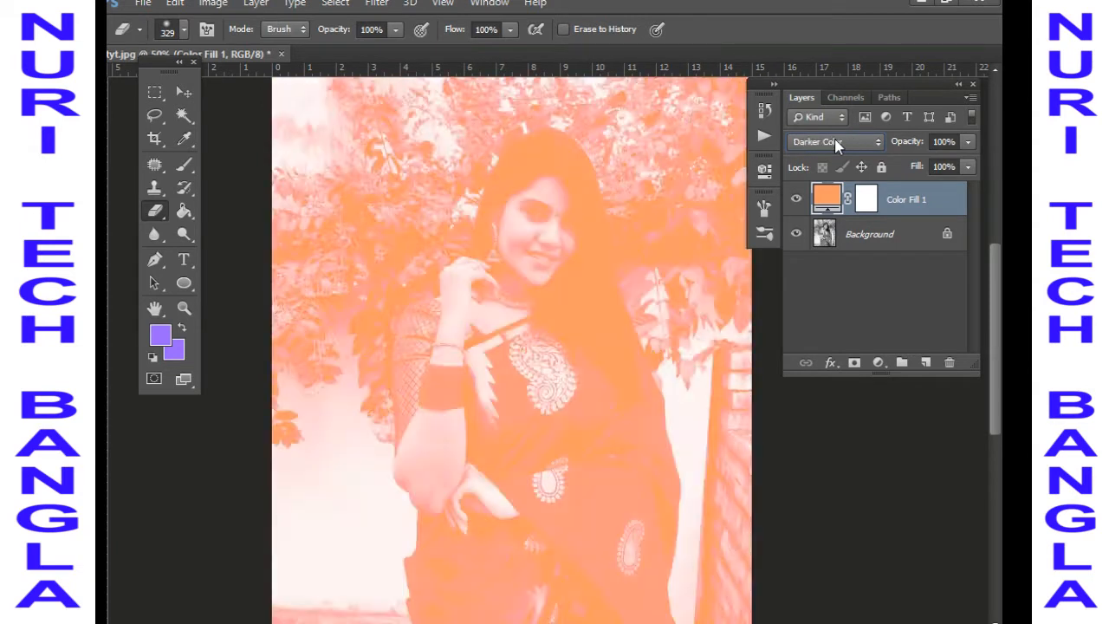
pyautogui.scroll(-1, 835, 139)
pyautogui.scroll(1, 835, 140)
pyautogui.scroll(1, 835, 140)
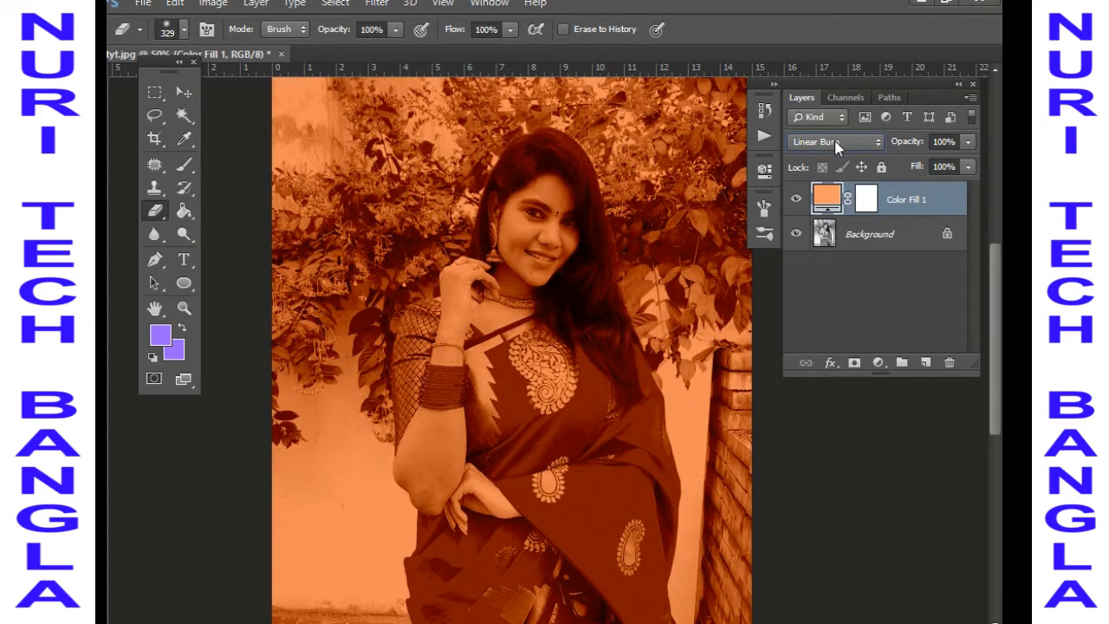
pyautogui.scroll(2, 835, 140)
pyautogui.scroll(-1, 834, 140)
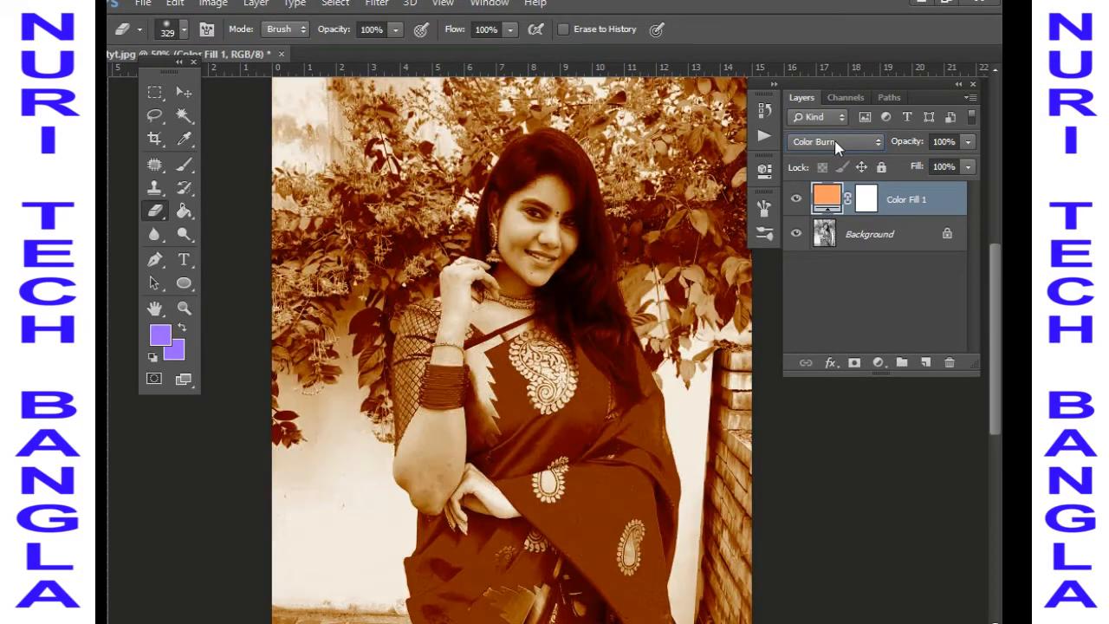
pyautogui.scroll(4, 835, 140)
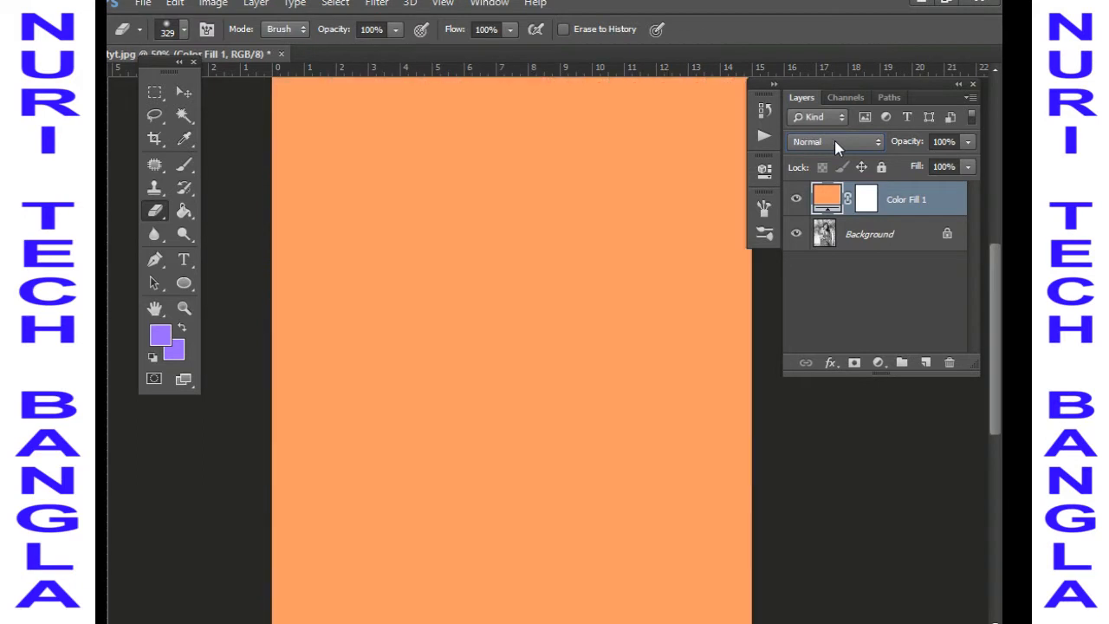
# Step: Compare Overlay with the Vivid Light and Hard Light blending modes on the orange fill layer
pyautogui.scroll(-12, 835, 141)
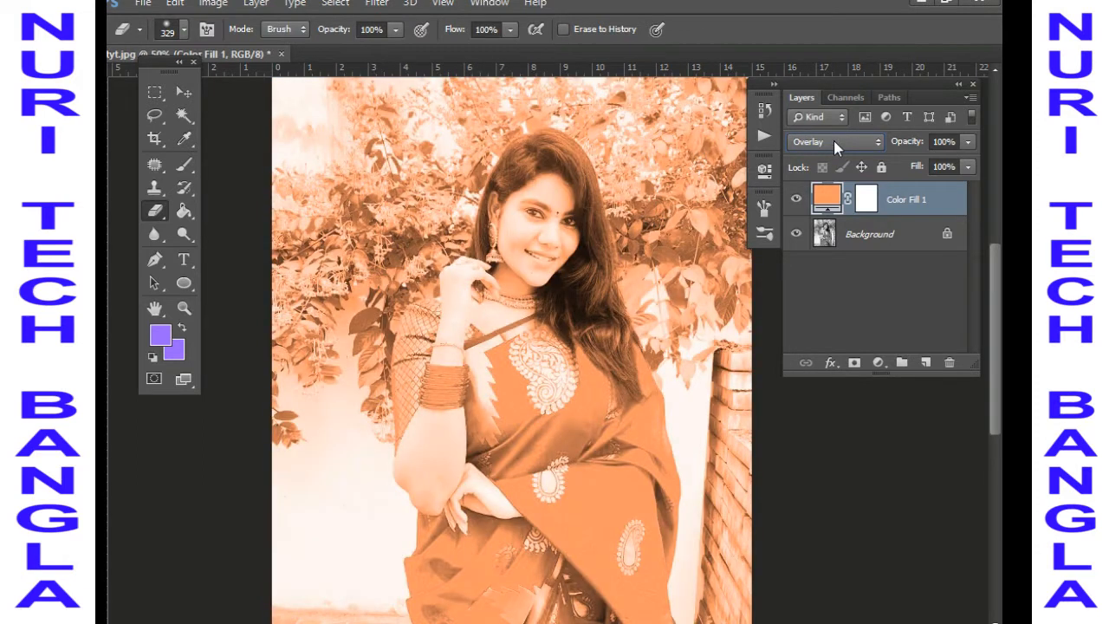
pyautogui.scroll(-2, 834, 141)
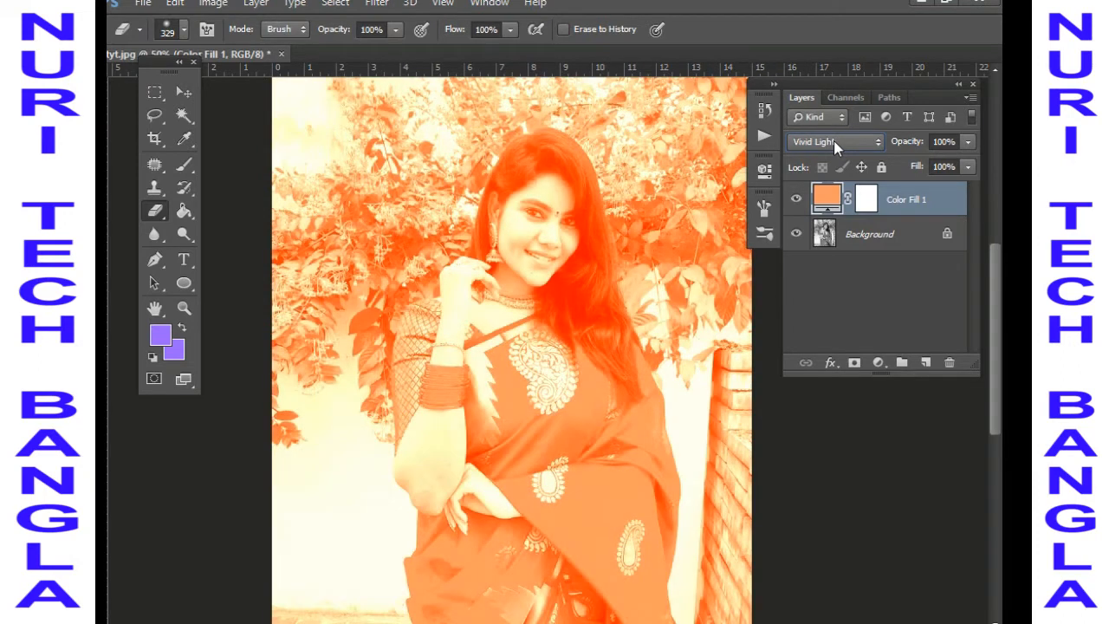
pyautogui.scroll(1, 834, 141)
pyautogui.scroll(1, 833, 141)
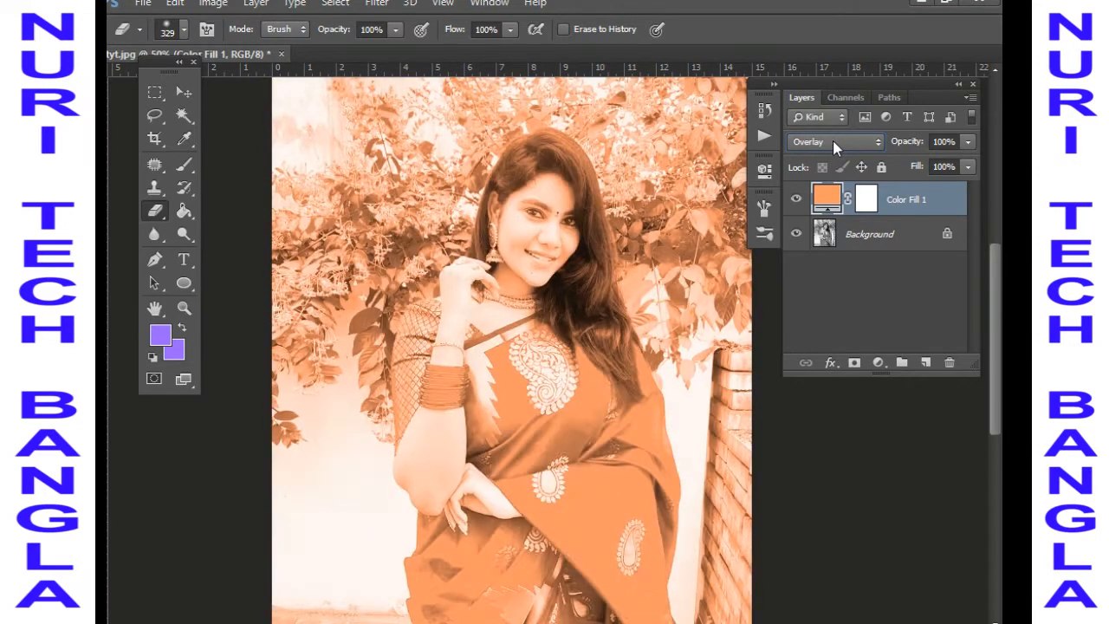
pyautogui.scroll(-3, 833, 141)
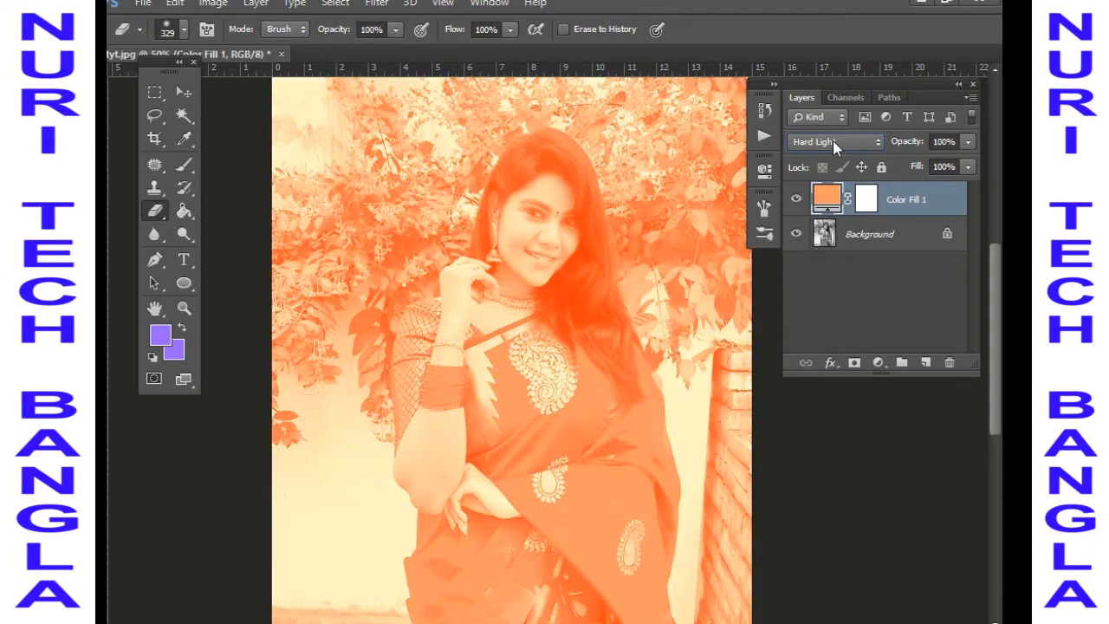
pyautogui.scroll(2, 833, 140)
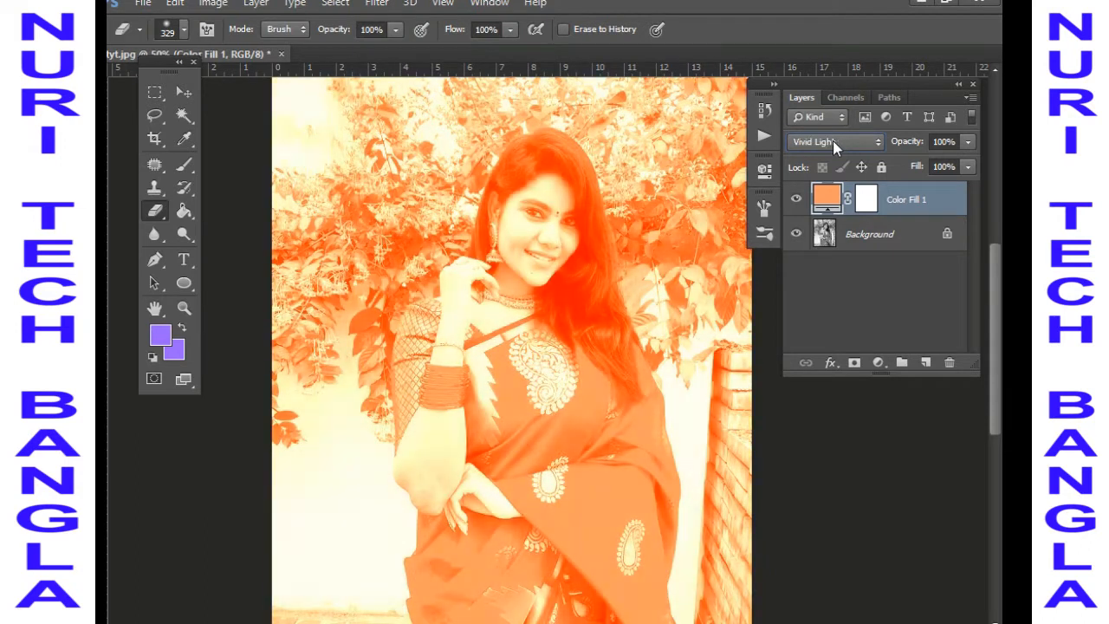
pyautogui.scroll(2, 833, 140)
pyautogui.scroll(-1, 833, 140)
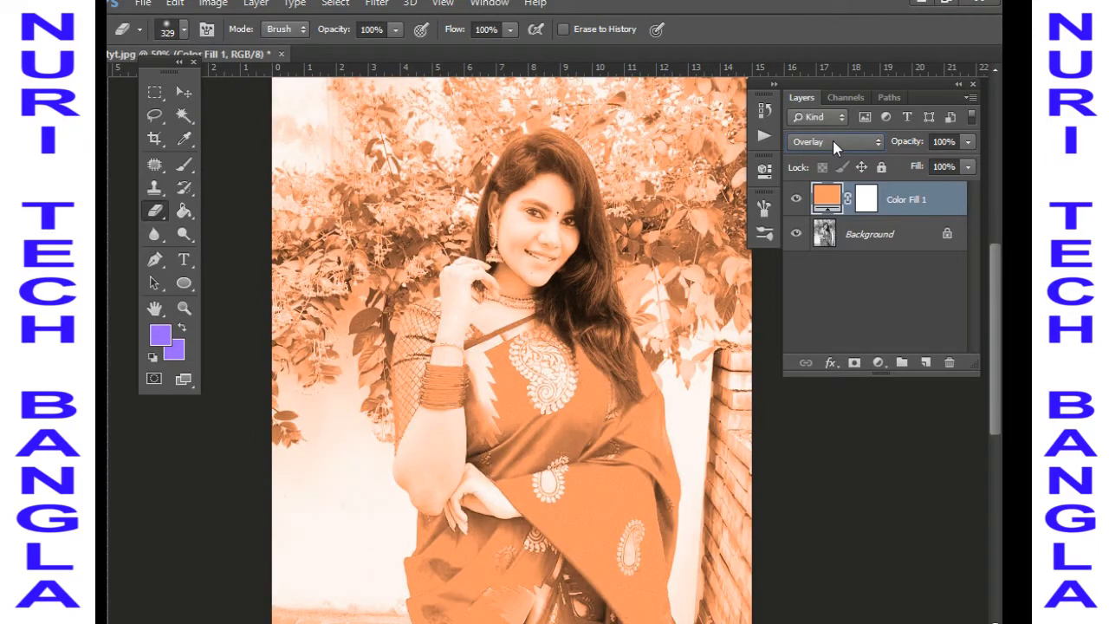
# Step: Set the orange fill layer's blending mode to Color and inspect the tint up close on the face and sari
pyautogui.click(839, 143)
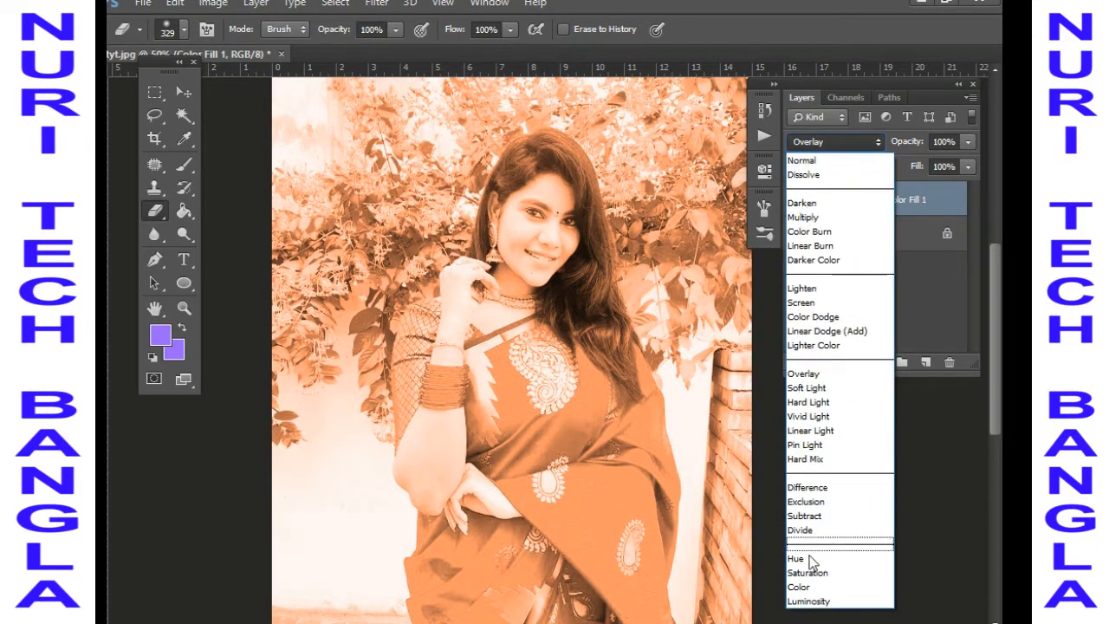
pyautogui.click(823, 587)
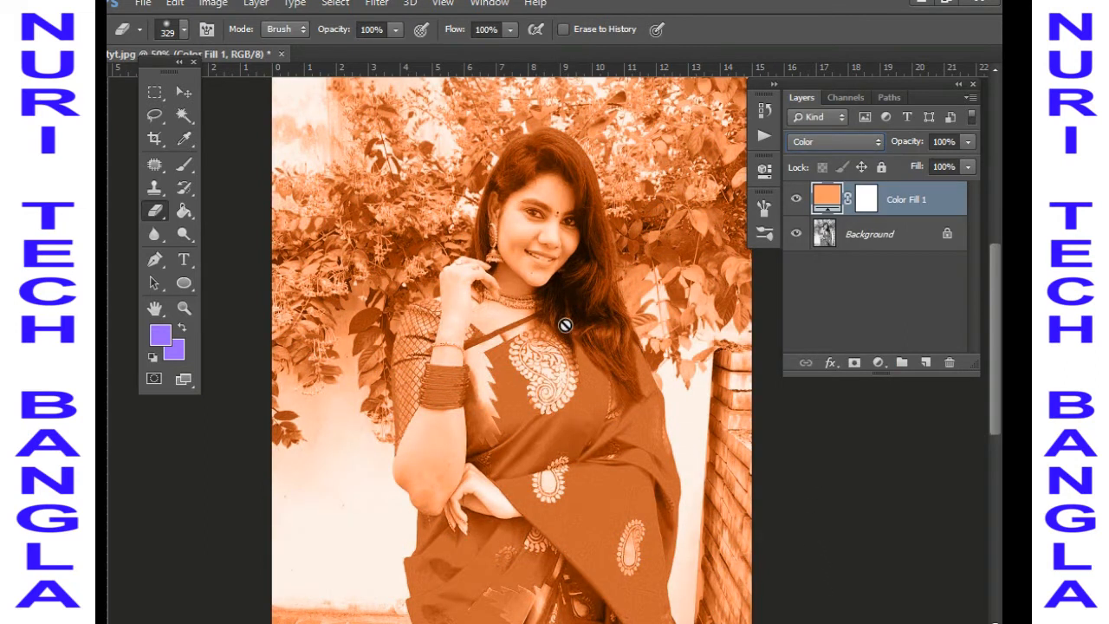
pyautogui.keyDown('ctrl'); pyautogui.click(542, 297); pyautogui.keyUp('ctrl')
pyautogui.keyDown('ctrl'); pyautogui.click(531, 289); pyautogui.keyUp('ctrl')
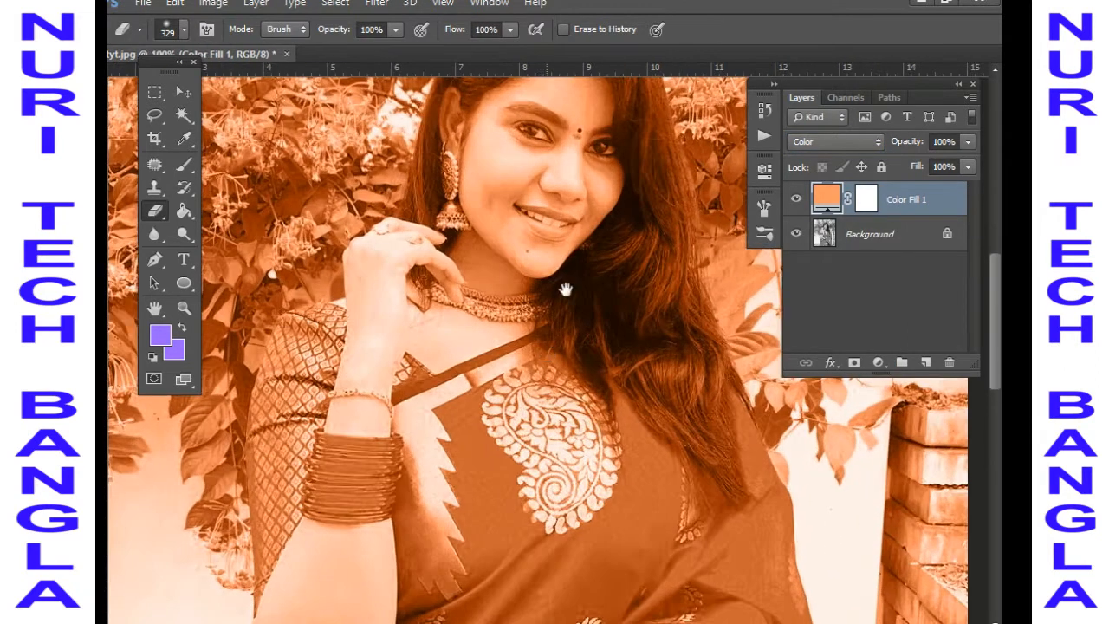
pyautogui.scroll(-5, 553, 343)
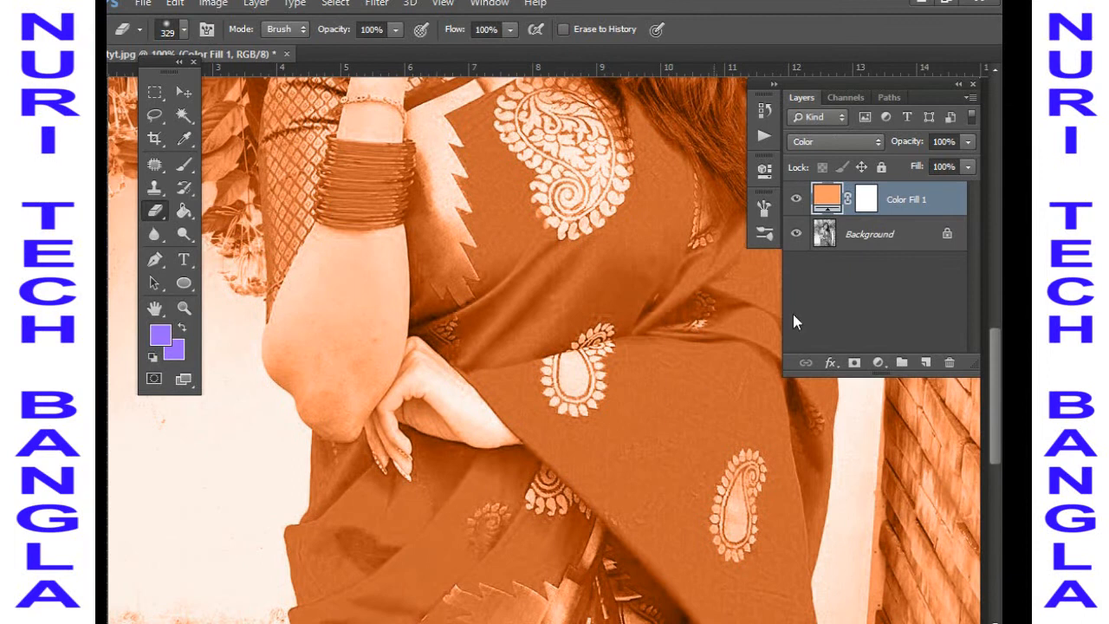
pyautogui.keyDown('ctrl'); pyautogui.keyDown('alt'); pyautogui.click(597, 349); pyautogui.keyUp('alt'); pyautogui.keyUp('ctrl')
pyautogui.moveTo(569, 292); pyautogui.dragTo(566, 362)
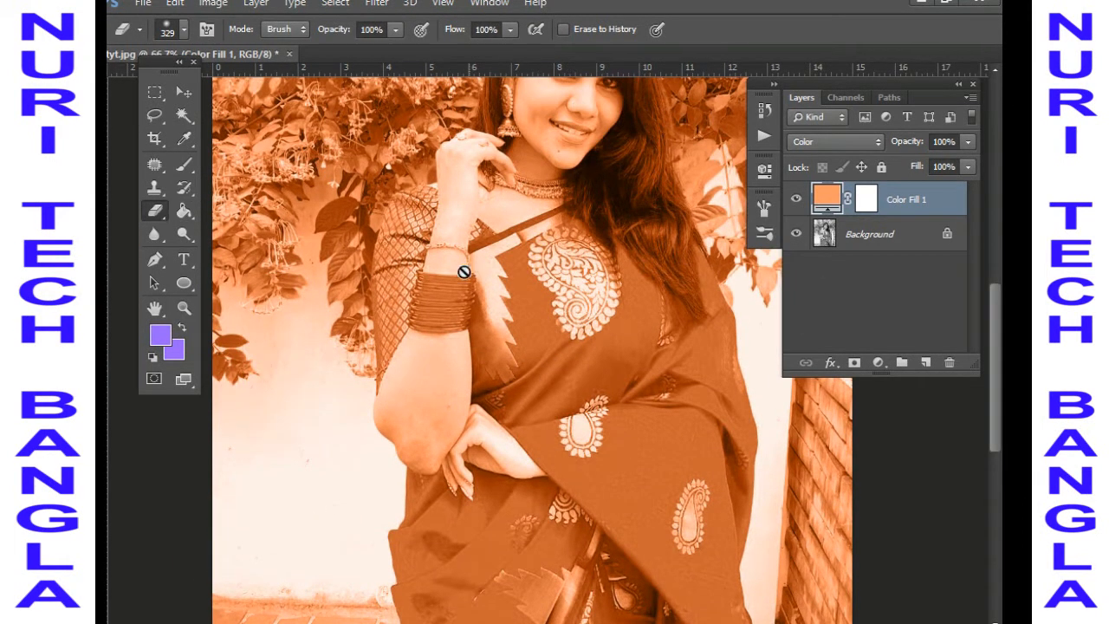
# Step: Add a vector mask to the orange fill layer and rasterize the layer for use with the Eraser tool
pyautogui.click(854, 364)
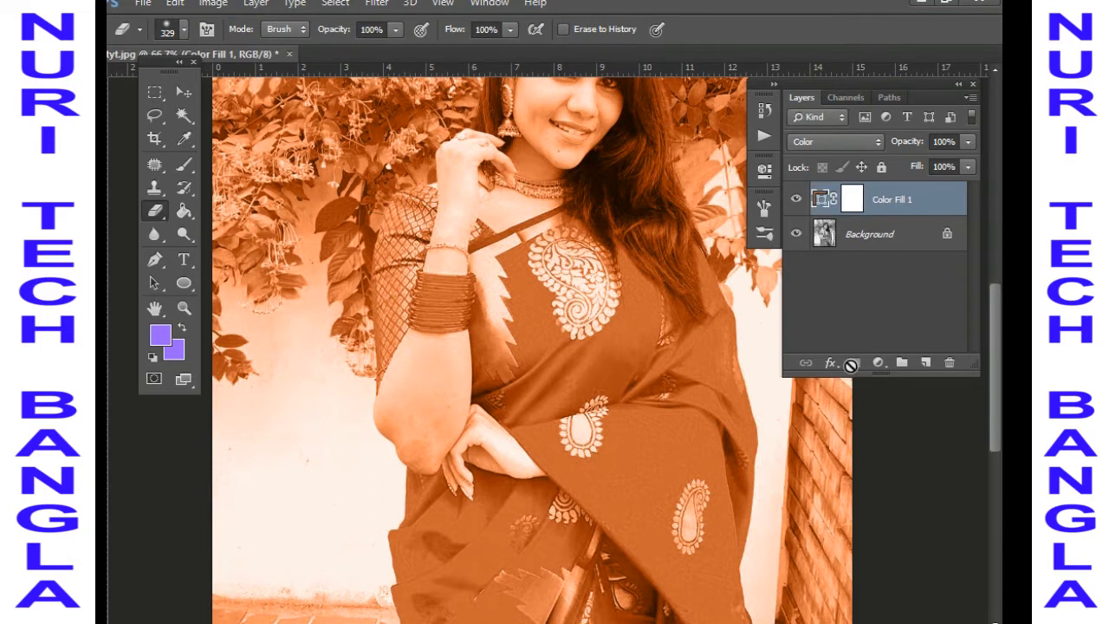
pyautogui.rightClick(156, 210)
pyautogui.click(208, 208)
pyautogui.click(453, 371)
pyautogui.click(501, 254)
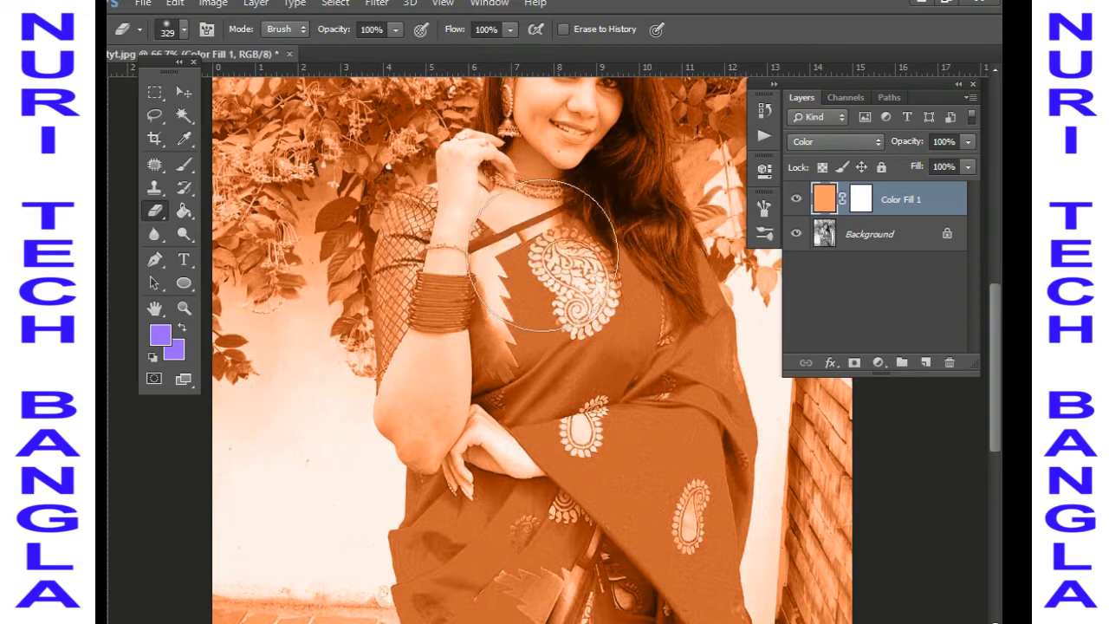
# Step: Set the eraser to 65 px and erase the orange tint from the lower forearm and folded hand
pyautogui.rightClick(565, 328)
pyautogui.click(639, 369)
pyautogui.moveTo(449, 370)
pyautogui.mouseDown()
pyautogui.moveTo(432, 410)
pyautogui.moveTo(453, 351)
pyautogui.moveTo(428, 450)
pyautogui.moveTo(418, 437)
pyautogui.moveTo(426, 367)
pyautogui.moveTo(413, 389)
pyautogui.moveTo(420, 344)
pyautogui.moveTo(389, 429)
pyautogui.moveTo(398, 404)
pyautogui.moveTo(415, 457)
pyautogui.moveTo(431, 455)
pyautogui.moveTo(454, 398)
pyautogui.moveTo(512, 461)
pyautogui.moveTo(462, 443)
pyautogui.moveTo(460, 480)
pyautogui.mouseUp()
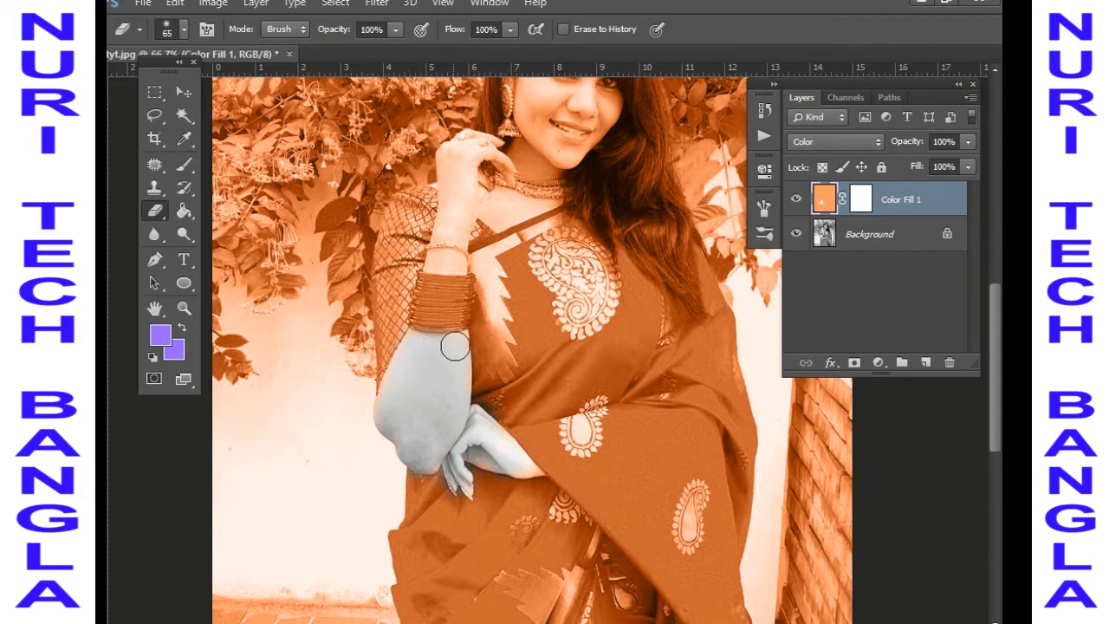
# Step: Set the eraser to 45 px and erase the orange tint from the wrist, raised forearm and hand above the bangles
pyautogui.keyDown('ctrl'); pyautogui.click(482, 314); pyautogui.keyUp('ctrl')
pyautogui.keyDown('ctrl'); pyautogui.click(512, 299); pyautogui.keyUp('ctrl')
pyautogui.moveTo(433, 297); pyautogui.dragTo(544, 507)
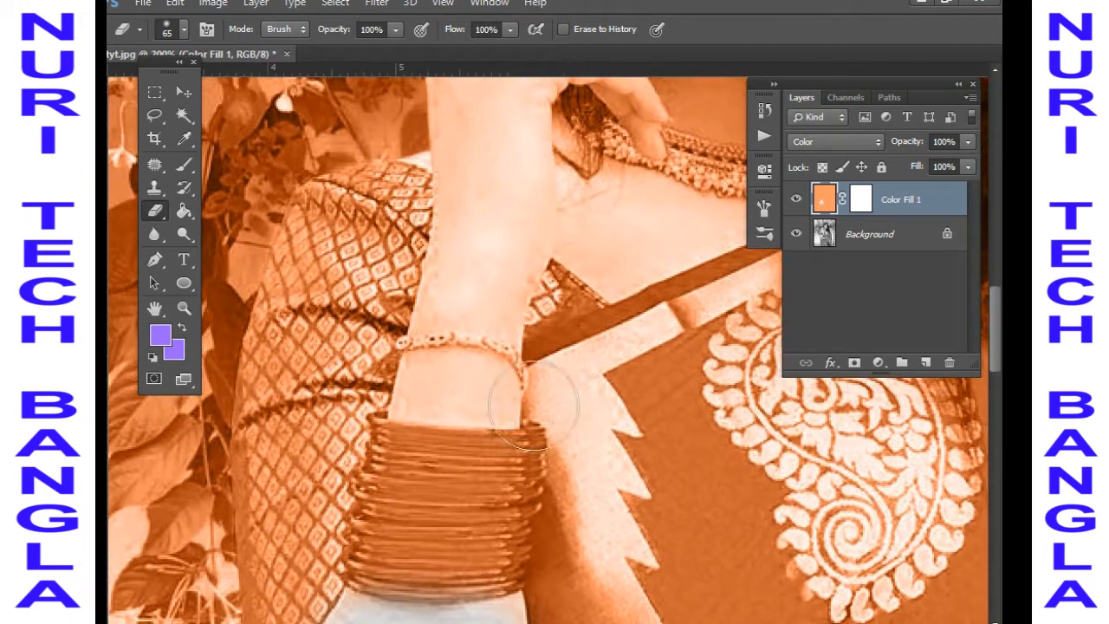
pyautogui.rightClick(518, 395)
pyautogui.moveTo(591, 413); pyautogui.dragTo(540, 416)
pyautogui.press('Return')
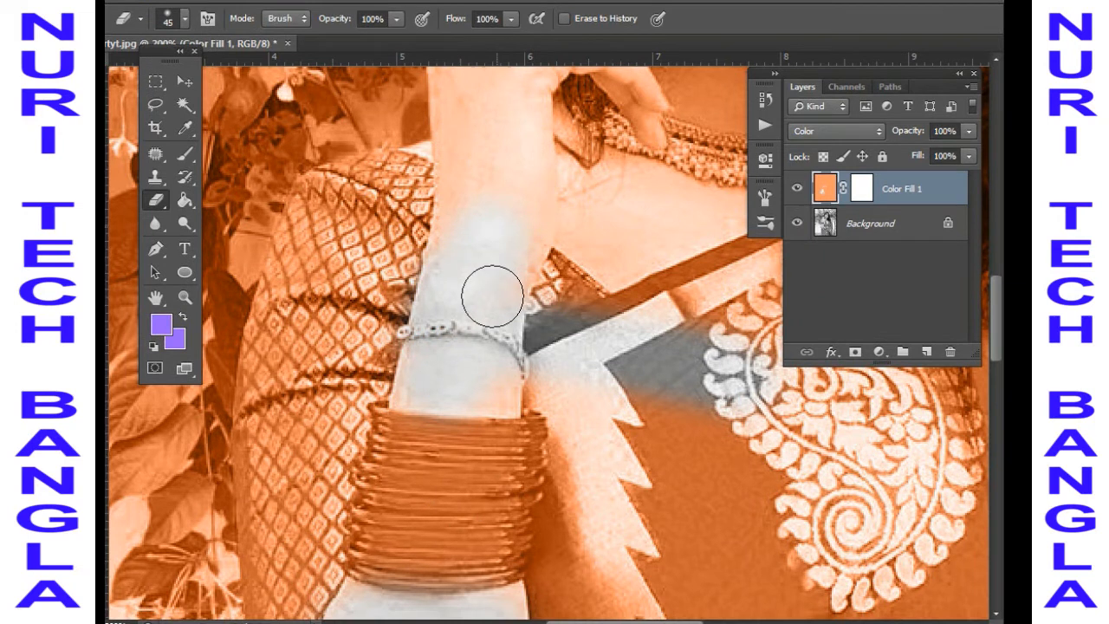
pyautogui.moveTo(491, 323); pyautogui.dragTo(467, 504)
pyautogui.moveTo(440, 458)
pyautogui.mouseDown()
pyautogui.moveTo(458, 260)
pyautogui.moveTo(493, 222)
pyautogui.moveTo(591, 210)
pyautogui.mouseUp()
# Step: Set the eraser to 23 px and erase the orange tint along the raised forearm's edge and the skin below the necklace
pyautogui.rightClick(591, 248)
pyautogui.moveTo(606, 262); pyautogui.dragTo(575, 260)
pyautogui.press('Return')
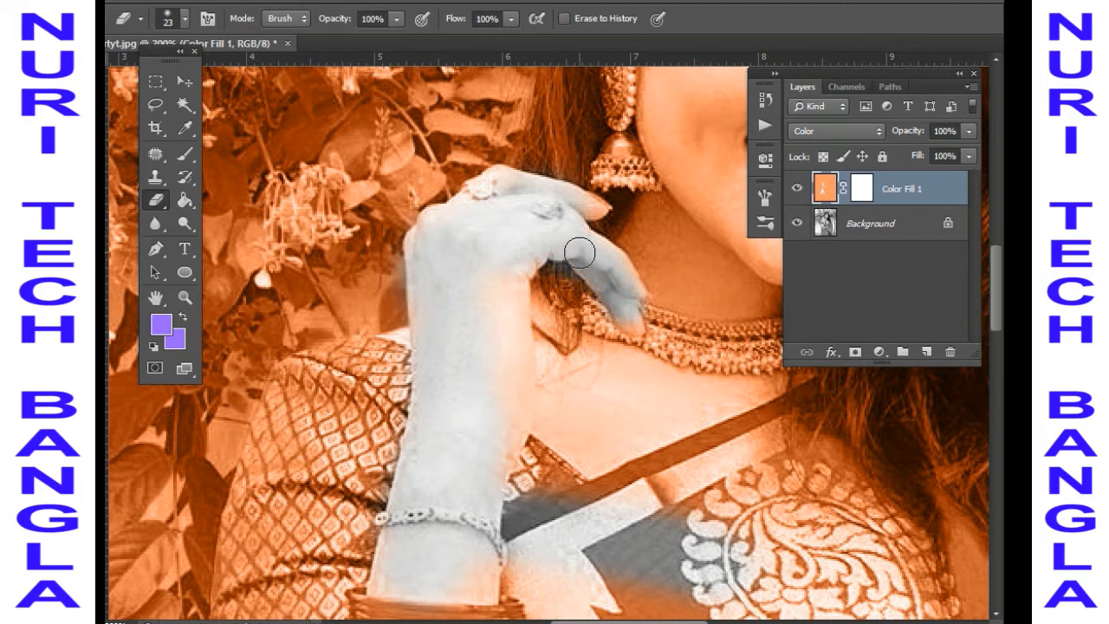
pyautogui.moveTo(531, 336)
pyautogui.mouseDown()
pyautogui.moveTo(508, 443)
pyautogui.moveTo(527, 375)
pyautogui.moveTo(556, 427)
pyautogui.moveTo(590, 453)
pyautogui.moveTo(760, 390)
pyautogui.moveTo(642, 373)
pyautogui.moveTo(589, 347)
pyautogui.moveTo(602, 362)
pyautogui.moveTo(587, 404)
pyautogui.moveTo(557, 340)
pyautogui.moveTo(543, 375)
pyautogui.moveTo(560, 421)
pyautogui.moveTo(589, 439)
pyautogui.moveTo(668, 399)
pyautogui.moveTo(514, 424)
pyautogui.moveTo(496, 469)
pyautogui.moveTo(411, 545)
pyautogui.moveTo(428, 571)
pyautogui.moveTo(483, 560)
pyautogui.mouseUp()
pyautogui.moveTo(686, 396)
pyautogui.mouseDown()
pyautogui.moveTo(498, 465)
pyautogui.moveTo(493, 487)
pyautogui.mouseUp()
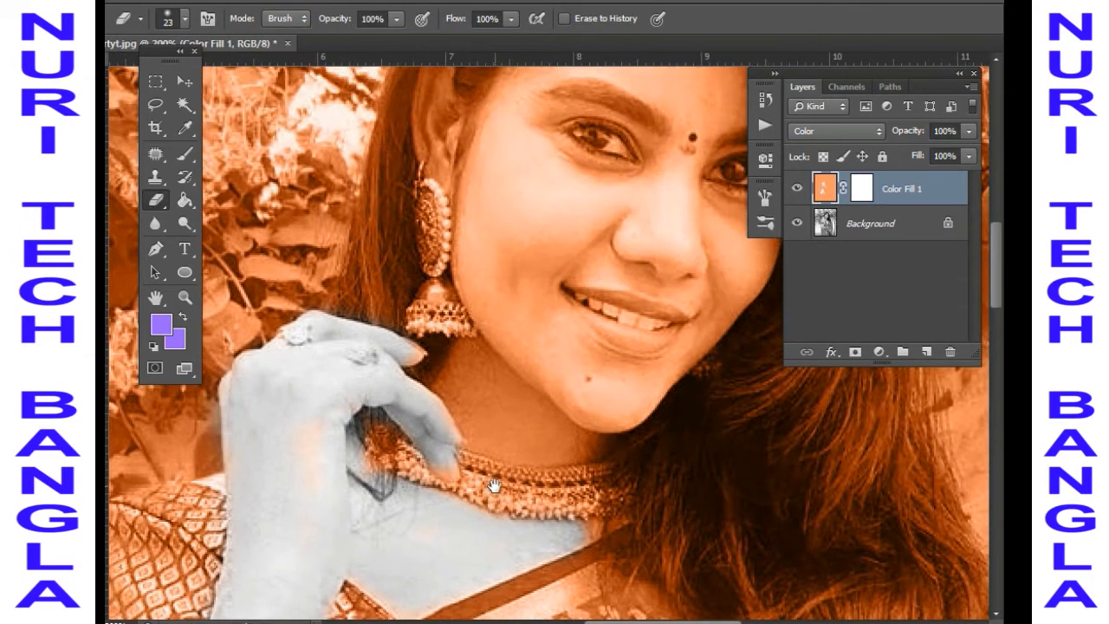
# Step: Erase the orange tint from the neck between the necklace and chin, adjusting the eraser size to fit
pyautogui.moveTo(495, 448)
pyautogui.mouseDown()
pyautogui.moveTo(553, 447)
pyautogui.moveTo(506, 376)
pyautogui.moveTo(521, 388)
pyautogui.moveTo(480, 390)
pyautogui.moveTo(467, 361)
pyautogui.moveTo(506, 402)
pyautogui.moveTo(488, 423)
pyautogui.moveTo(469, 397)
pyautogui.moveTo(527, 338)
pyautogui.moveTo(607, 395)
pyautogui.moveTo(581, 416)
pyautogui.moveTo(584, 407)
pyautogui.moveTo(584, 442)
pyautogui.moveTo(563, 437)
pyautogui.moveTo(558, 452)
pyautogui.moveTo(587, 452)
pyautogui.mouseUp()
pyautogui.moveTo(554, 396); pyautogui.dragTo(493, 453)
pyautogui.rightClick(577, 394)
pyautogui.click(665, 436)
pyautogui.moveTo(560, 331)
pyautogui.mouseDown()
pyautogui.moveTo(575, 404)
pyautogui.moveTo(637, 279)
pyautogui.moveTo(495, 300)
pyautogui.moveTo(550, 272)
pyautogui.mouseUp()
# Step: Erase the orange tint from the whole face, from chin to forehead, using an eraser of up to 42 px
pyautogui.rightClick(553, 272)
pyautogui.click(687, 313)
pyautogui.moveTo(638, 312); pyautogui.dragTo(639, 312)
pyautogui.moveTo(496, 271)
pyautogui.mouseDown()
pyautogui.moveTo(466, 312)
pyautogui.moveTo(477, 341)
pyautogui.mouseUp()
pyautogui.moveTo(481, 346)
pyautogui.mouseDown()
pyautogui.moveTo(471, 446)
pyautogui.moveTo(482, 425)
pyautogui.moveTo(446, 442)
pyautogui.mouseUp()
pyautogui.moveTo(460, 317)
pyautogui.mouseDown()
pyautogui.moveTo(569, 292)
pyautogui.moveTo(550, 303)
pyautogui.moveTo(622, 316)
pyautogui.mouseUp()
pyautogui.moveTo(663, 499)
pyautogui.mouseDown()
pyautogui.moveTo(581, 386)
pyautogui.moveTo(604, 380)
pyautogui.mouseUp()
pyautogui.rightClick(580, 359)
pyautogui.moveTo(566, 327)
pyautogui.mouseDown()
pyautogui.moveTo(579, 382)
pyautogui.moveTo(536, 428)
pyautogui.moveTo(587, 362)
pyautogui.moveTo(545, 424)
pyautogui.mouseUp()
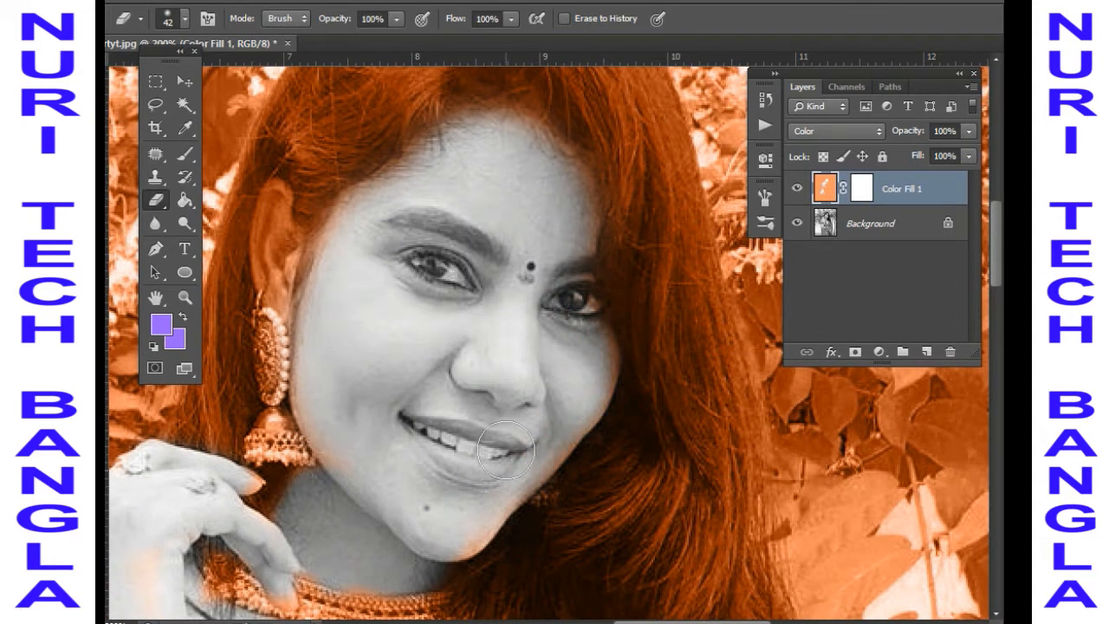
# Step: Set the eraser to 25 px and erase the orange tint from the ear above the earring
pyautogui.rightClick(360, 328)
pyautogui.moveTo(423, 359); pyautogui.dragTo(355, 358)
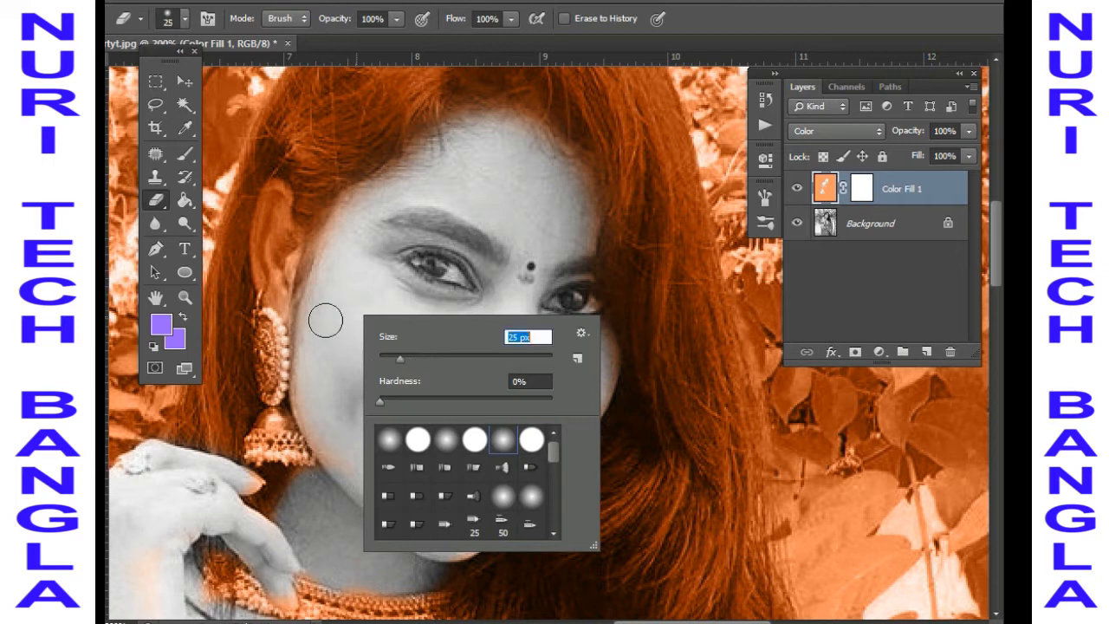
pyautogui.press('Return')
pyautogui.moveTo(278, 263)
pyautogui.mouseDown()
pyautogui.moveTo(304, 276)
pyautogui.moveTo(332, 252)
pyautogui.moveTo(309, 301)
pyautogui.moveTo(281, 262)
pyautogui.moveTo(271, 285)
pyautogui.moveTo(269, 208)
pyautogui.mouseUp()
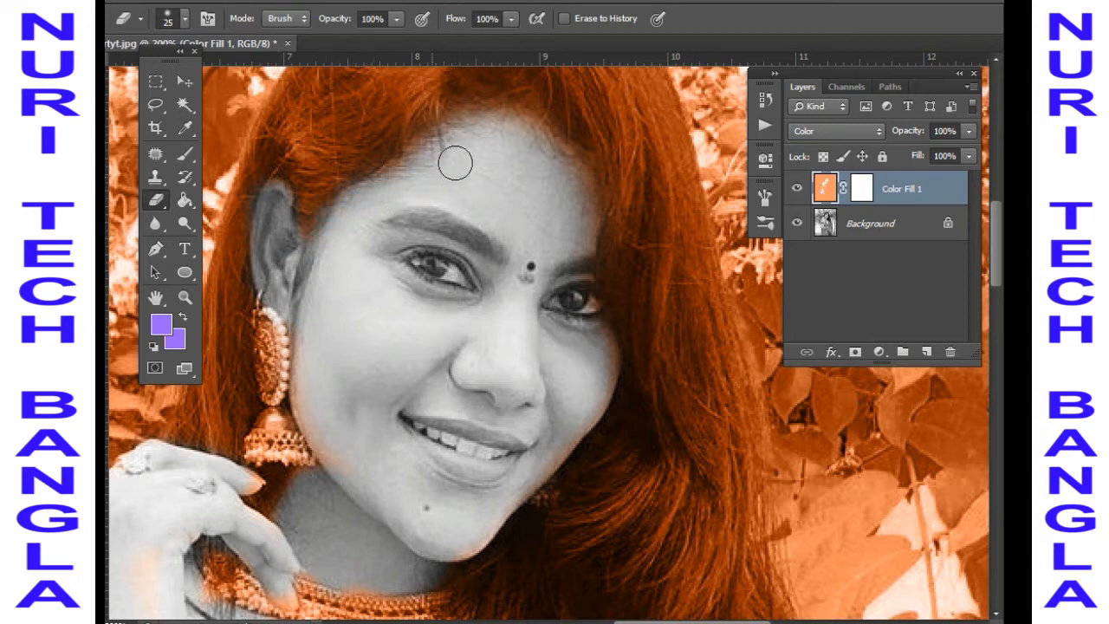
# Step: Clean up the leftover orange tint around the forearm, elbow and folded hand with the 25 px eraser
pyautogui.hotkey('ctrl', '-')
pyautogui.moveTo(569, 317); pyautogui.dragTo(563, 297)
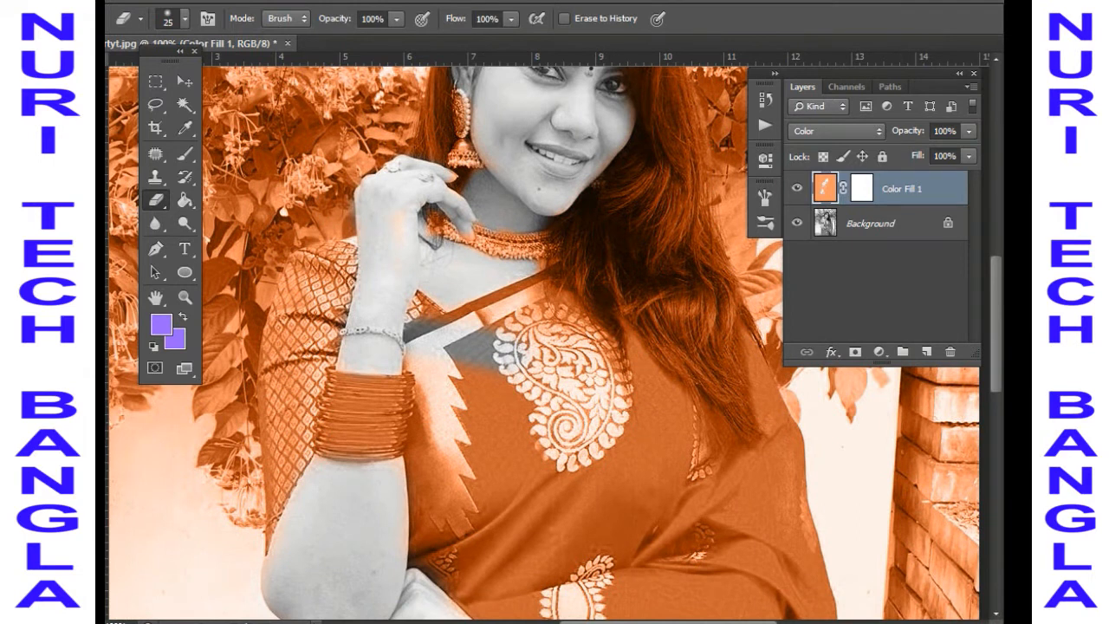
pyautogui.click(879, 622)
pyautogui.click(715, 611)
pyautogui.click(358, 492)
pyautogui.moveTo(368, 598); pyautogui.dragTo(376, 421)
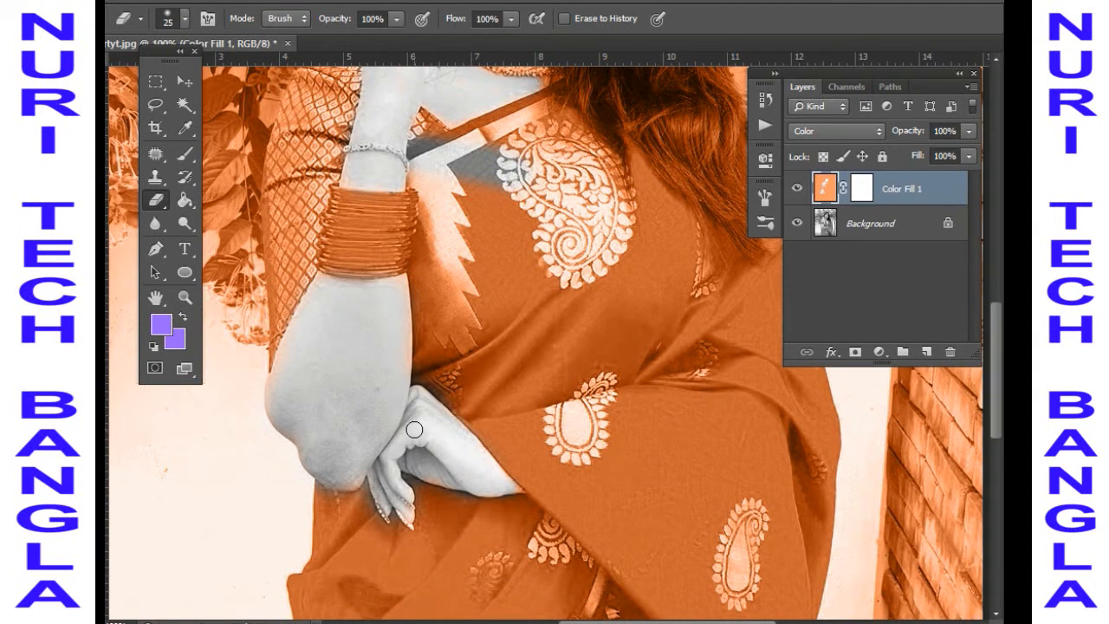
# Step: Review the selective colouring over the whole figure and merge the orange layer down into the Background
pyautogui.scroll(10, 432, 429)
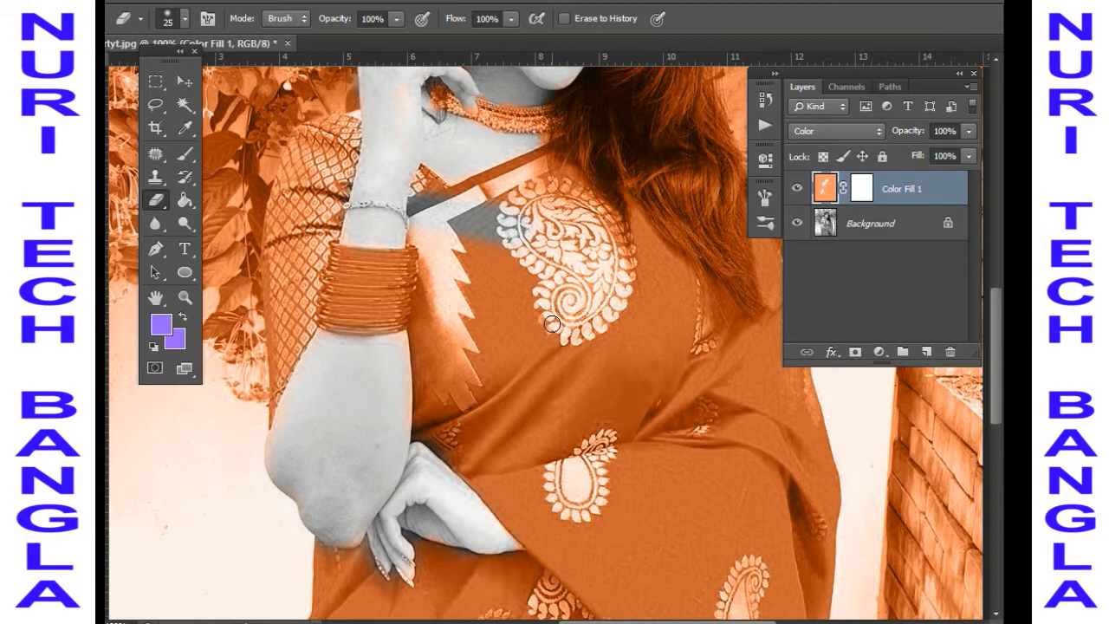
pyautogui.scroll(-1, 595, 330)
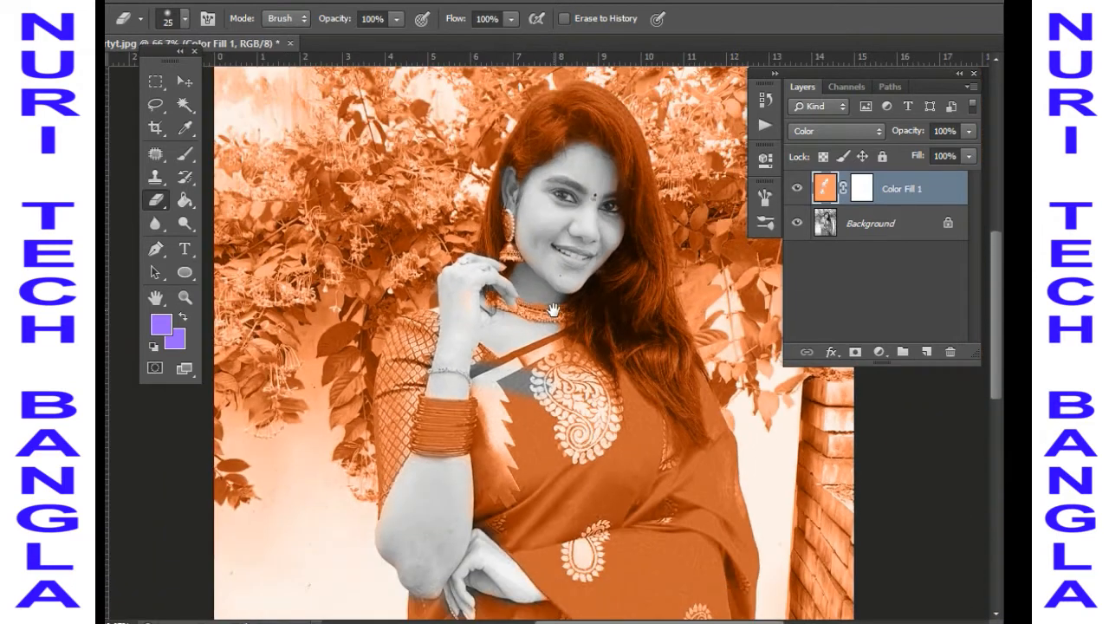
pyautogui.scroll(-1, 619, 423)
pyautogui.scroll(-2, 628, 509)
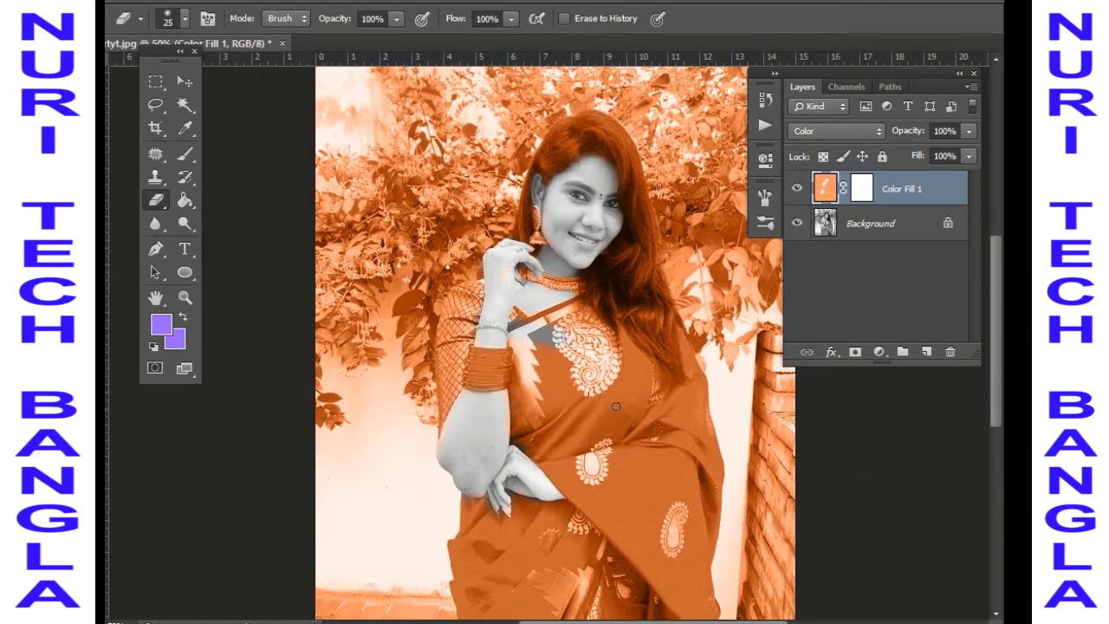
pyautogui.keyDown('ctrl'); pyautogui.click(651, 452); pyautogui.keyUp('ctrl')
pyautogui.moveTo(650, 507)
pyautogui.mouseDown()
pyautogui.moveTo(634, 427)
pyautogui.moveTo(609, 520)
pyautogui.mouseUp()
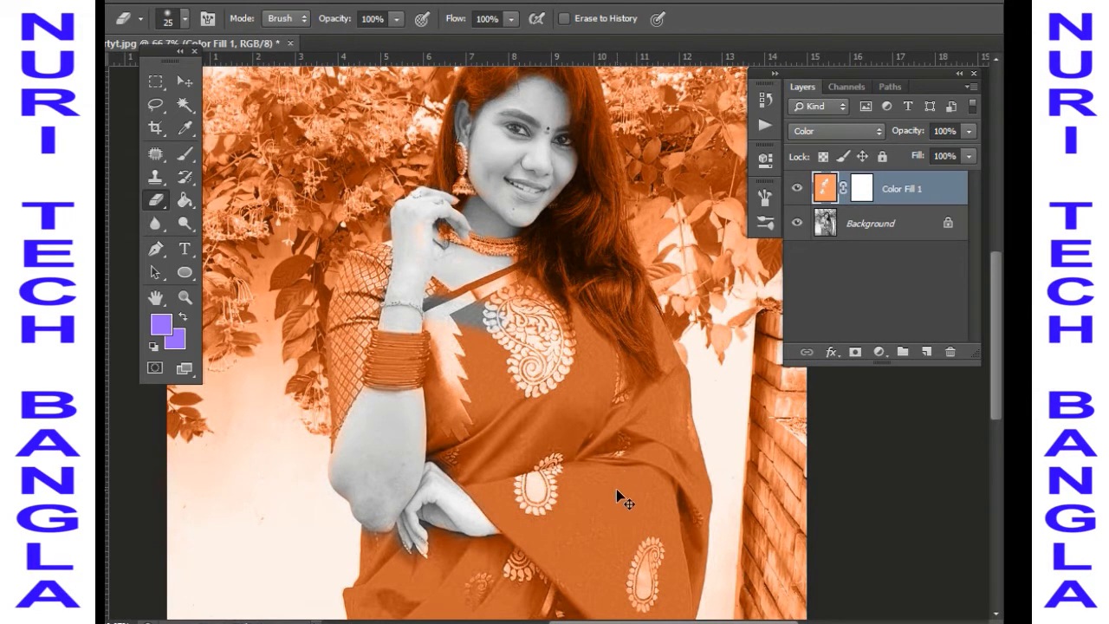
pyautogui.hotkey('ctrl', 'e')
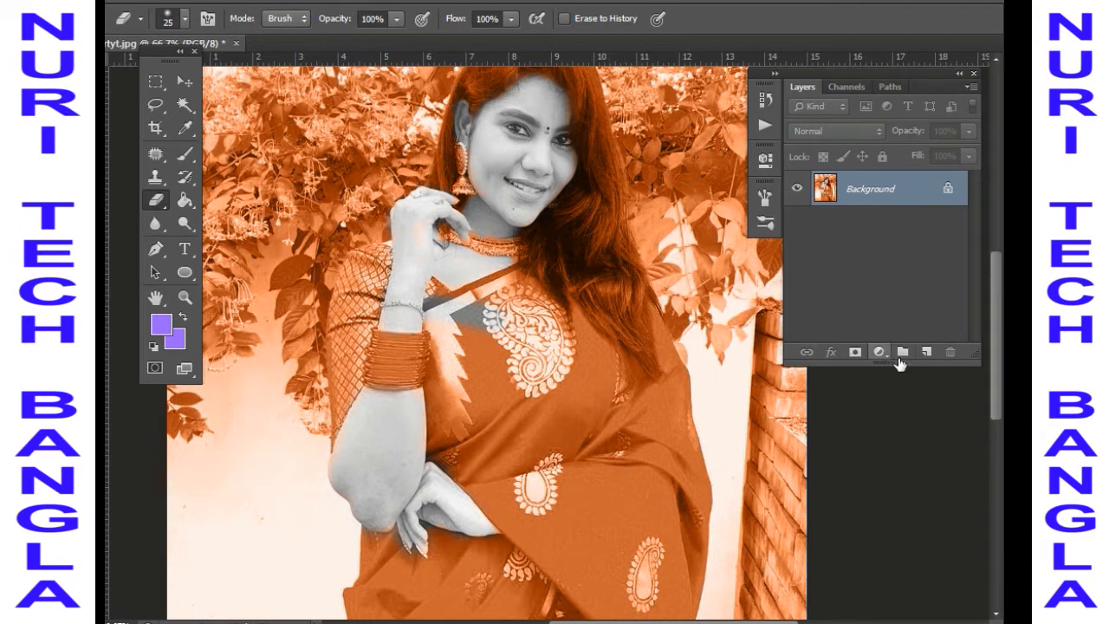
# Step: Add a new empty layer above the Background and set the eraser size to 39 px
pyautogui.click(928, 353)
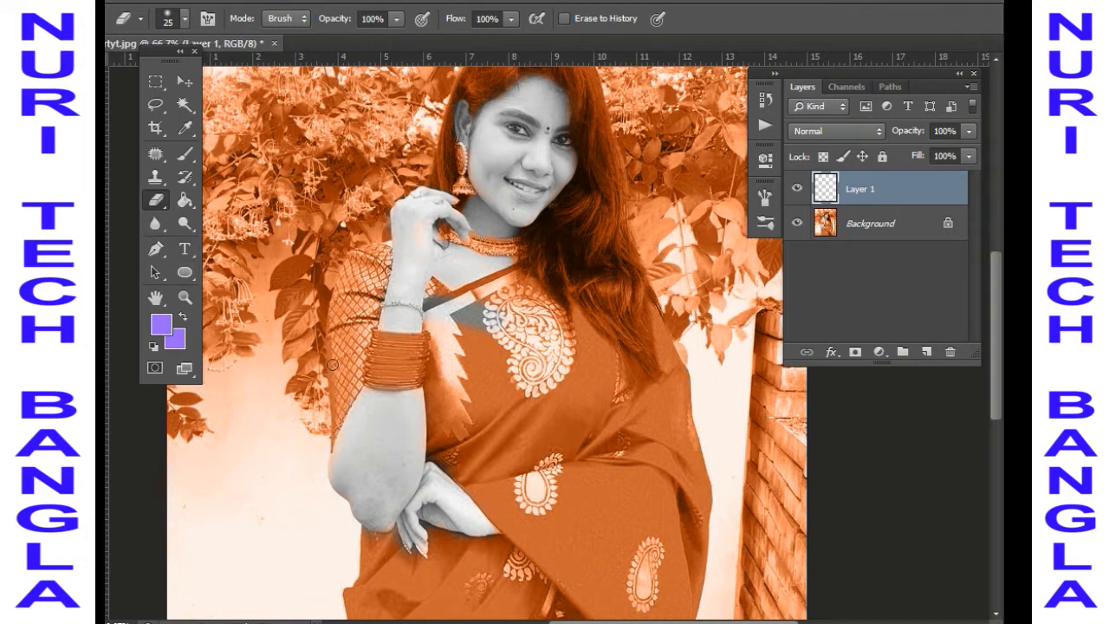
pyautogui.scroll(-2, 584, 454)
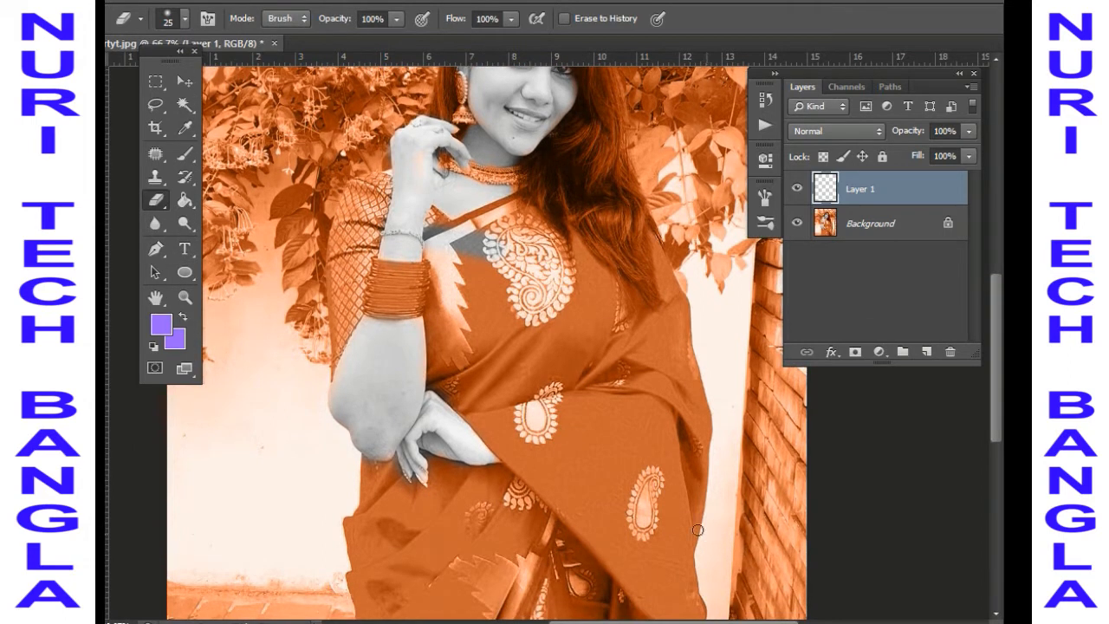
pyautogui.rightClick(709, 450)
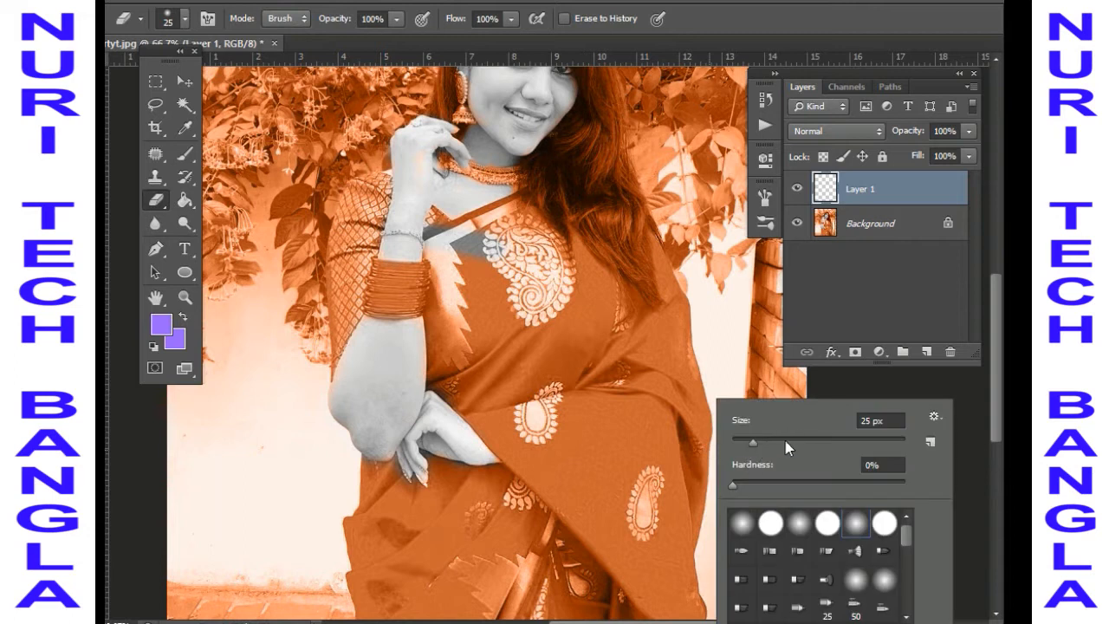
pyautogui.click(766, 446)
pyautogui.click(655, 475)
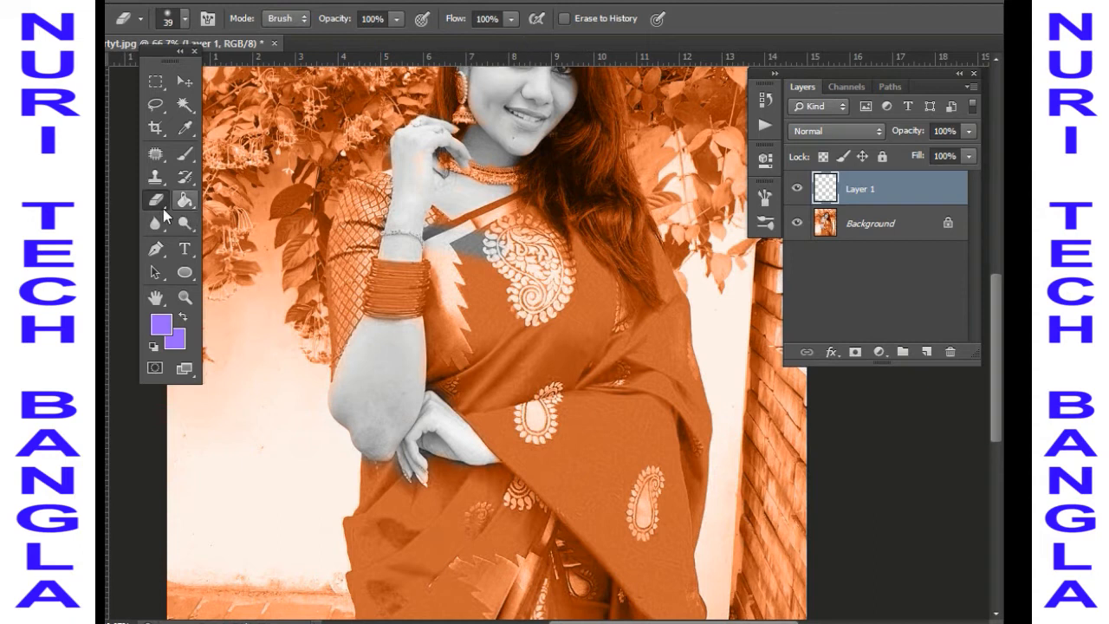
# Step: Set up a soft round brush at 82 px with 0% hardness and 100% opacity, undoing any stray dab
pyautogui.click(185, 154)
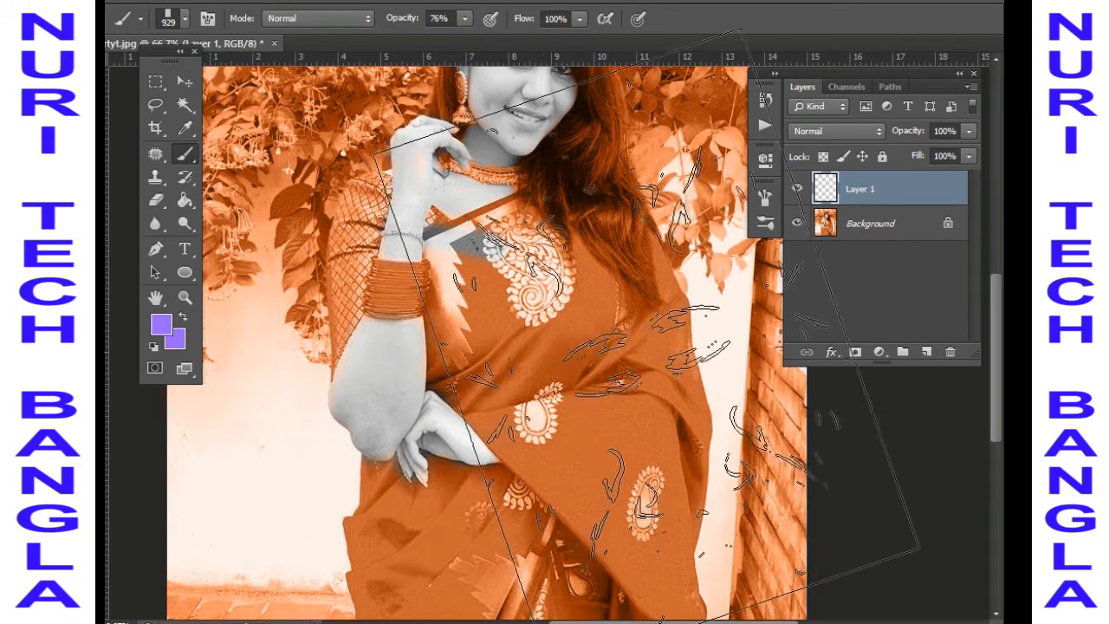
pyautogui.rightClick(541, 428)
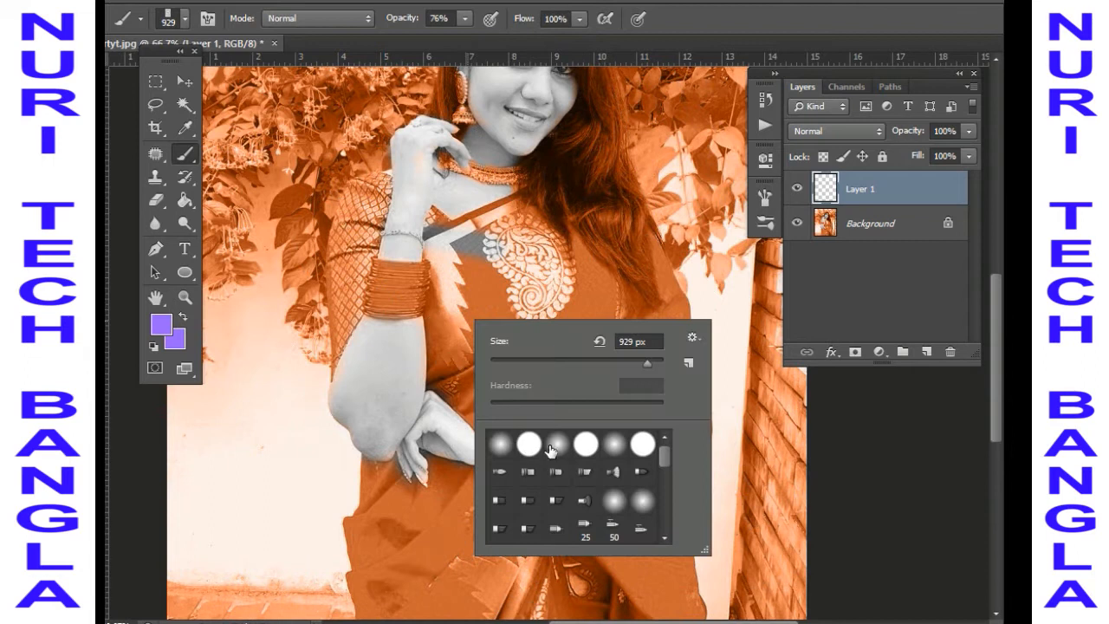
pyautogui.click(550, 446)
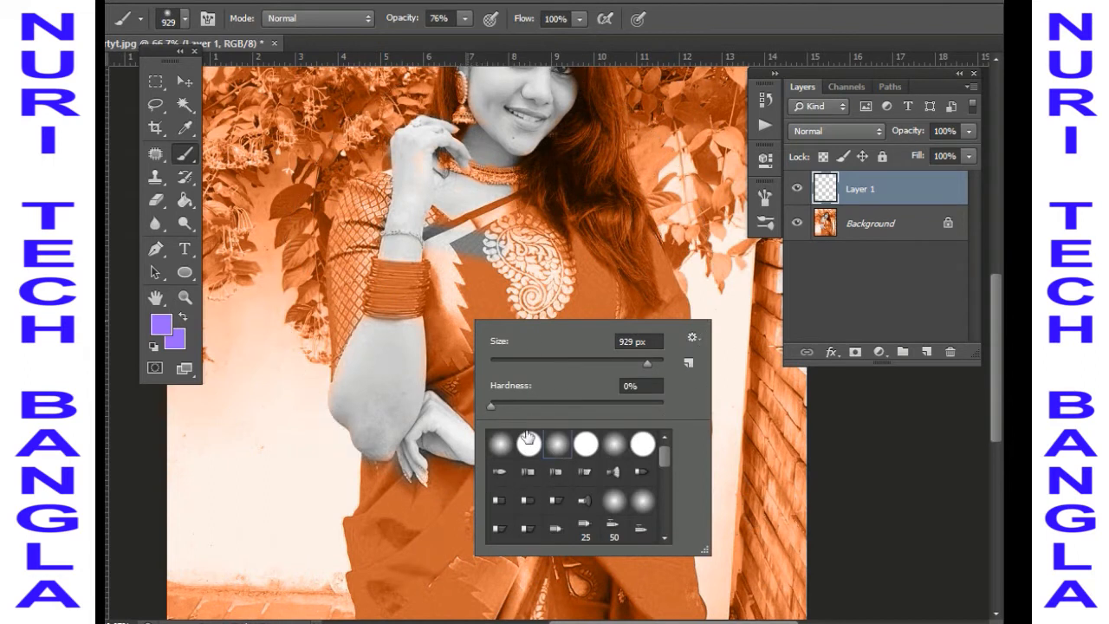
pyautogui.click(561, 360)
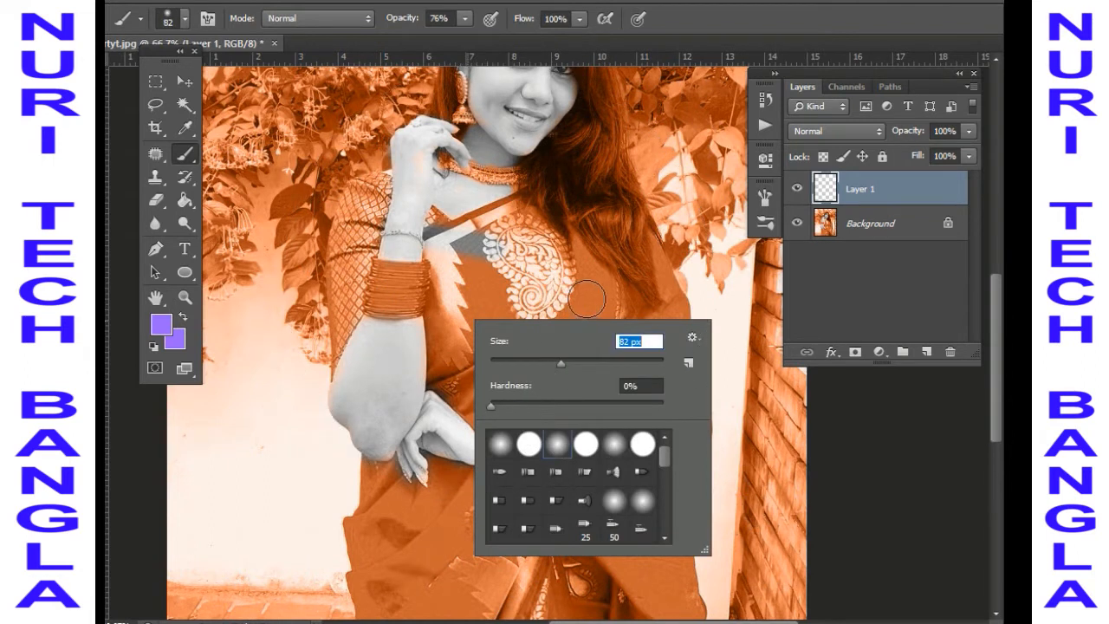
pyautogui.click(586, 299)
pyautogui.hotkey('ctrl', 'z')
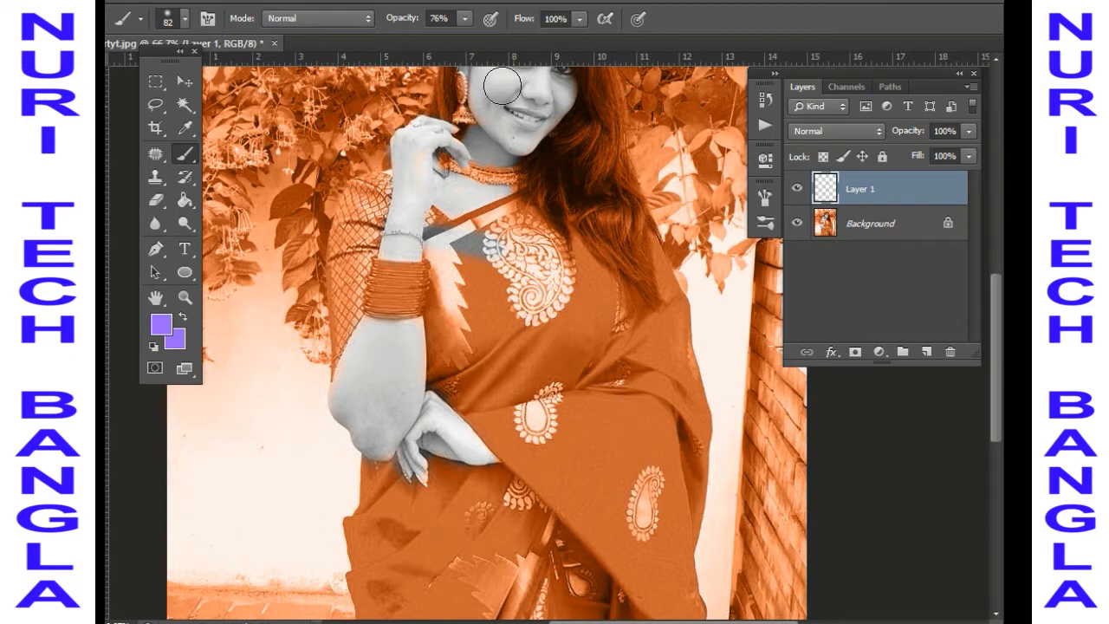
pyautogui.click(469, 24)
pyautogui.moveTo(471, 39); pyautogui.dragTo(498, 39)
# Step: Paint the lower saree drape violet on the new layer, from below the folded hand down to the photo's bottom edge
pyautogui.moveTo(661, 511)
pyautogui.mouseDown()
pyautogui.moveTo(677, 612)
pyautogui.moveTo(633, 527)
pyautogui.moveTo(660, 586)
pyautogui.moveTo(599, 508)
pyautogui.moveTo(632, 574)
pyautogui.moveTo(485, 410)
pyautogui.moveTo(538, 450)
pyautogui.moveTo(592, 412)
pyautogui.moveTo(598, 459)
pyautogui.moveTo(645, 371)
pyautogui.moveTo(661, 379)
pyautogui.moveTo(670, 491)
pyautogui.moveTo(690, 409)
pyautogui.moveTo(696, 450)
pyautogui.moveTo(683, 482)
pyautogui.mouseUp()
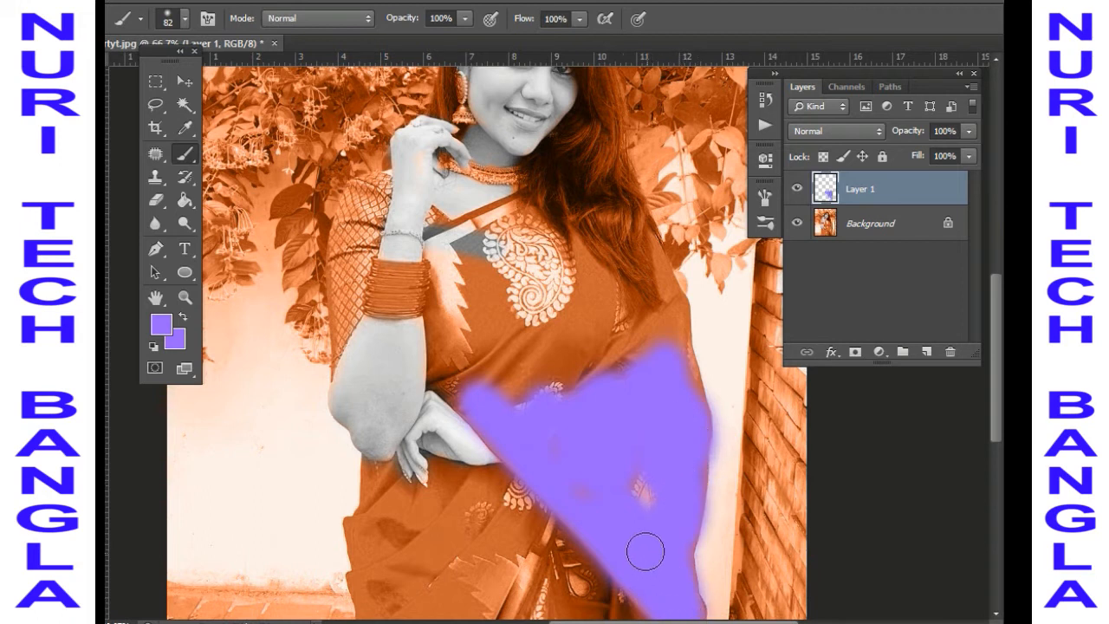
pyautogui.moveTo(644, 549); pyautogui.dragTo(567, 350)
pyautogui.moveTo(630, 427); pyautogui.dragTo(652, 475)
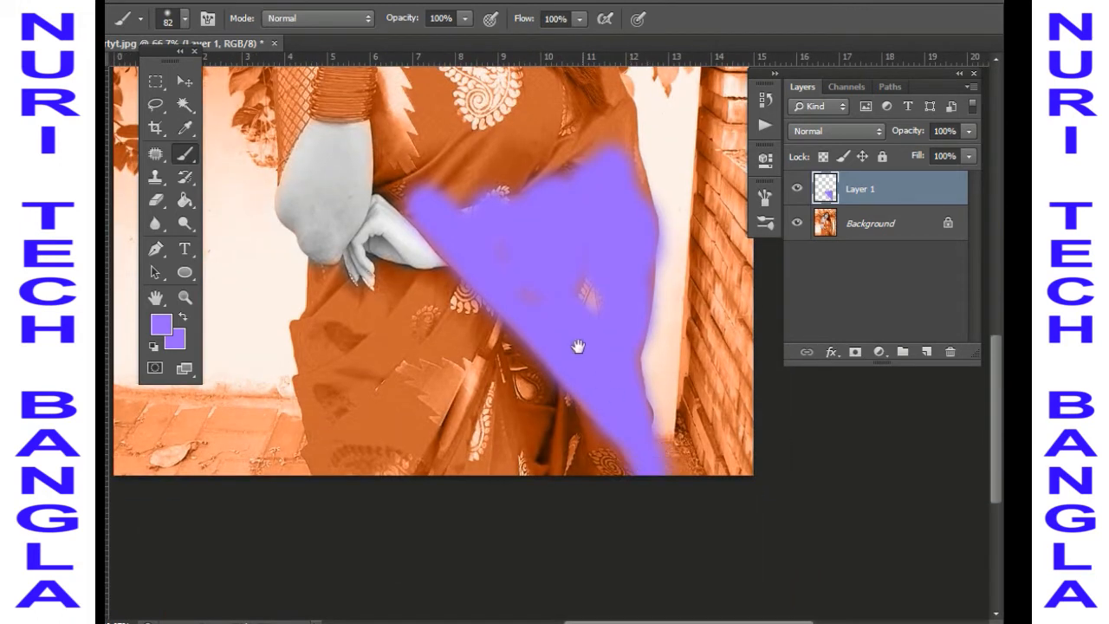
pyautogui.moveTo(578, 343); pyautogui.dragTo(609, 475)
pyautogui.moveTo(537, 358); pyautogui.dragTo(549, 445)
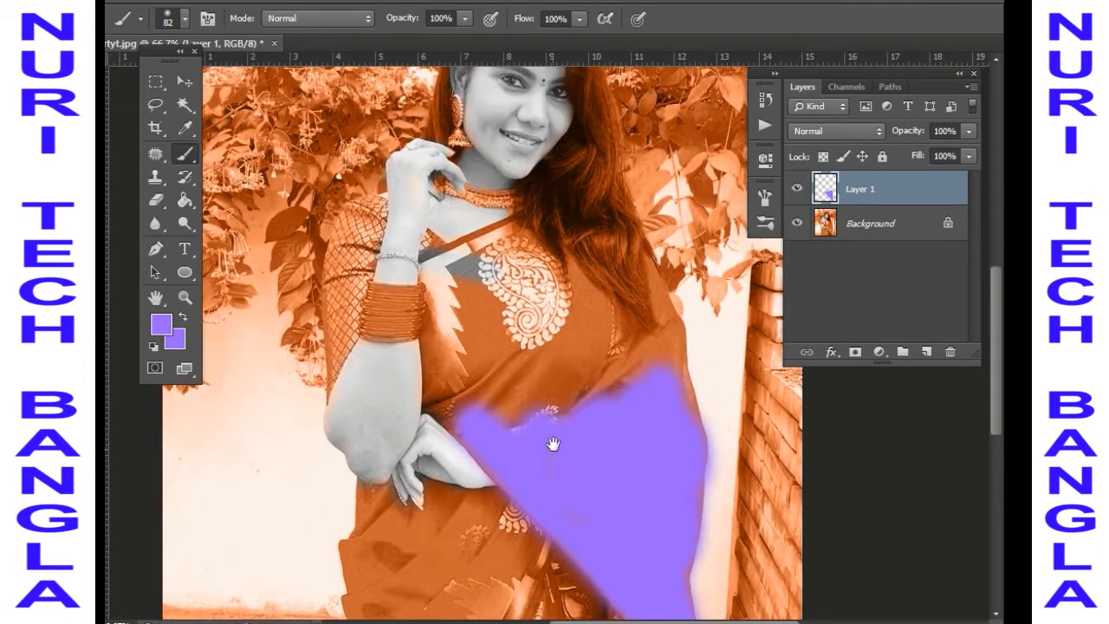
# Step: Extend the violet paint over the saree's chest and shoulder, using a 27 px brush for the edges along the hair
pyautogui.moveTo(488, 397)
pyautogui.mouseDown()
pyautogui.moveTo(460, 414)
pyautogui.moveTo(456, 345)
pyautogui.moveTo(463, 356)
pyautogui.moveTo(500, 331)
pyautogui.moveTo(527, 332)
pyautogui.moveTo(552, 350)
pyautogui.moveTo(521, 272)
pyautogui.moveTo(545, 271)
pyautogui.moveTo(578, 299)
pyautogui.moveTo(601, 353)
pyautogui.moveTo(590, 313)
pyautogui.moveTo(566, 322)
pyautogui.moveTo(566, 404)
pyautogui.moveTo(504, 375)
pyautogui.moveTo(508, 296)
pyautogui.moveTo(506, 343)
pyautogui.moveTo(488, 348)
pyautogui.moveTo(583, 467)
pyautogui.moveTo(565, 447)
pyautogui.moveTo(602, 370)
pyautogui.moveTo(623, 357)
pyautogui.moveTo(649, 376)
pyautogui.mouseUp()
pyautogui.rightClick(656, 381)
pyautogui.click(696, 425)
pyautogui.click(615, 395)
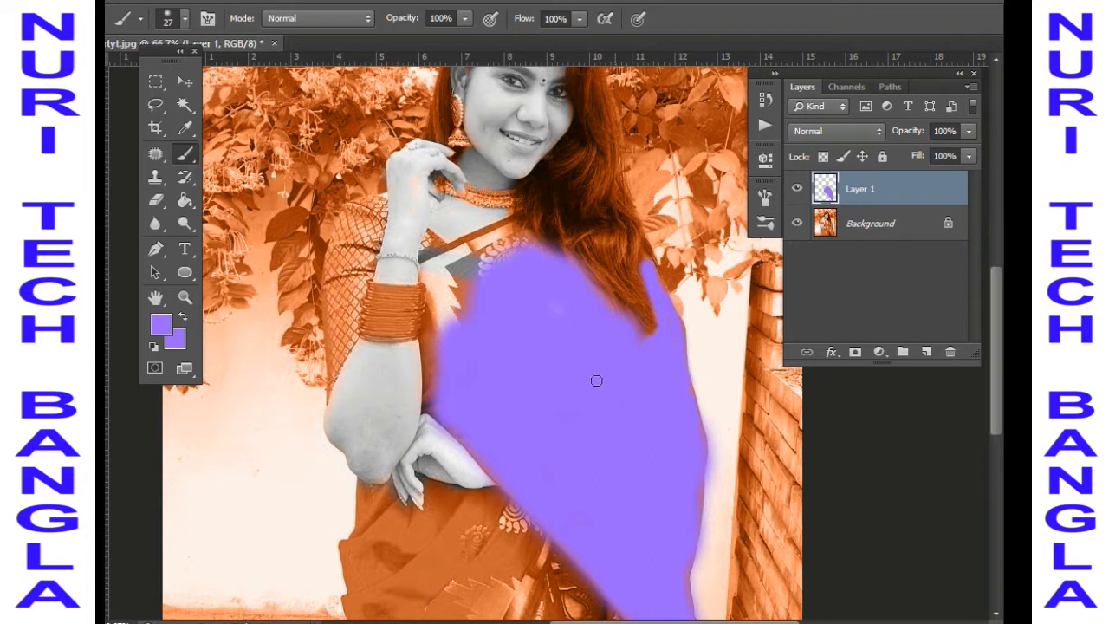
# Step: Set the brush to 44 px and fill in violet beside the bangles, up to the saree's neckline and along the folded hand
pyautogui.rightClick(549, 325)
pyautogui.click(610, 368)
pyautogui.moveTo(466, 322)
pyautogui.mouseDown()
pyautogui.moveTo(433, 335)
pyautogui.moveTo(434, 385)
pyautogui.mouseUp()
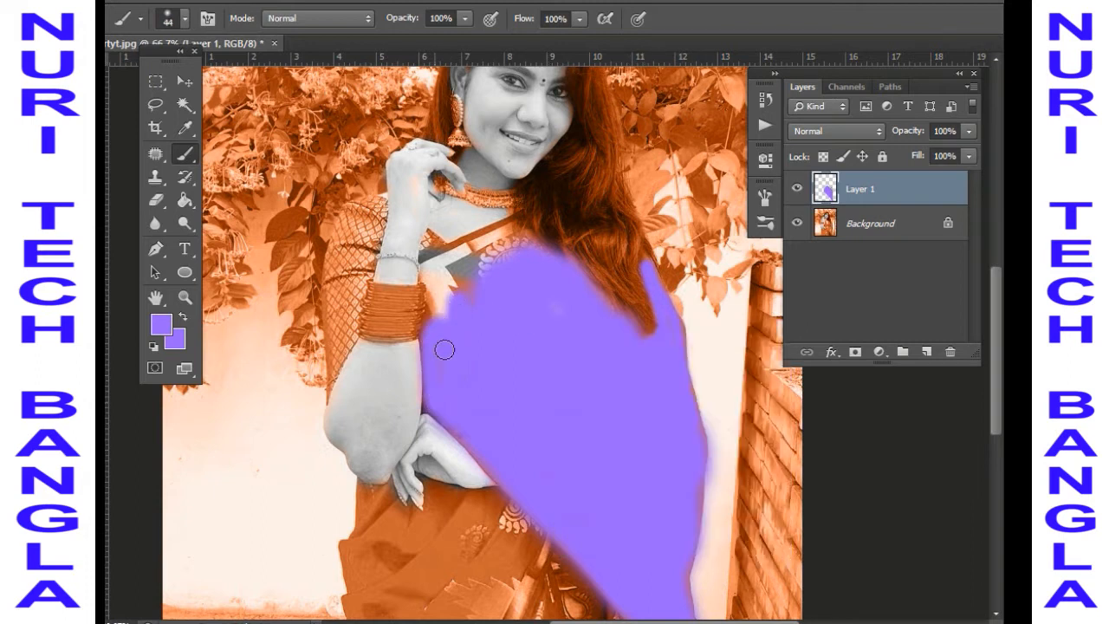
pyautogui.moveTo(439, 322)
pyautogui.mouseDown()
pyautogui.moveTo(424, 270)
pyautogui.moveTo(450, 258)
pyautogui.moveTo(428, 265)
pyautogui.moveTo(475, 251)
pyautogui.moveTo(495, 240)
pyautogui.moveTo(465, 252)
pyautogui.moveTo(500, 229)
pyautogui.moveTo(531, 241)
pyautogui.moveTo(456, 278)
pyautogui.mouseUp()
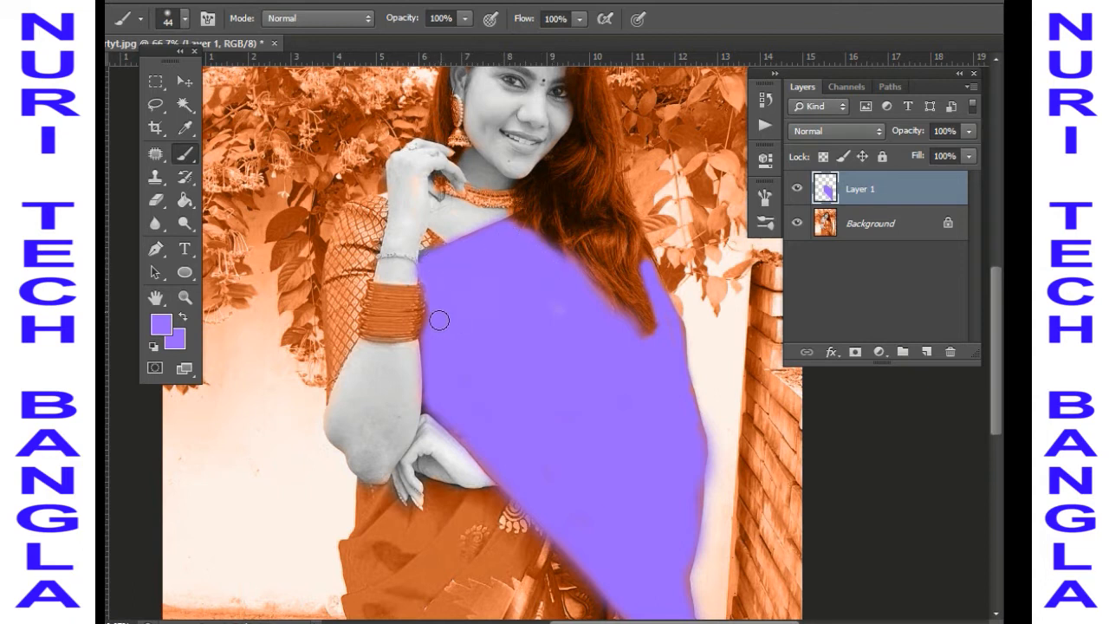
pyautogui.scroll(-3, 564, 441)
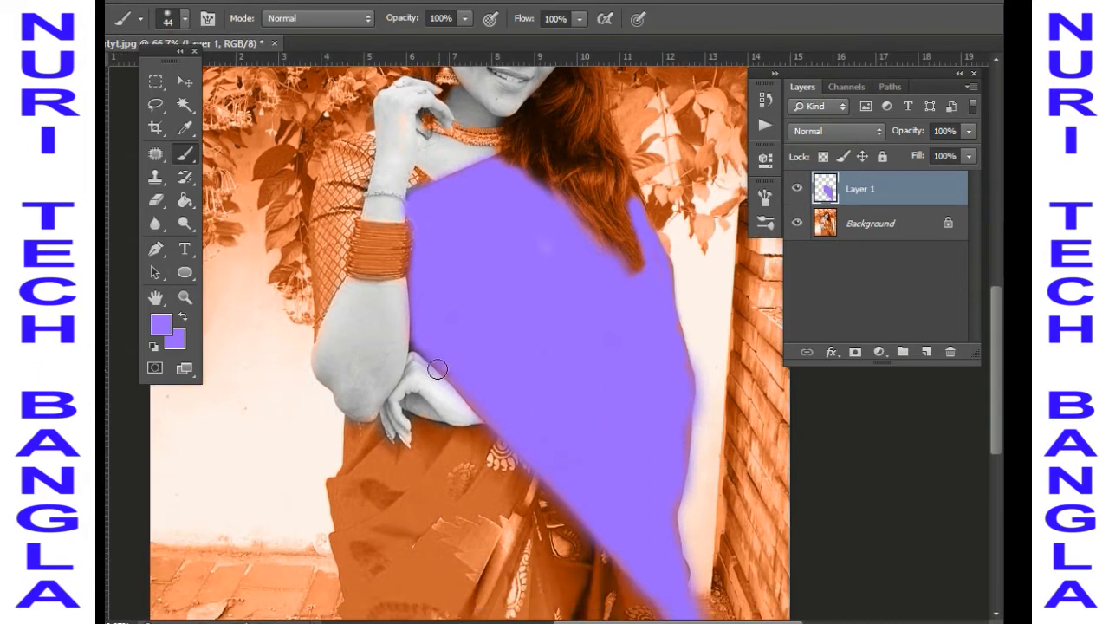
pyautogui.moveTo(449, 370); pyautogui.dragTo(476, 416)
# Step: Set the violet layer's blending mode to Hue
pyautogui.moveTo(683, 554); pyautogui.dragTo(628, 462)
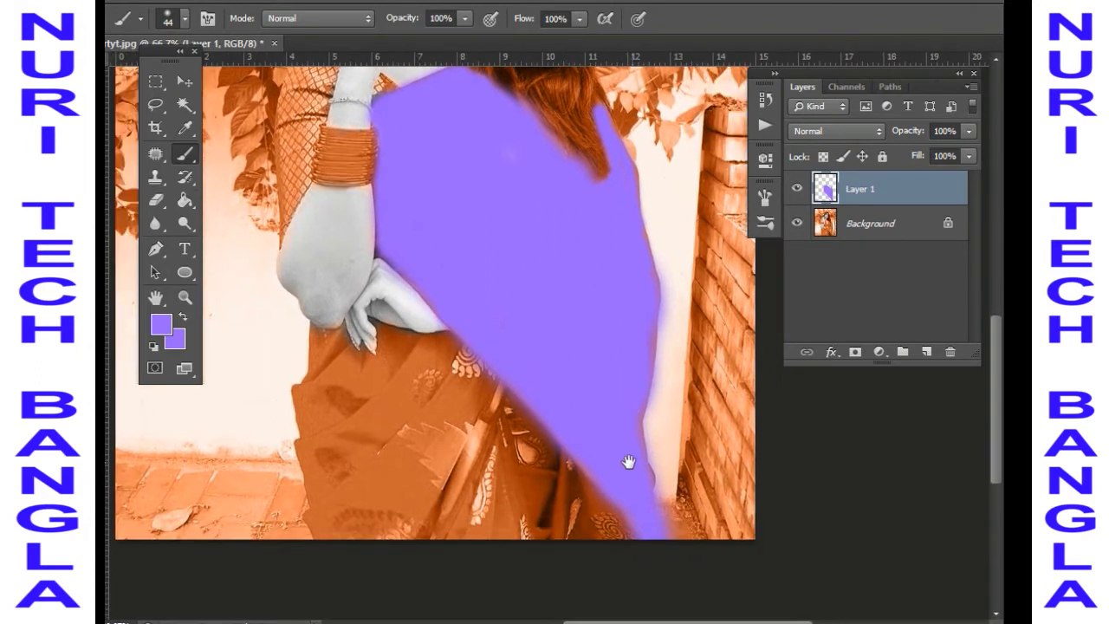
pyautogui.scroll(3, 614, 339)
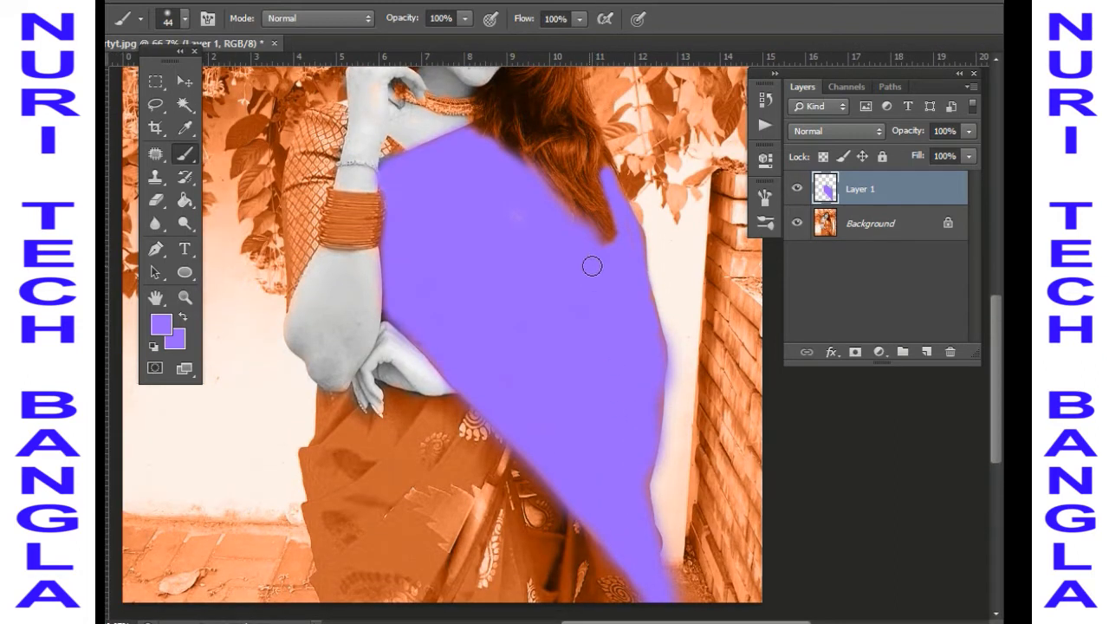
pyautogui.scroll(-1, 601, 300)
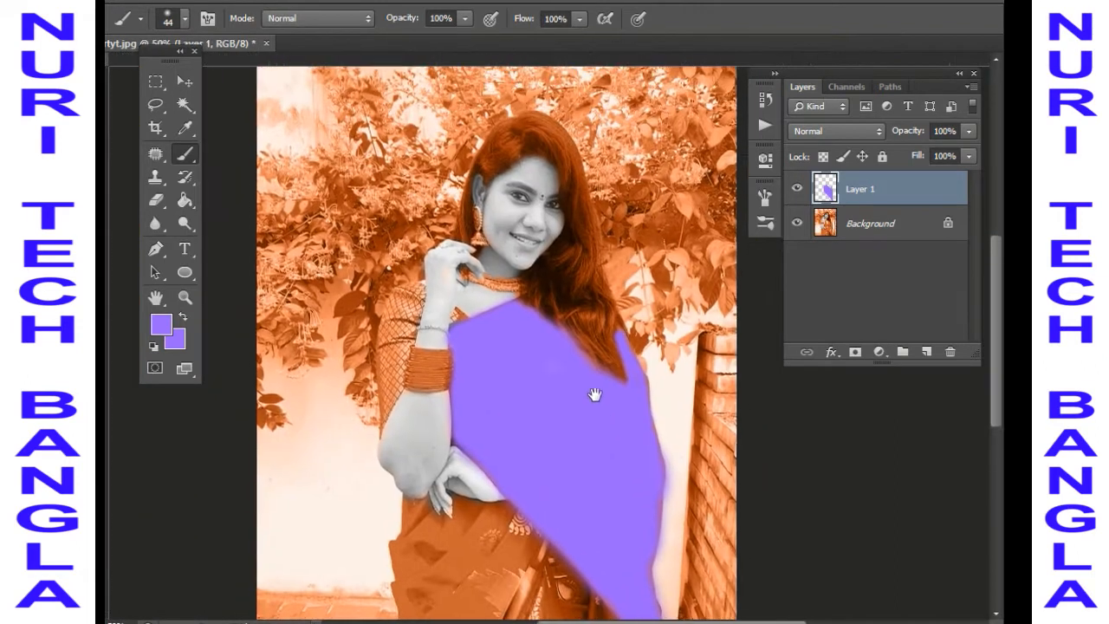
pyautogui.click(865, 132)
pyautogui.click(837, 543)
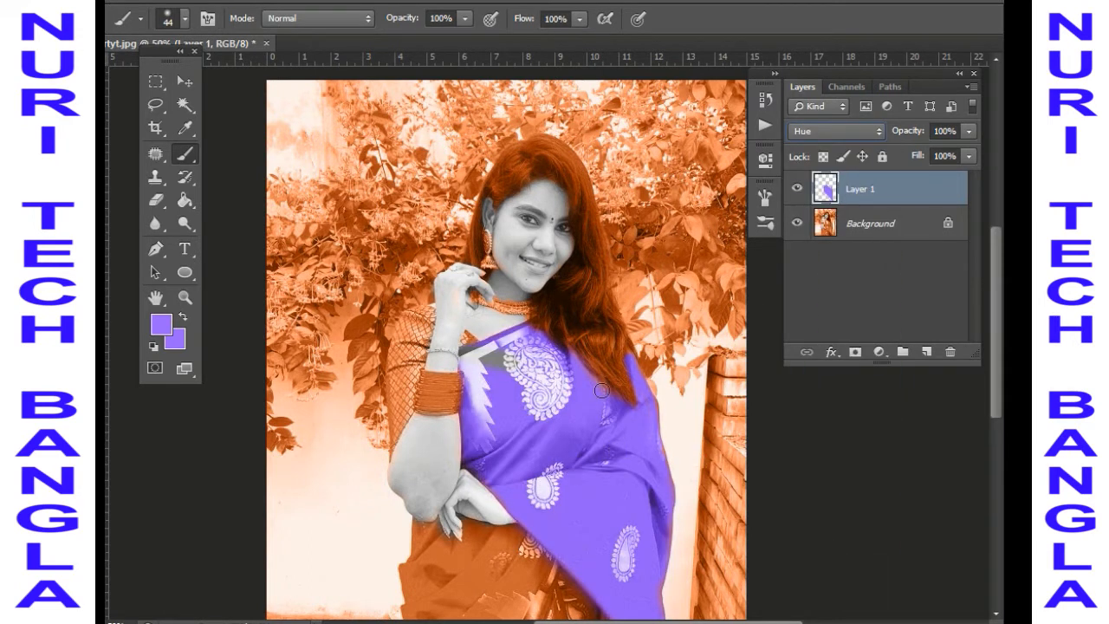
# Step: Add another empty layer above the violet saree layer
pyautogui.scroll(3, 601, 391)
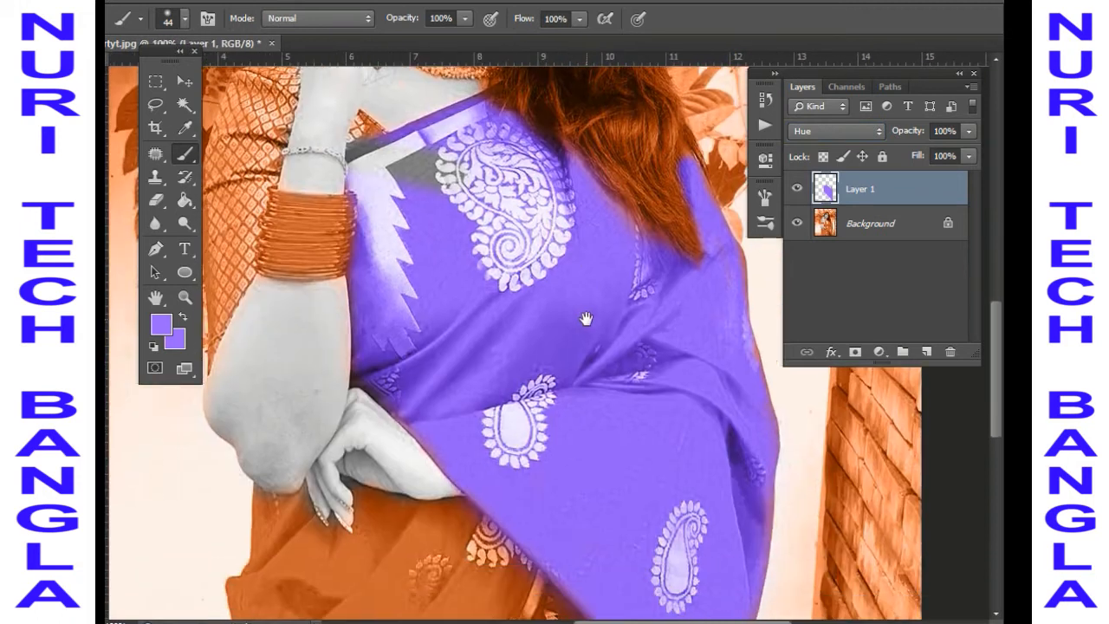
pyautogui.scroll(-1, 666, 409)
pyautogui.moveTo(606, 432); pyautogui.dragTo(609, 246)
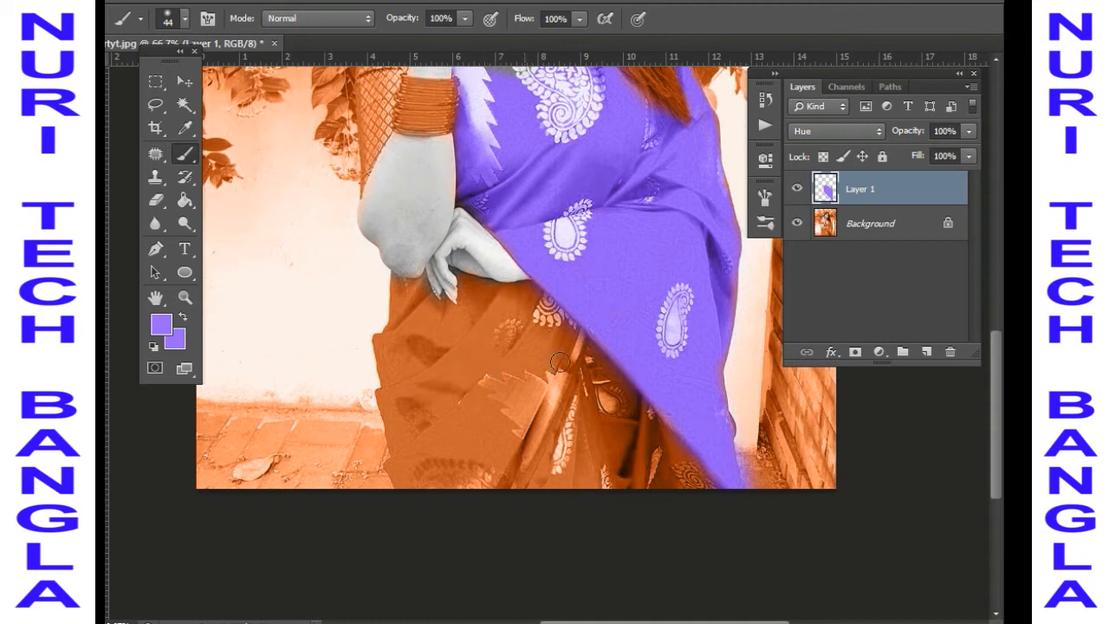
pyautogui.moveTo(562, 217); pyautogui.dragTo(583, 365)
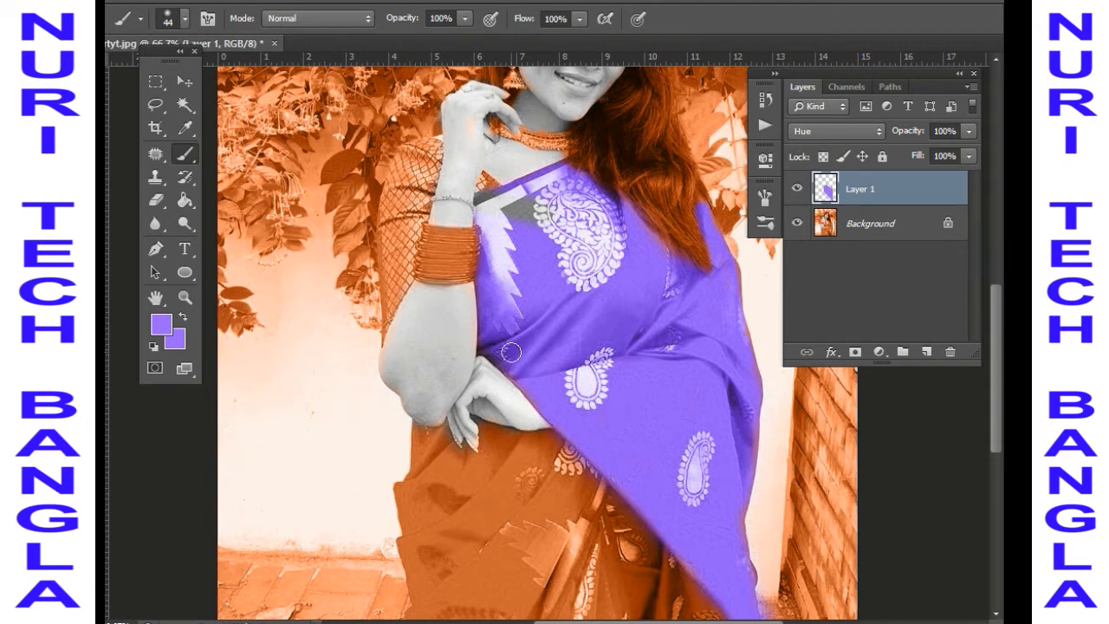
pyautogui.scroll(-1, 553, 482)
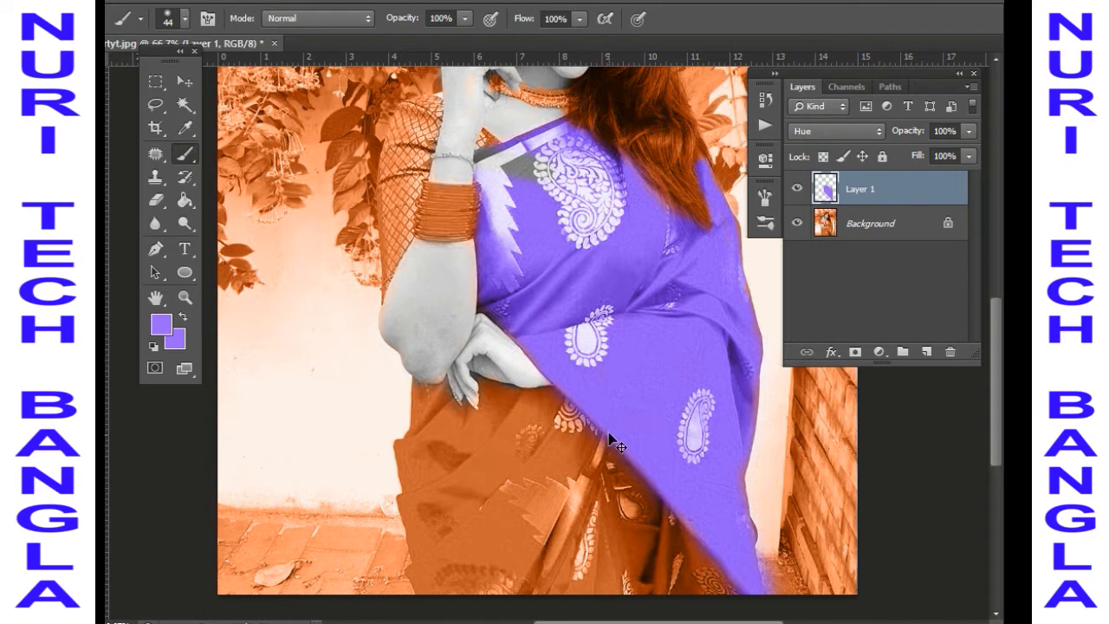
pyautogui.click(926, 351)
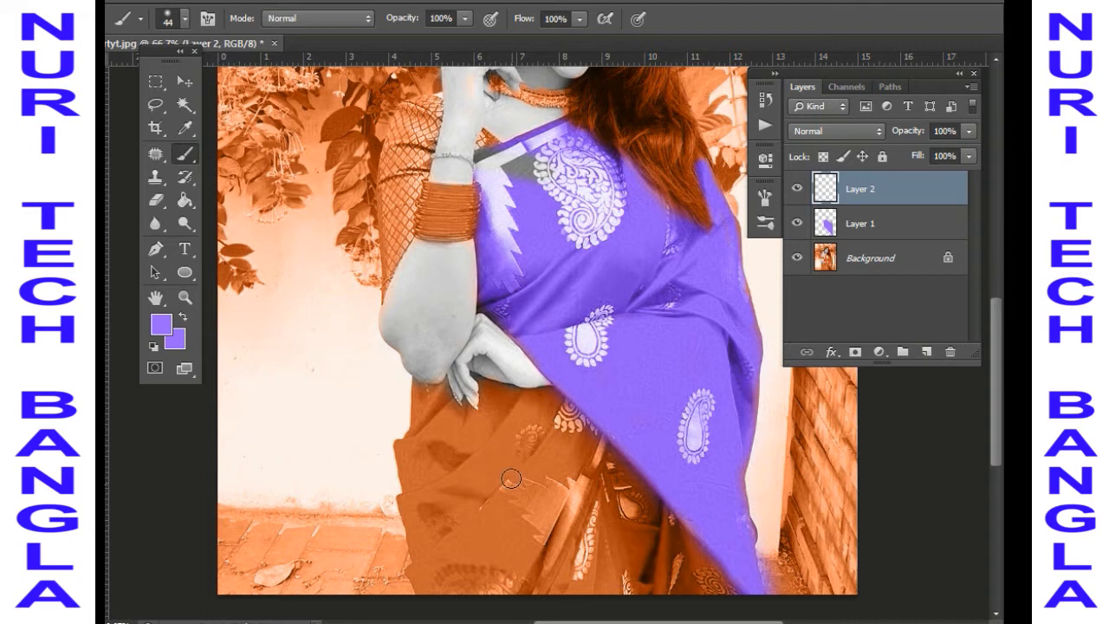
# Step: Set the background colour to yellow-green ccff00, return to the brush and swap that colour into the foreground
pyautogui.click(170, 345)
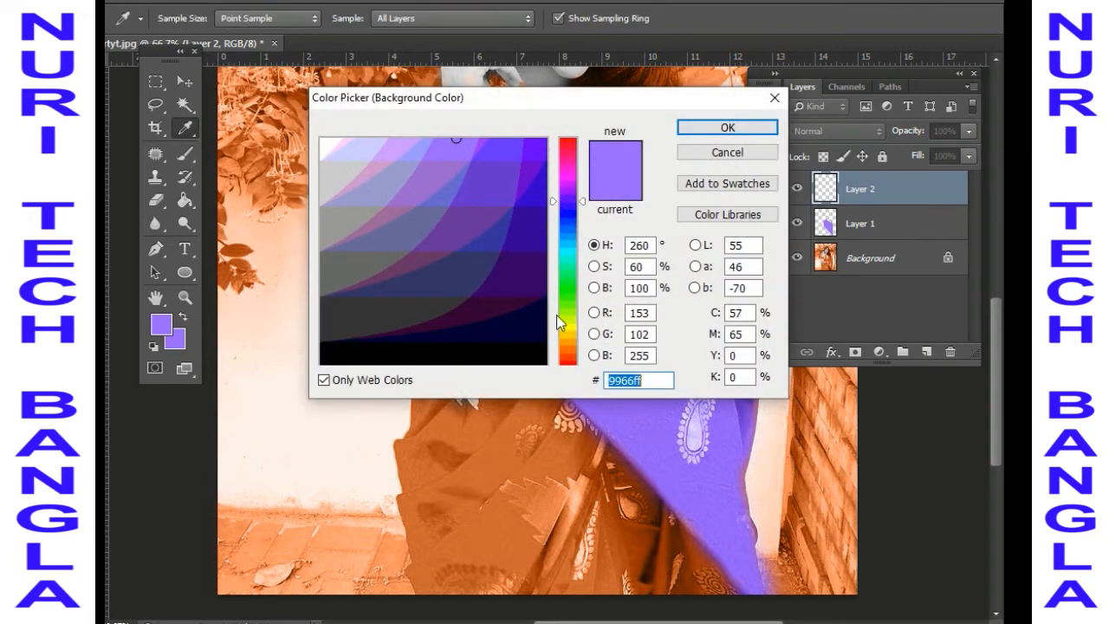
pyautogui.click(569, 335)
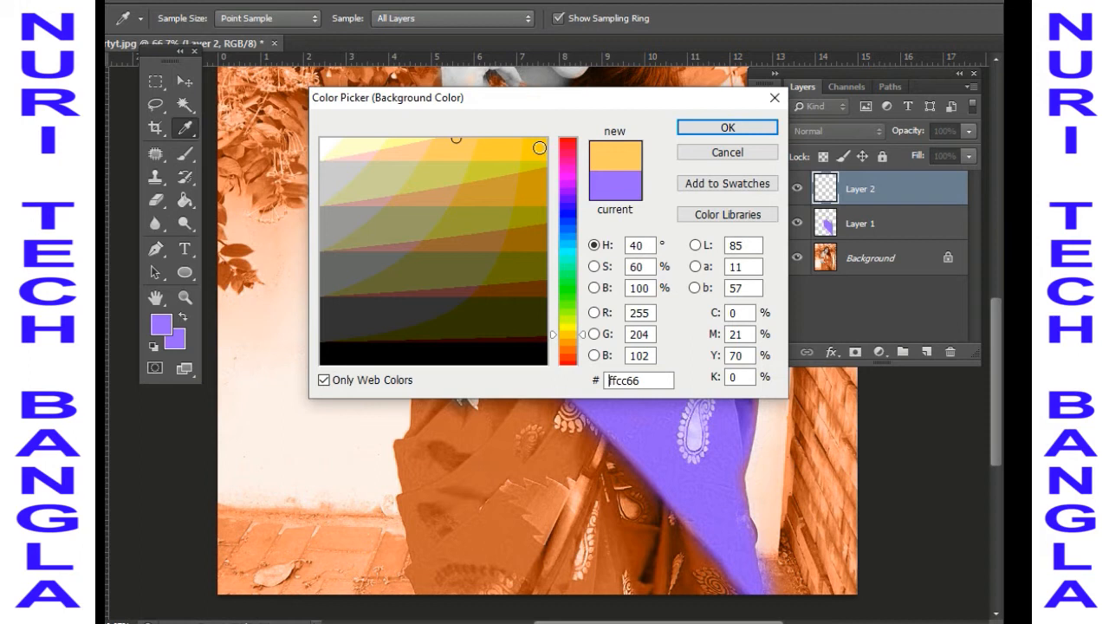
pyautogui.click(537, 149)
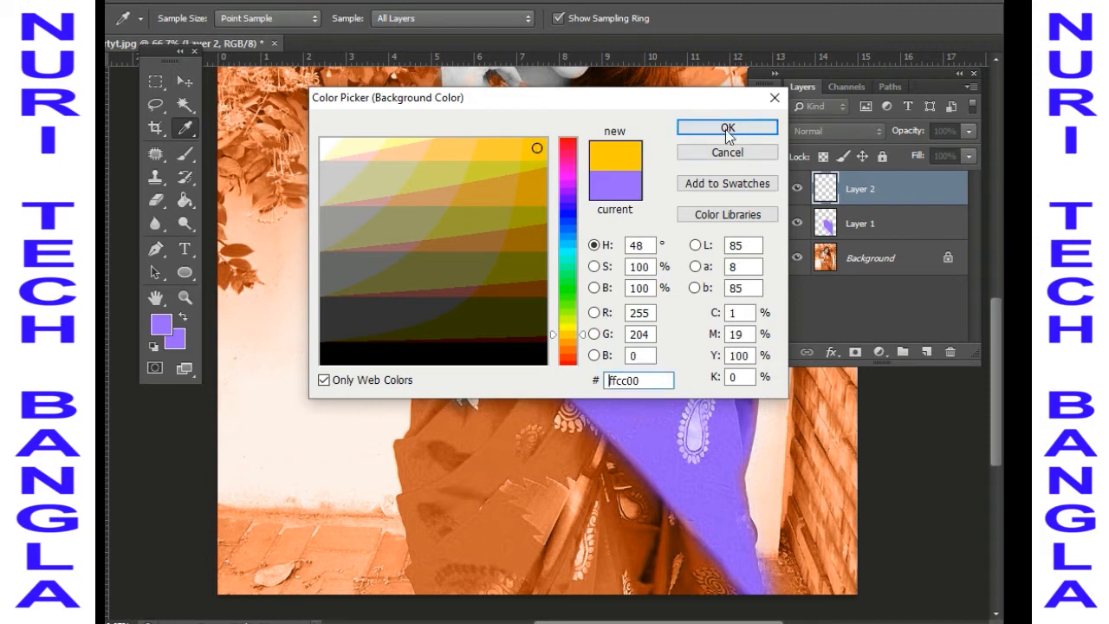
pyautogui.click(570, 322)
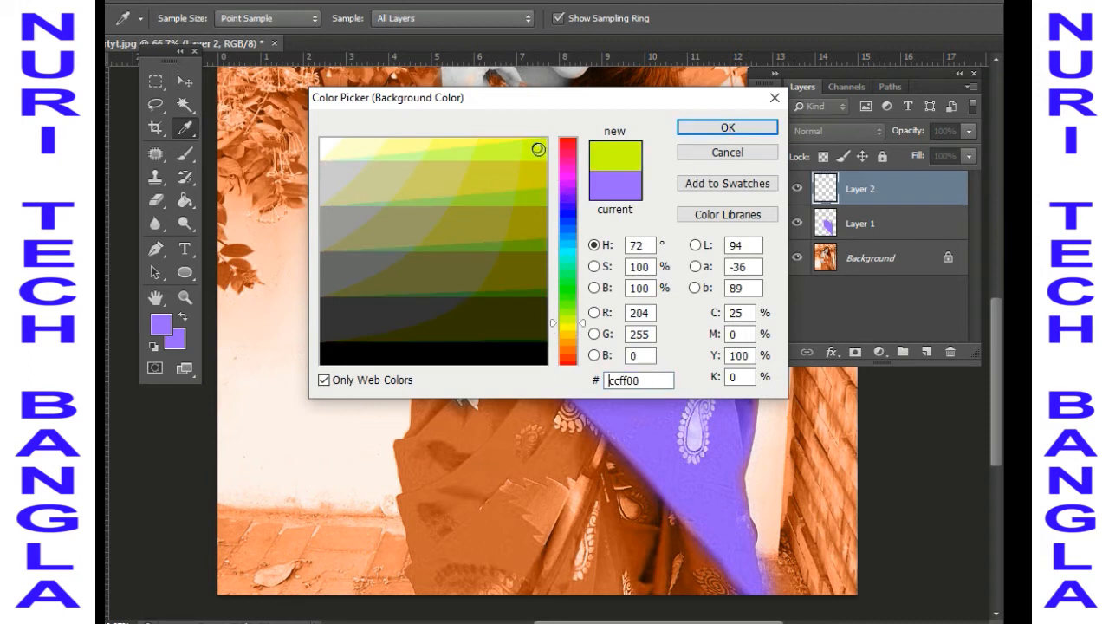
pyautogui.click(737, 129)
pyautogui.press('b')
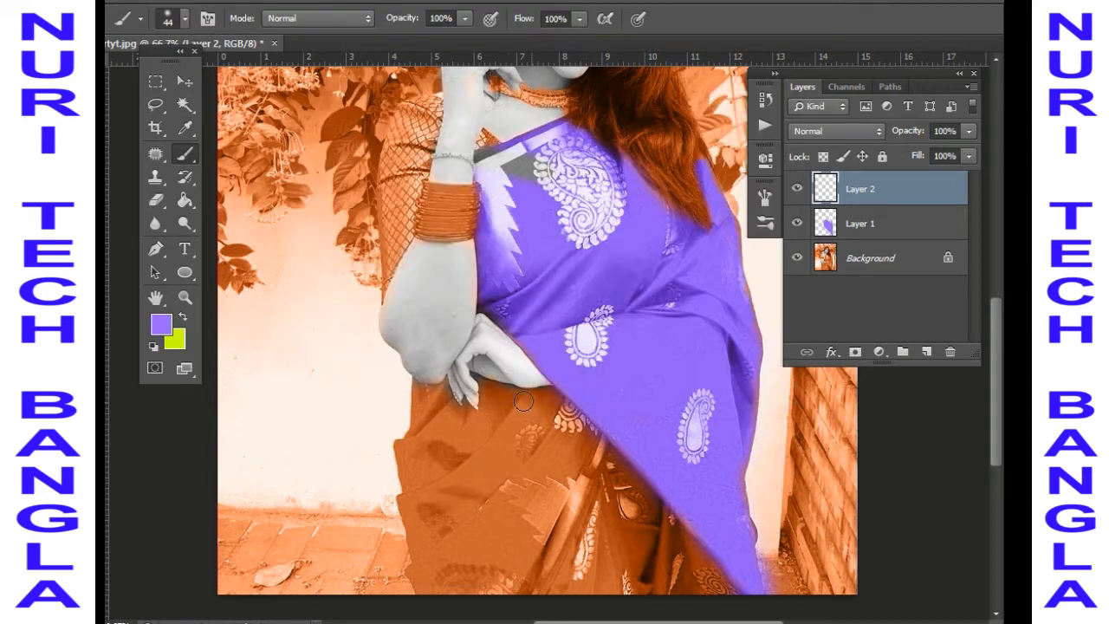
pyautogui.press('x')
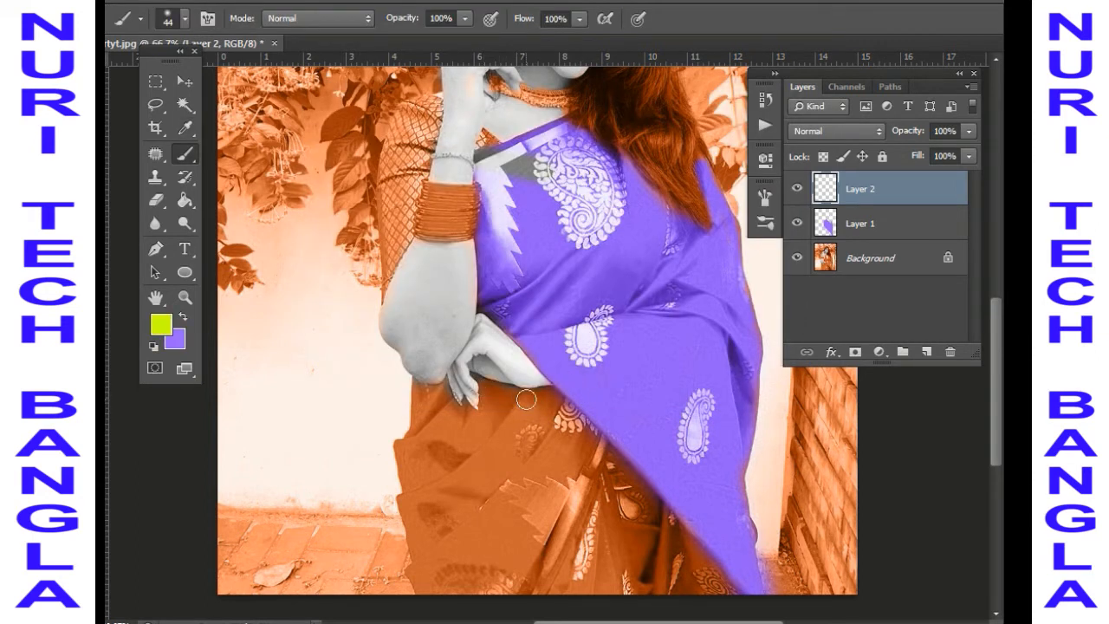
# Step: Paint the lower saree pleats yellow-green with the 44 px brush and set that layer's blending mode to Hue
pyautogui.moveTo(507, 402)
pyautogui.mouseDown()
pyautogui.moveTo(552, 402)
pyautogui.moveTo(587, 430)
pyautogui.moveTo(728, 594)
pyautogui.mouseUp()
pyautogui.moveTo(557, 428)
pyautogui.mouseDown()
pyautogui.moveTo(473, 382)
pyautogui.moveTo(501, 388)
pyautogui.moveTo(462, 416)
pyautogui.moveTo(420, 390)
pyautogui.moveTo(443, 386)
pyautogui.moveTo(417, 391)
pyautogui.moveTo(402, 455)
pyautogui.moveTo(423, 598)
pyautogui.moveTo(439, 581)
pyautogui.moveTo(442, 602)
pyautogui.moveTo(419, 437)
pyautogui.moveTo(408, 446)
pyautogui.moveTo(430, 429)
pyautogui.moveTo(440, 450)
pyautogui.moveTo(428, 414)
pyautogui.moveTo(429, 428)
pyautogui.moveTo(479, 435)
pyautogui.moveTo(519, 413)
pyautogui.moveTo(451, 426)
pyautogui.moveTo(441, 547)
pyautogui.moveTo(454, 577)
pyautogui.moveTo(475, 516)
pyautogui.moveTo(471, 476)
pyautogui.moveTo(481, 471)
pyautogui.moveTo(499, 584)
pyautogui.moveTo(470, 515)
pyautogui.moveTo(478, 455)
pyautogui.moveTo(425, 474)
pyautogui.moveTo(437, 416)
pyautogui.moveTo(495, 484)
pyautogui.moveTo(504, 587)
pyautogui.moveTo(473, 593)
pyautogui.moveTo(503, 593)
pyautogui.moveTo(529, 545)
pyautogui.moveTo(537, 587)
pyautogui.moveTo(603, 561)
pyautogui.moveTo(546, 501)
pyautogui.moveTo(543, 555)
pyautogui.moveTo(550, 452)
pyautogui.moveTo(524, 443)
pyautogui.moveTo(531, 420)
pyautogui.moveTo(554, 472)
pyautogui.moveTo(577, 459)
pyautogui.moveTo(567, 448)
pyautogui.moveTo(664, 535)
pyautogui.moveTo(701, 604)
pyautogui.moveTo(602, 563)
pyautogui.moveTo(604, 584)
pyautogui.moveTo(659, 572)
pyautogui.moveTo(583, 503)
pyautogui.moveTo(624, 540)
pyautogui.moveTo(563, 533)
pyautogui.mouseUp()
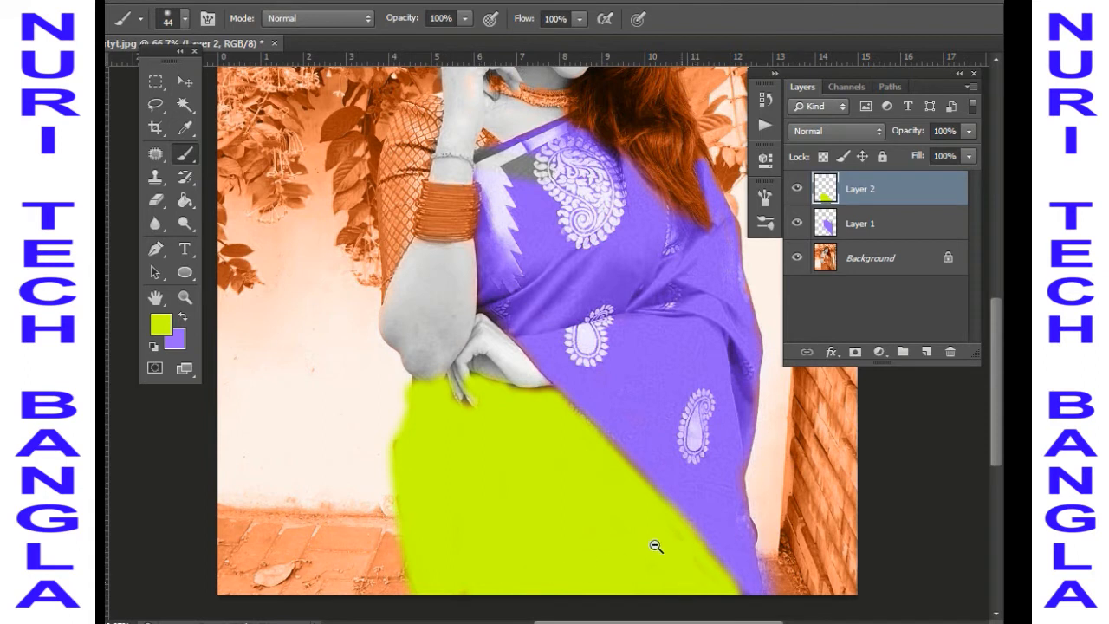
pyautogui.scroll(-1, 657, 545)
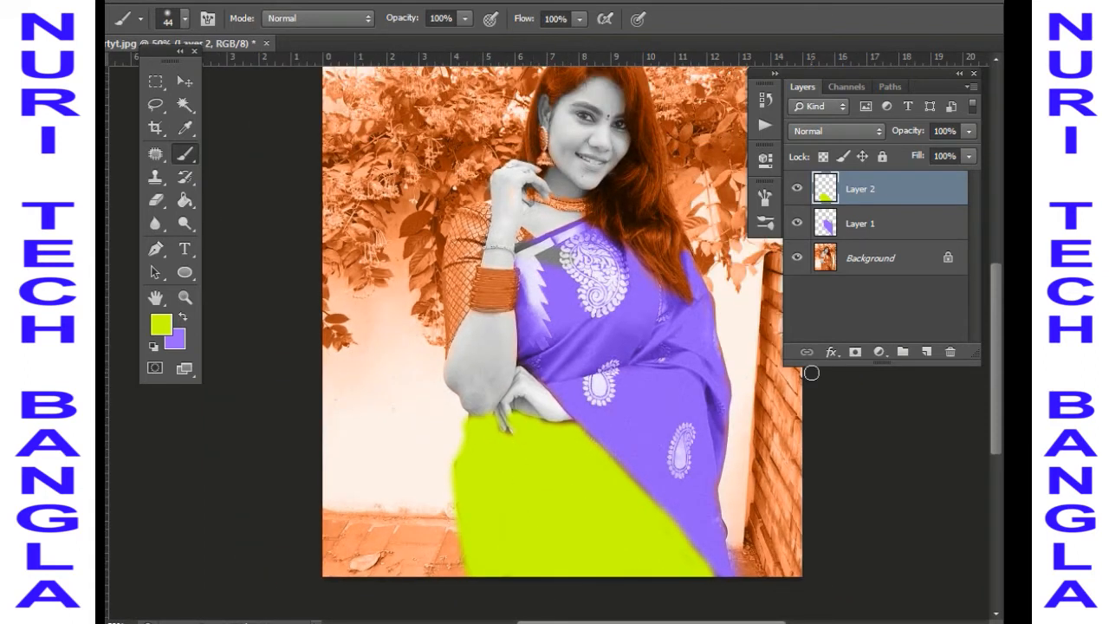
pyautogui.click(869, 130)
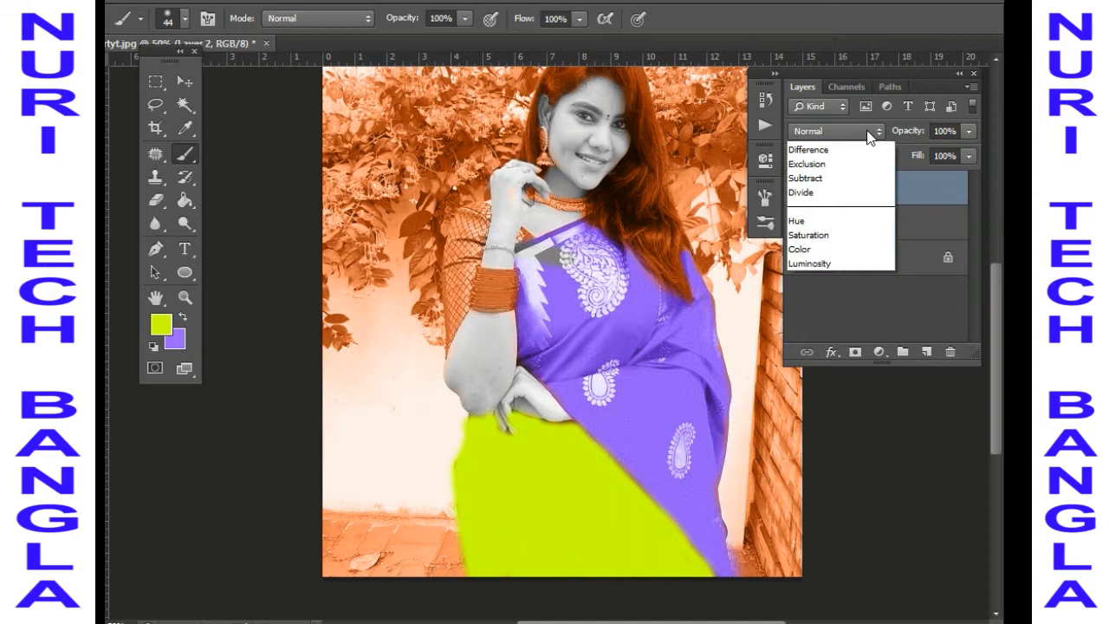
pyautogui.click(829, 549)
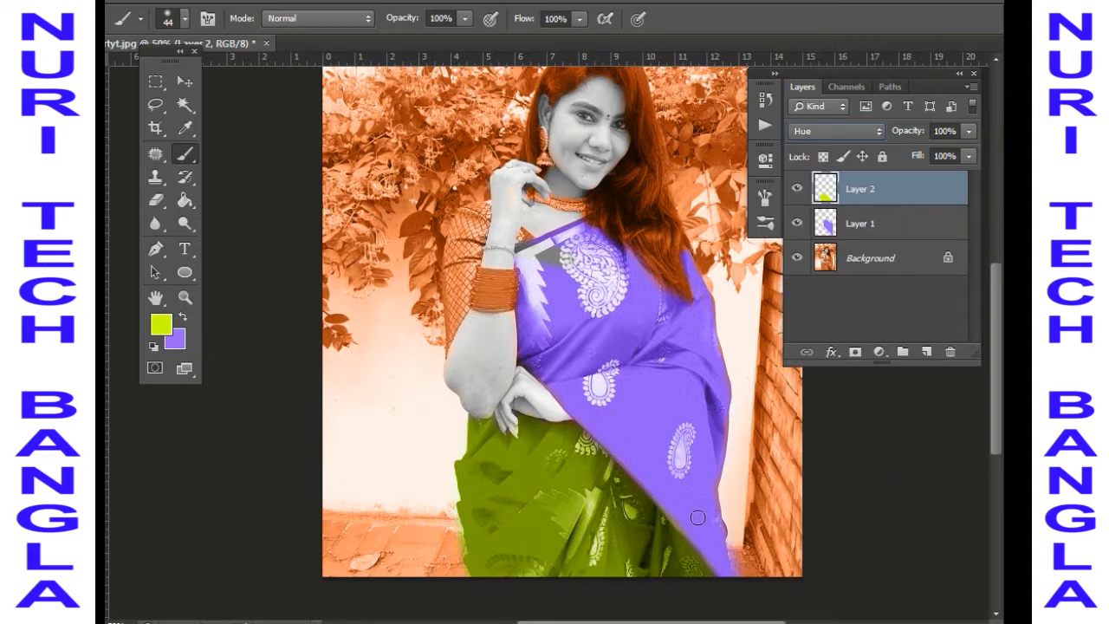
# Step: Try other blending modes on the yellow-green layer, including Soft Light, Overlay, Linear Dodge (Add), Pin Light and Luminosity, and return it to Hue
pyautogui.scroll(2, 596, 455)
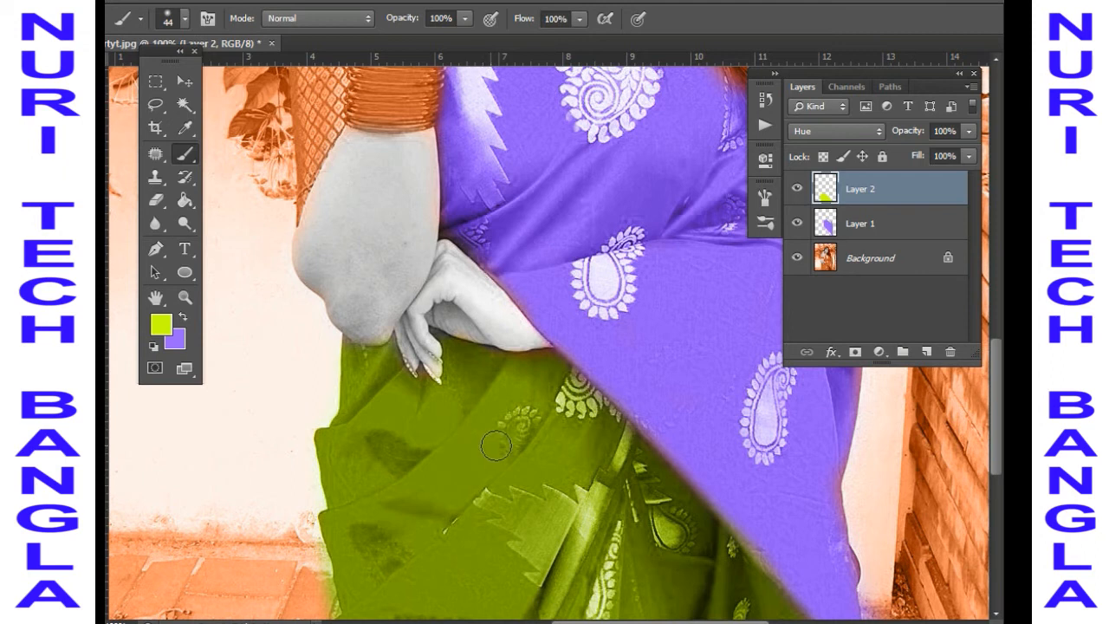
pyautogui.click(837, 131)
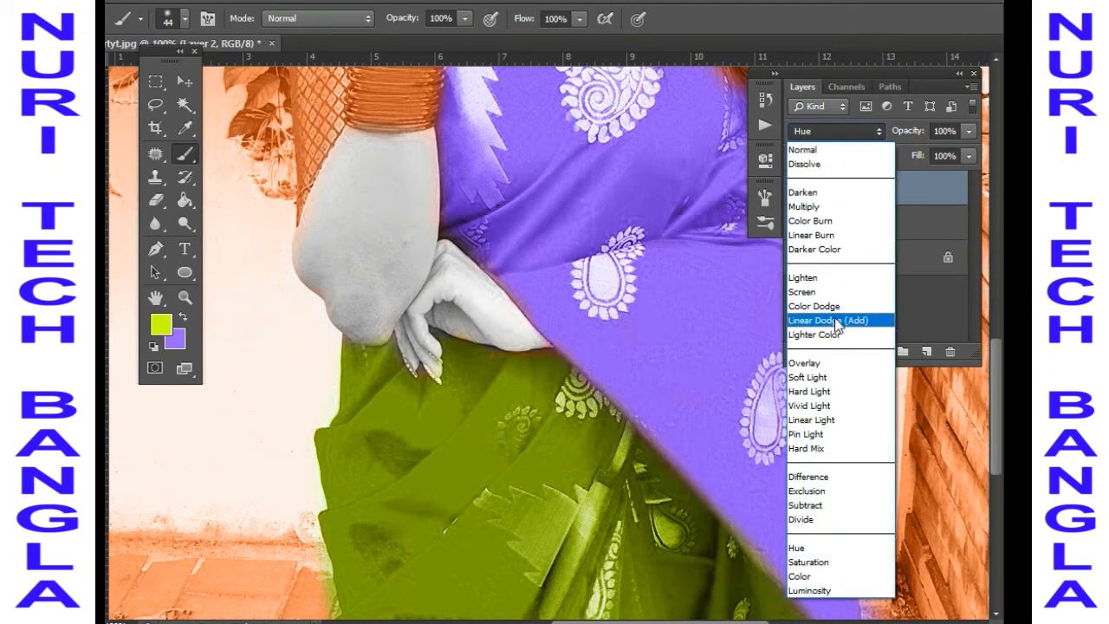
pyautogui.click(826, 379)
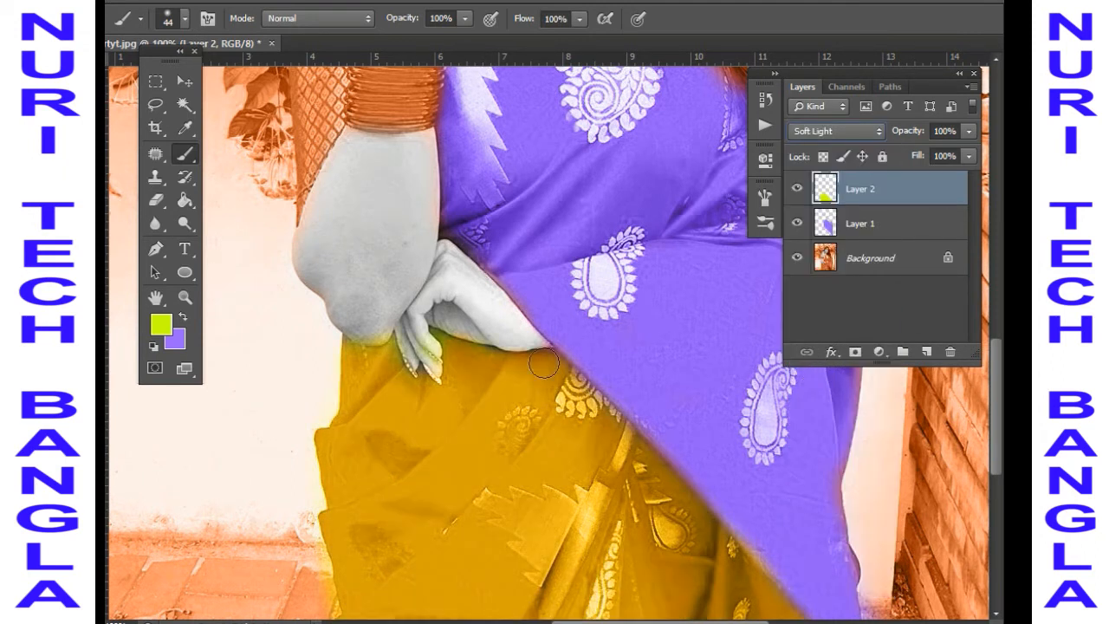
pyautogui.click(858, 133)
pyautogui.click(855, 132)
pyautogui.scroll(2, 852, 132)
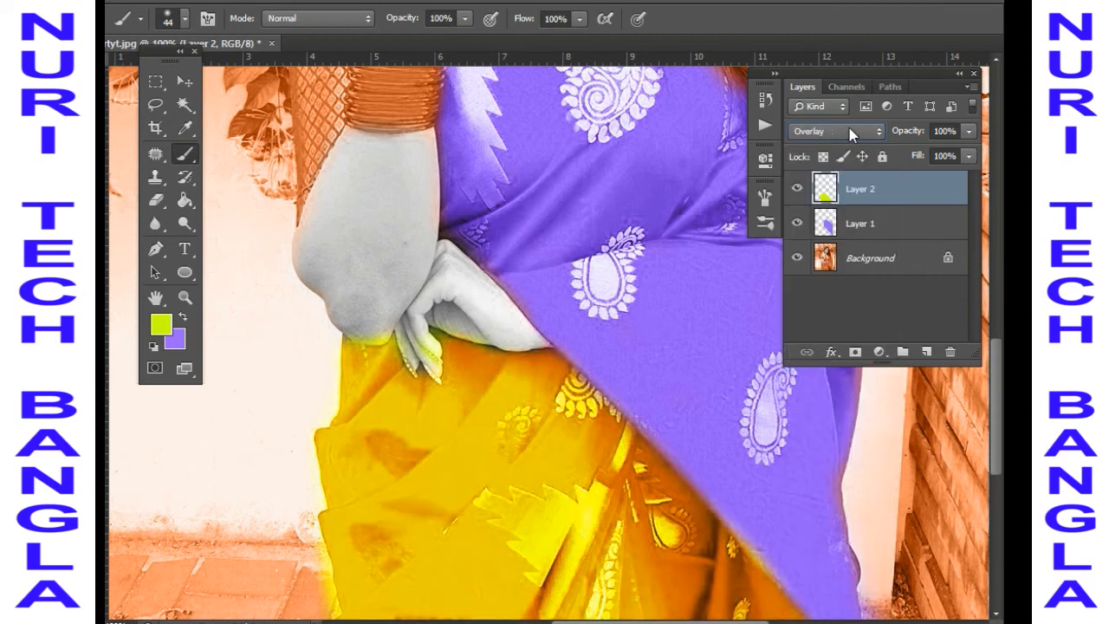
pyautogui.scroll(3, 850, 131)
pyautogui.scroll(-5, 850, 131)
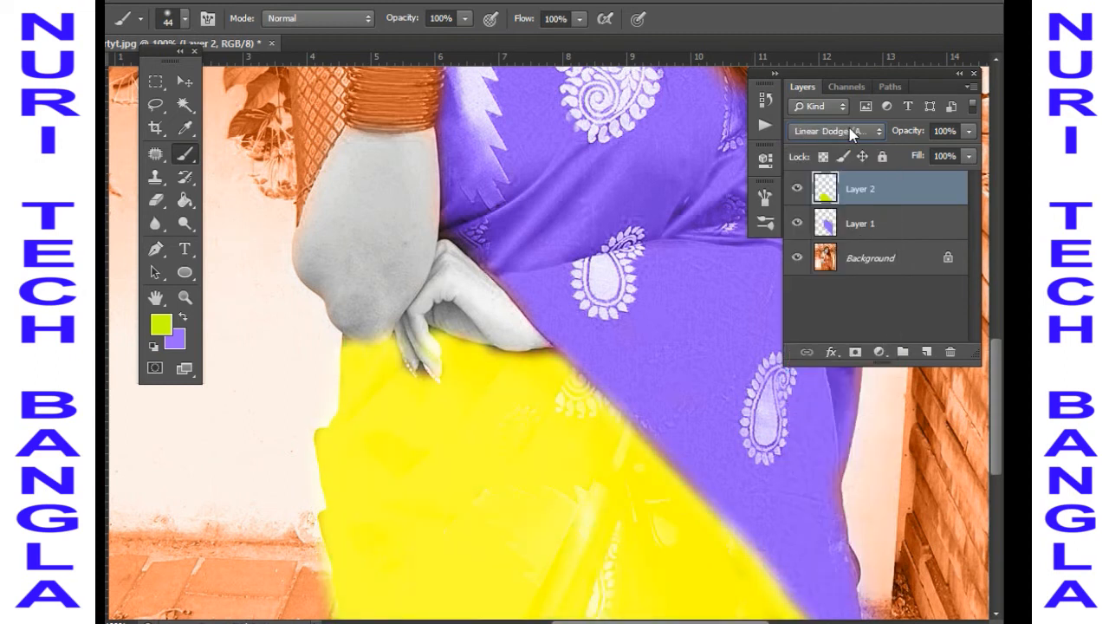
pyautogui.scroll(1, 850, 133)
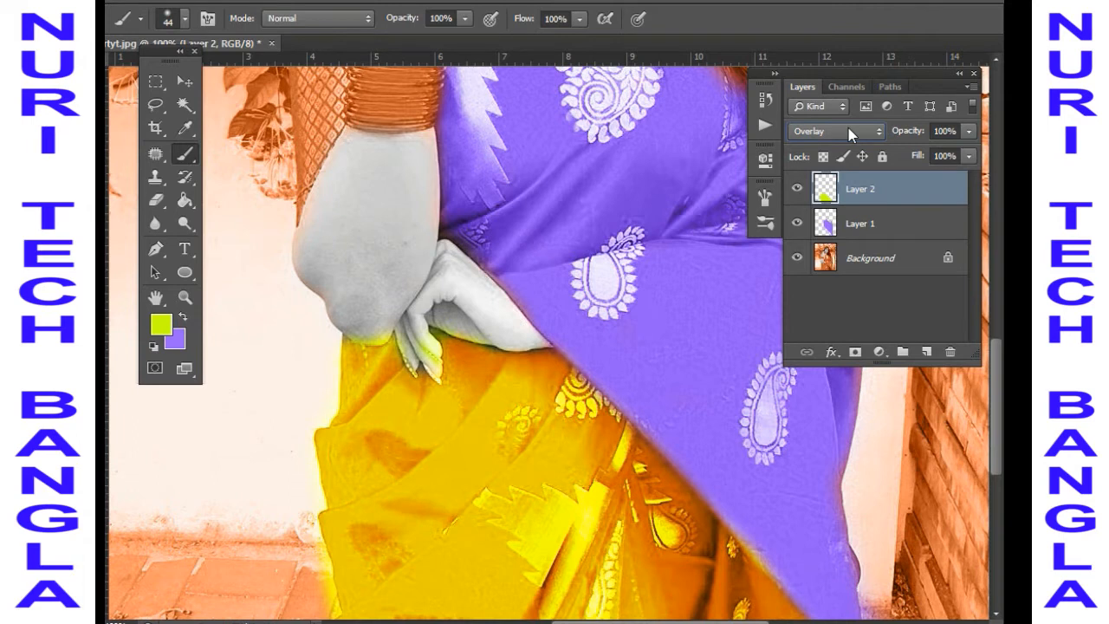
pyautogui.scroll(-7, 850, 132)
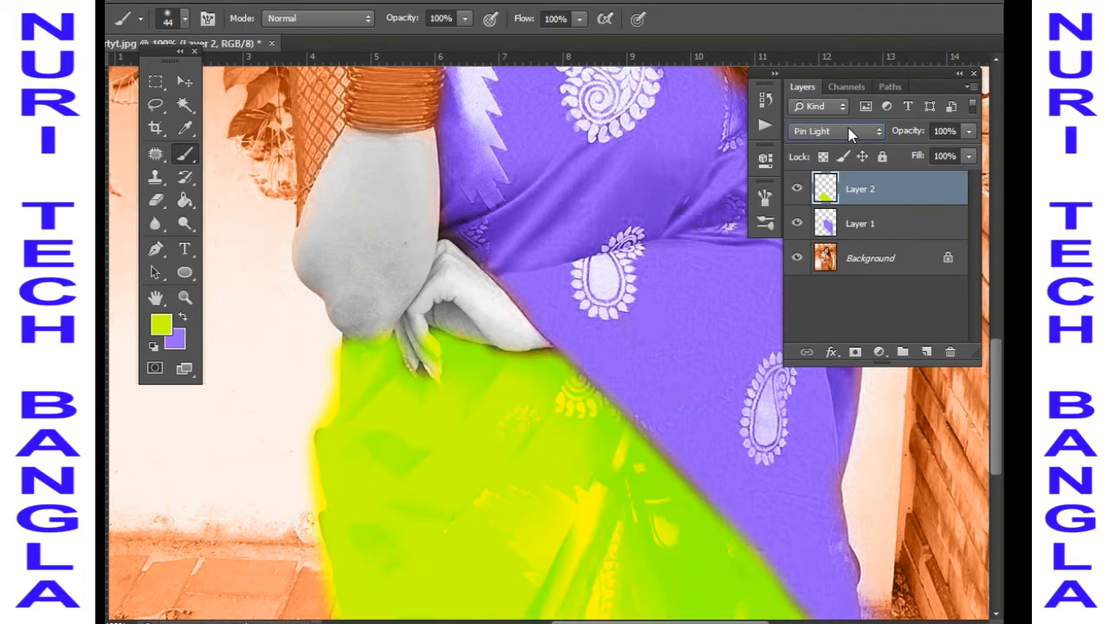
pyautogui.scroll(-2, 851, 132)
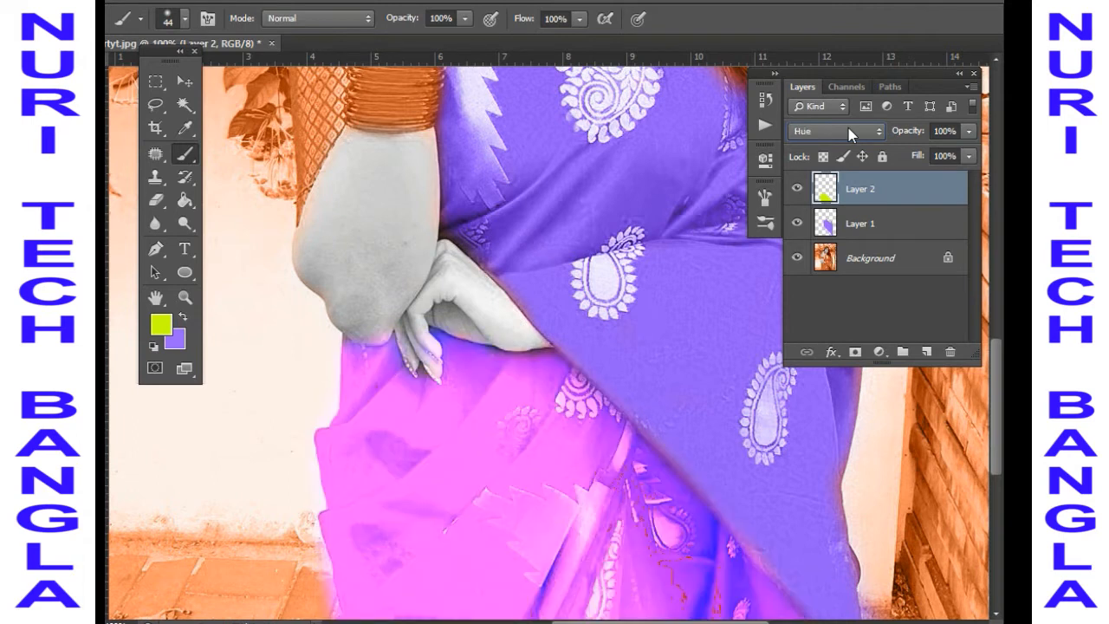
pyautogui.scroll(-4, 850, 132)
pyautogui.scroll(-1, 850, 135)
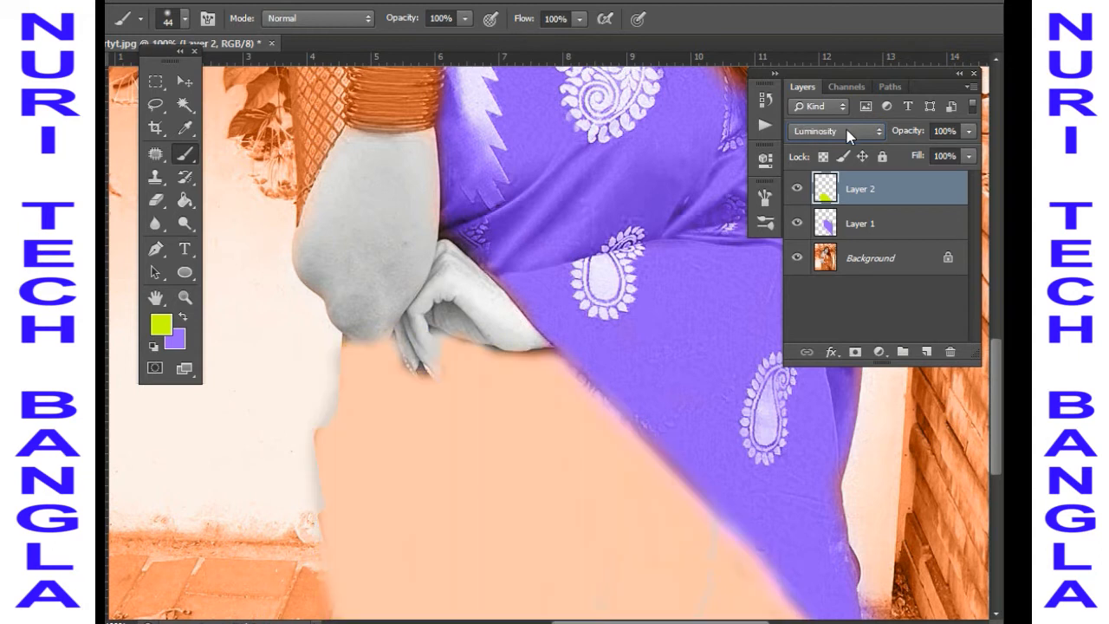
pyautogui.scroll(1, 851, 135)
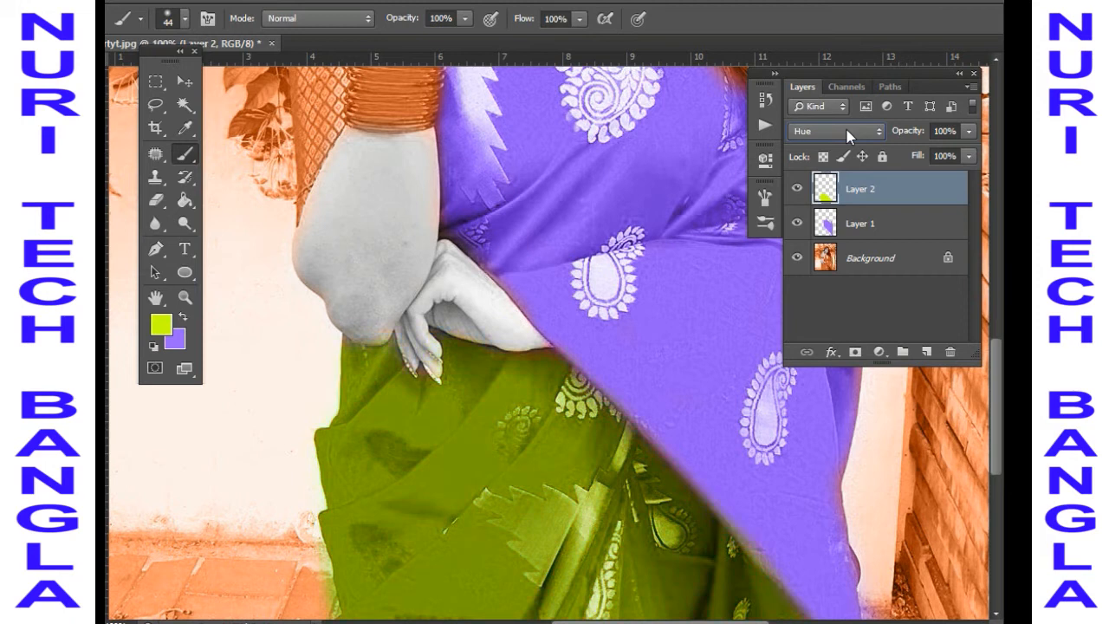
pyautogui.scroll(-1, 849, 134)
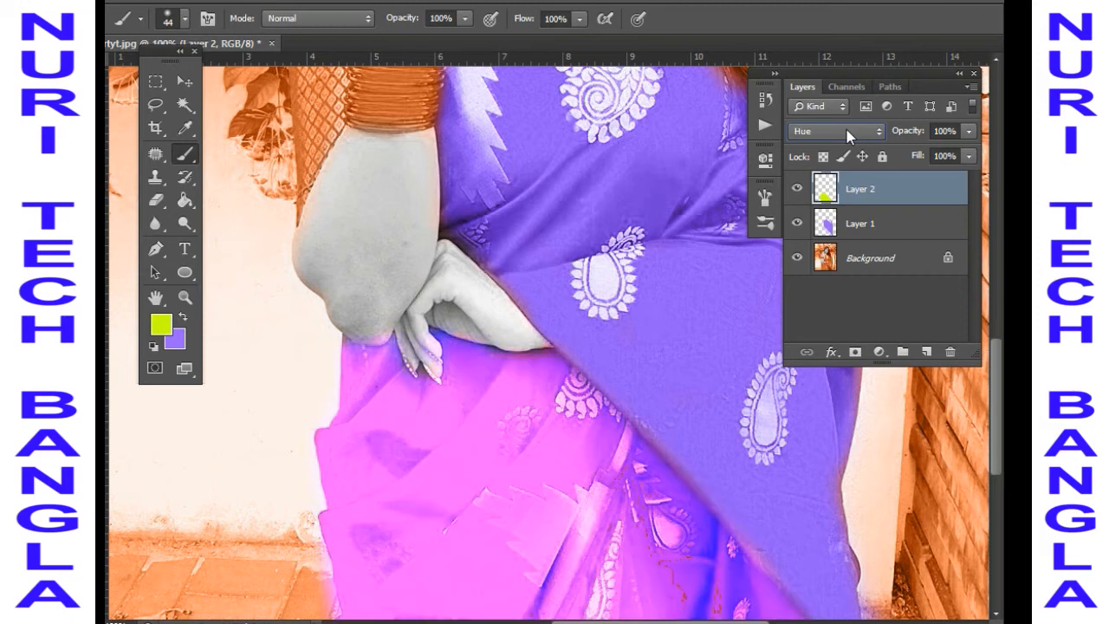
pyautogui.scroll(-1, 610, 371)
pyautogui.scroll(3, 602, 356)
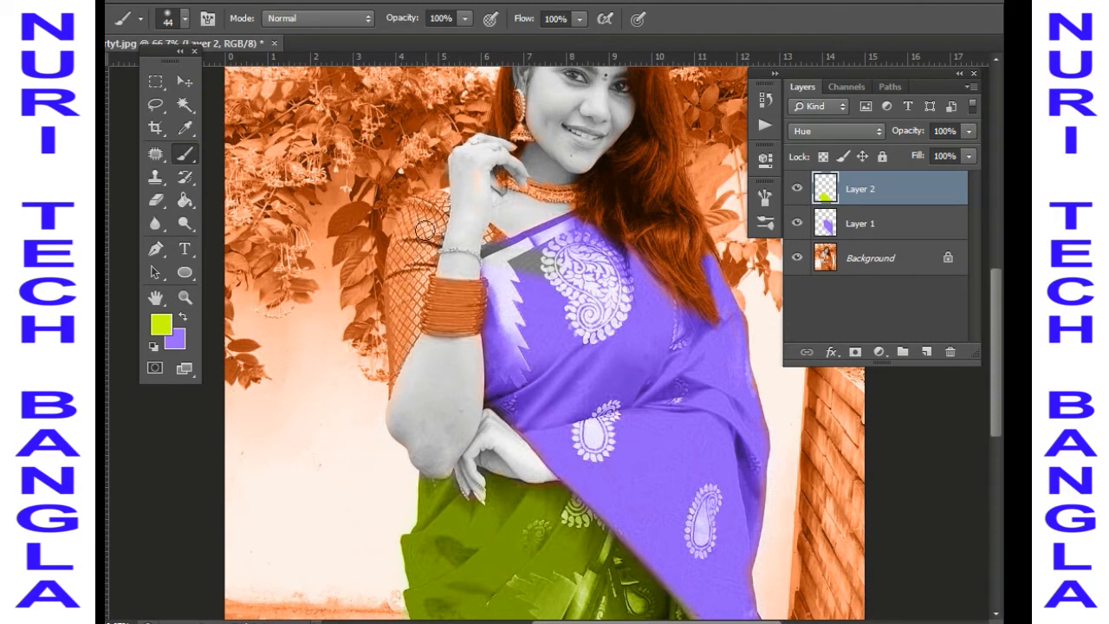
# Step: Flatten all layers into the background, move the toolbox aside and bring the portrait back into view
pyautogui.scroll(3, 615, 260)
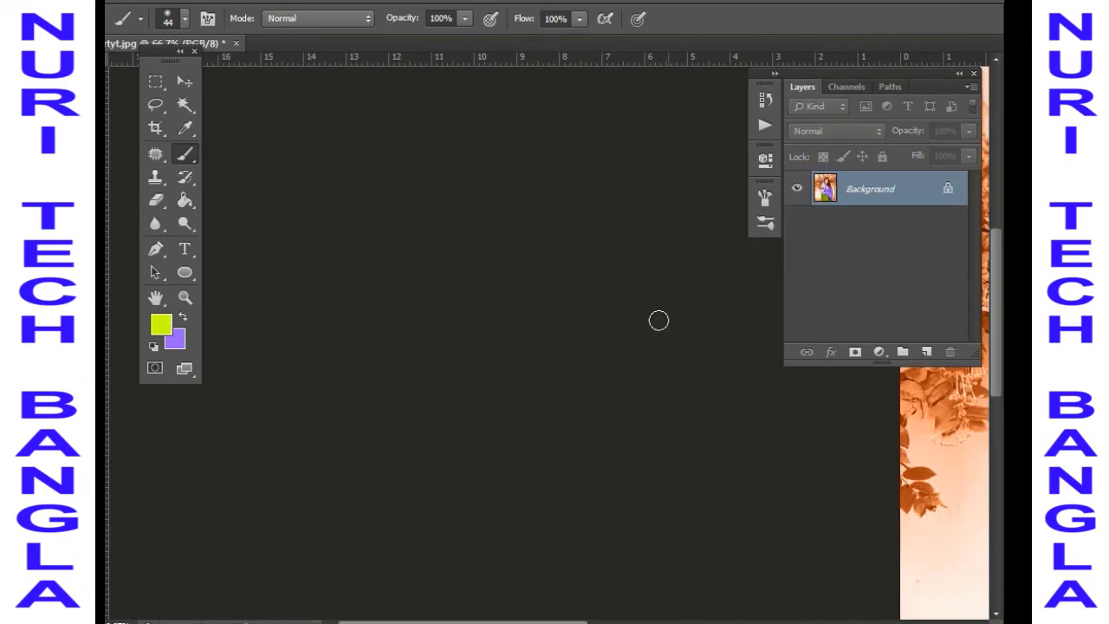
pyautogui.scroll(4, 431, 238)
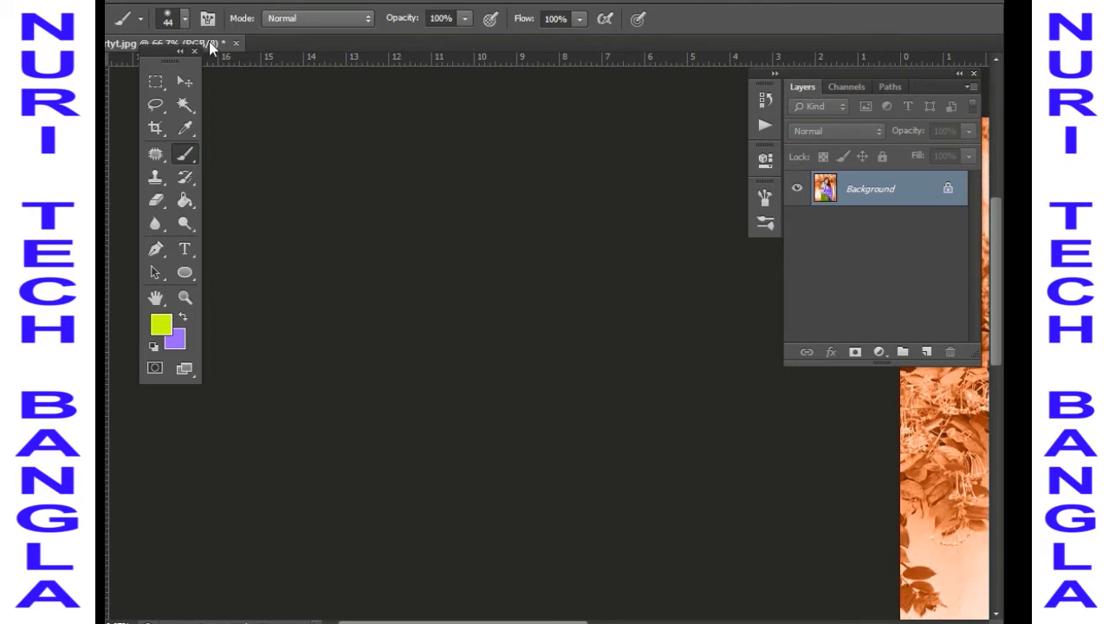
pyautogui.moveTo(161, 59); pyautogui.dragTo(127, 59)
pyautogui.scroll(-1, 537, 324)
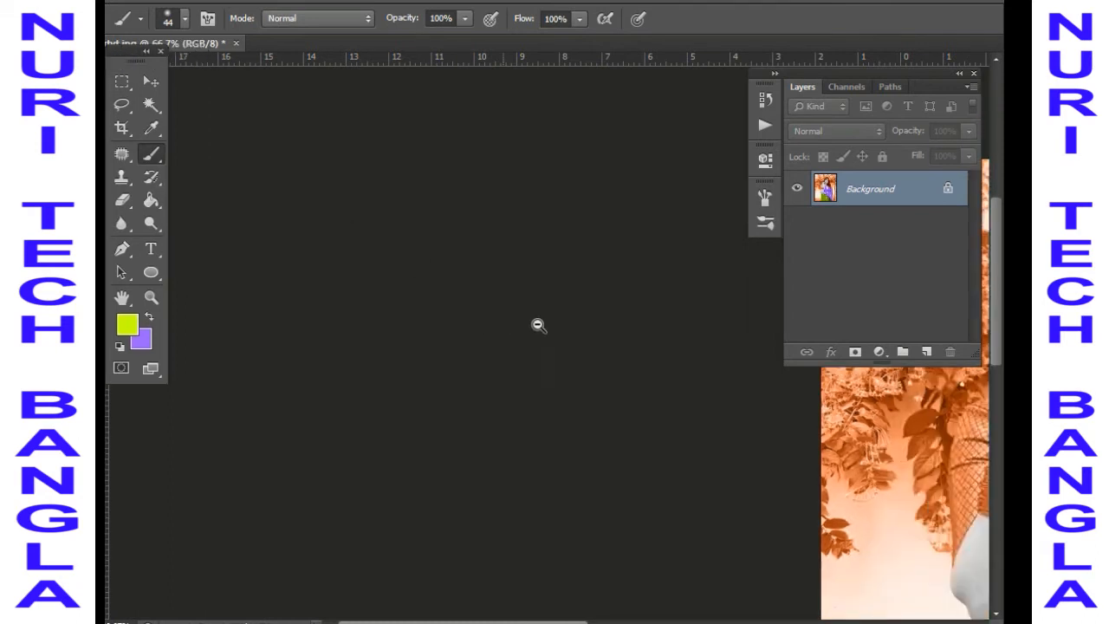
pyautogui.scroll(-1, 550, 324)
pyautogui.scroll(3, 549, 324)
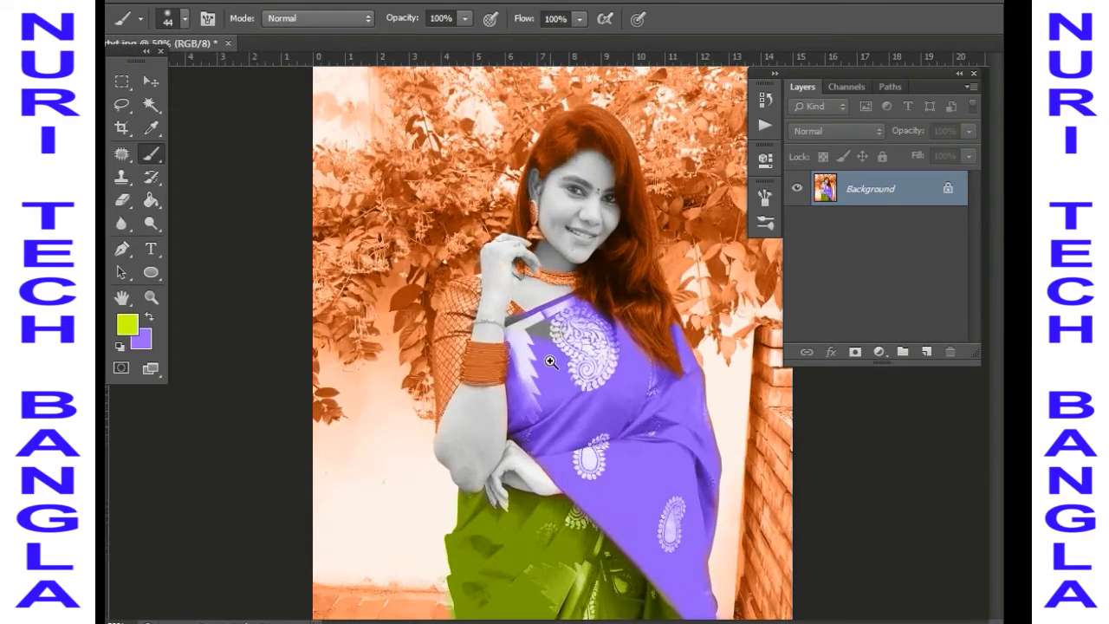
pyautogui.scroll(1, 558, 309)
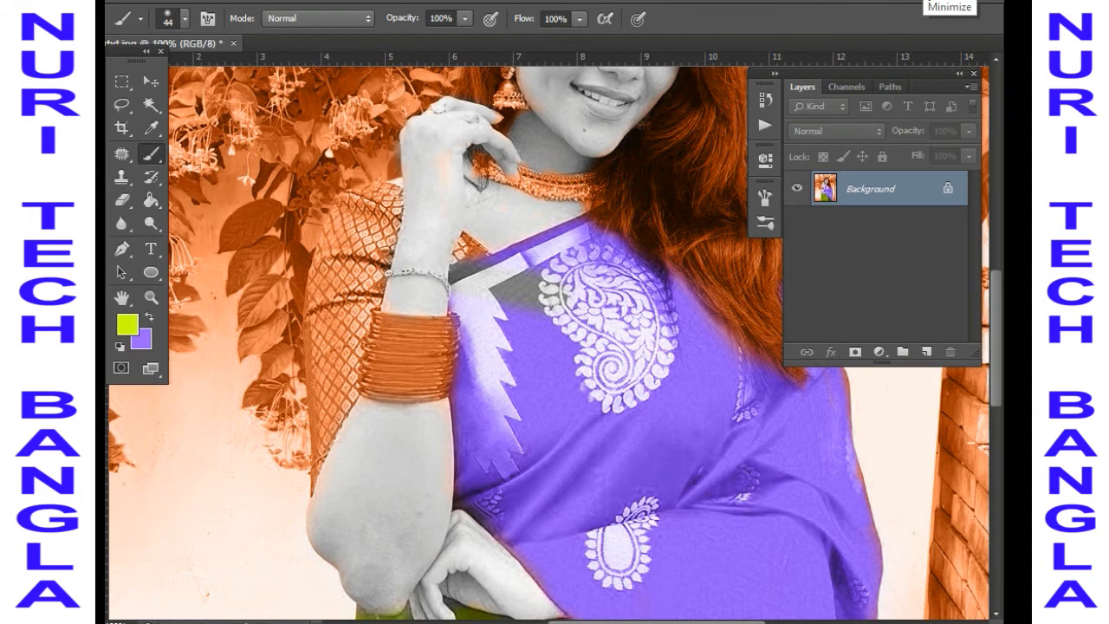
# Step: Open the reference photo Porimoni_in_Dhaka_(7)_(cropped).jpg from the Desktop
pyautogui.click(940, 3)
pyautogui.moveTo(550, 283); pyautogui.dragTo(882, 34)
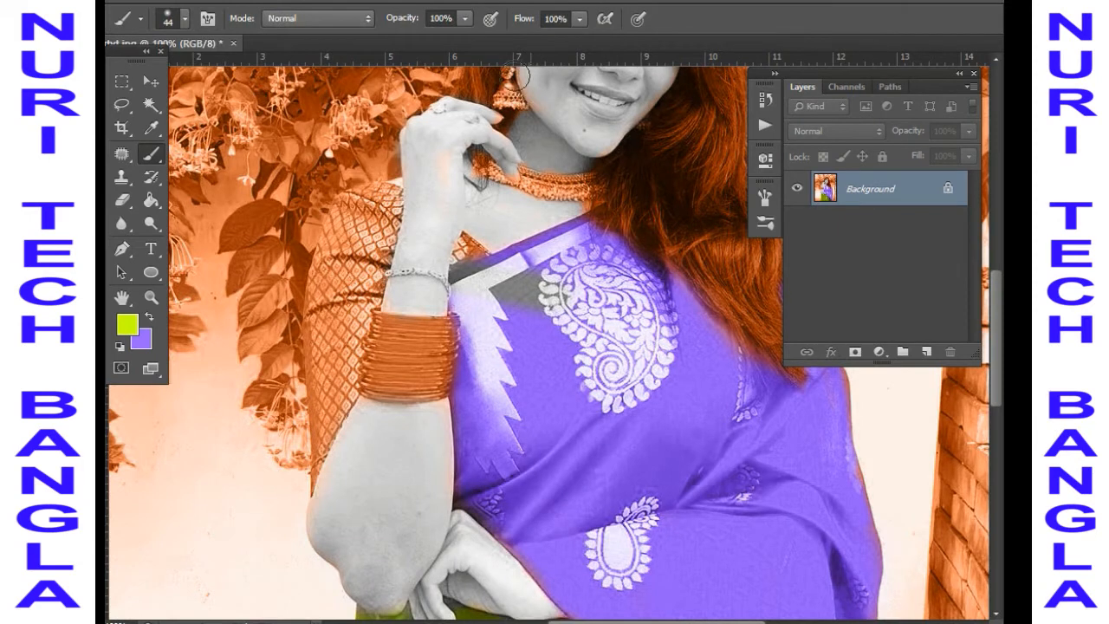
pyautogui.rightClick(330, 41)
pyautogui.click(407, 142)
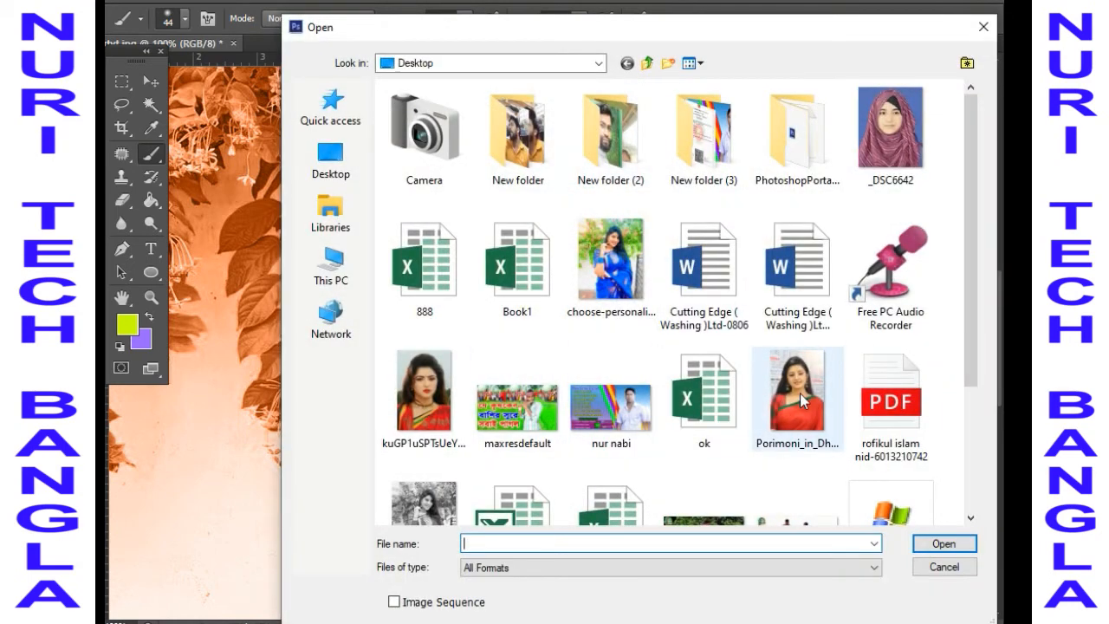
pyautogui.doubleClick(800, 392)
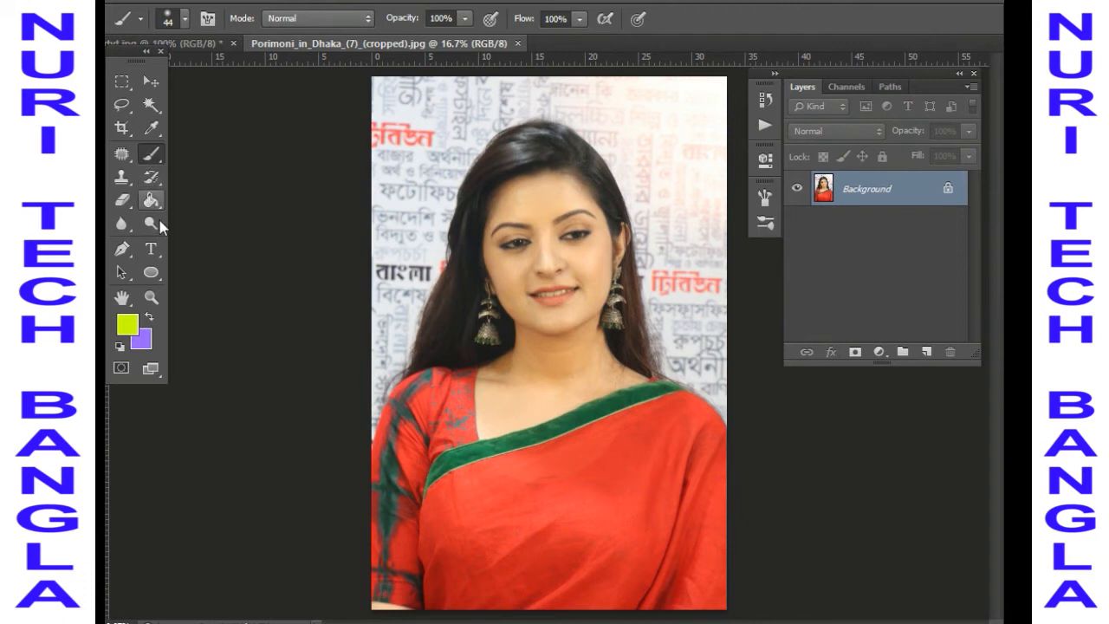
# Step: Sample the peach skin tone from the cheek in the reference photo as foreground and background colours, and return to the saree portrait
pyautogui.click(150, 127)
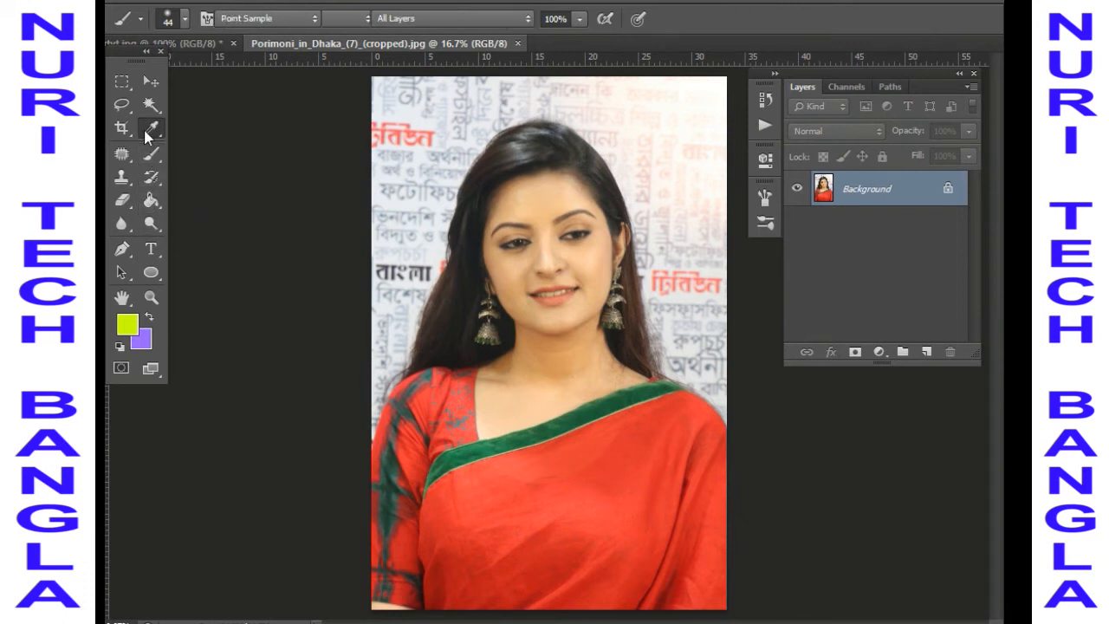
pyautogui.keyDown('alt'); pyautogui.click(598, 277); pyautogui.keyUp('alt')
pyautogui.keyDown('alt'); pyautogui.click(592, 268); pyautogui.keyUp('alt')
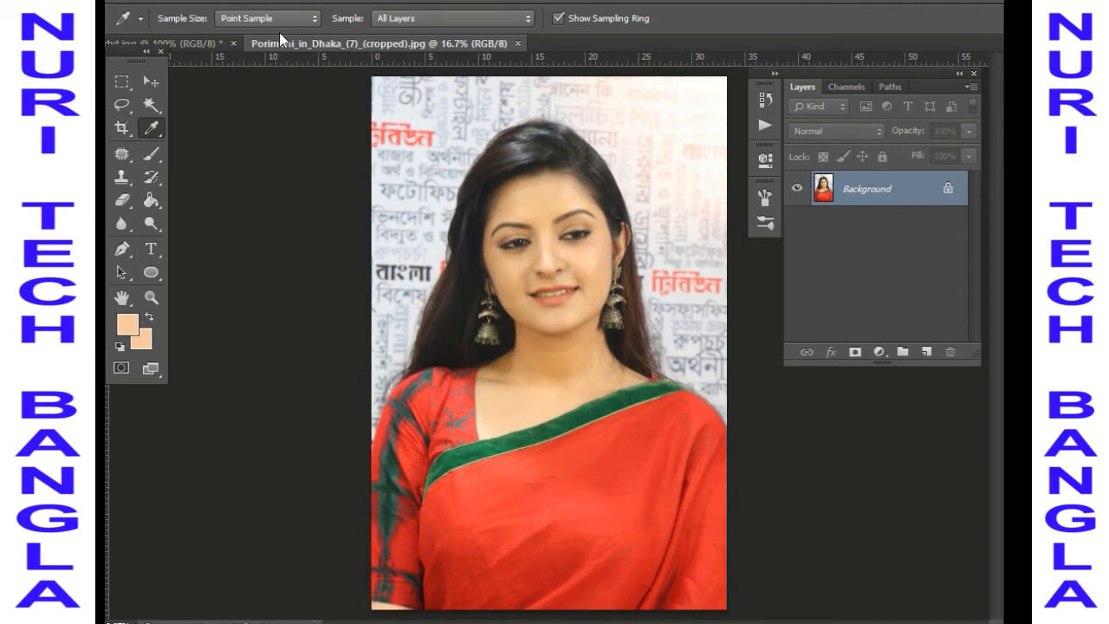
pyautogui.click(179, 43)
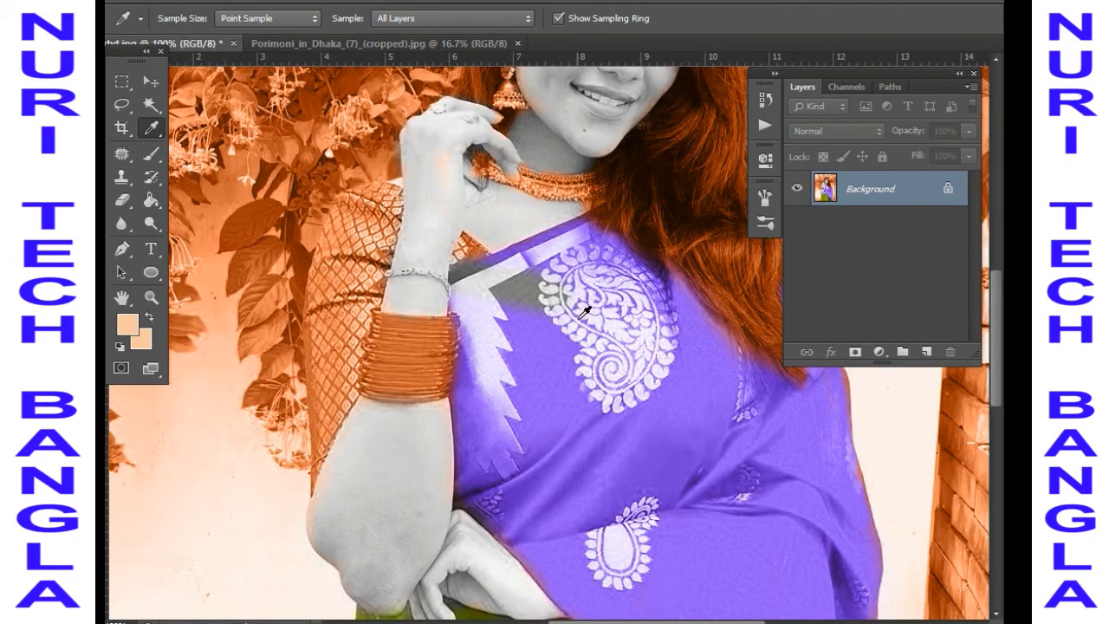
# Step: Add an empty layer above the background and paint the lower arm and folded hand peach with the 44 px brush
pyautogui.click(926, 352)
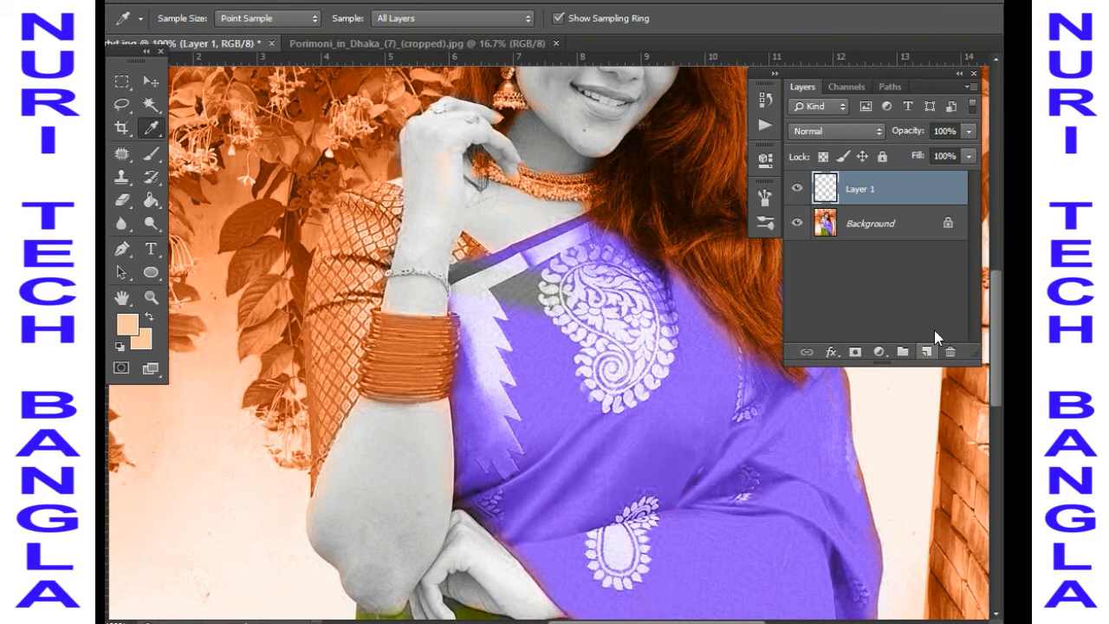
pyautogui.click(151, 153)
pyautogui.moveTo(424, 439)
pyautogui.mouseDown()
pyautogui.moveTo(431, 481)
pyautogui.moveTo(404, 566)
pyautogui.moveTo(426, 552)
pyautogui.moveTo(384, 596)
pyautogui.moveTo(306, 535)
pyautogui.moveTo(333, 531)
pyautogui.moveTo(333, 490)
pyautogui.moveTo(362, 422)
pyautogui.moveTo(385, 493)
pyautogui.moveTo(401, 473)
pyautogui.moveTo(381, 564)
pyautogui.mouseUp()
pyautogui.press('space')
pyautogui.moveTo(538, 556); pyautogui.dragTo(521, 469)
pyautogui.moveTo(437, 478)
pyautogui.mouseDown()
pyautogui.moveTo(414, 527)
pyautogui.moveTo(422, 540)
pyautogui.moveTo(405, 509)
pyautogui.moveTo(449, 471)
pyautogui.moveTo(433, 441)
pyautogui.moveTo(447, 436)
pyautogui.moveTo(518, 516)
pyautogui.moveTo(471, 507)
pyautogui.moveTo(458, 490)
pyautogui.moveTo(440, 498)
pyautogui.moveTo(531, 526)
pyautogui.mouseUp()
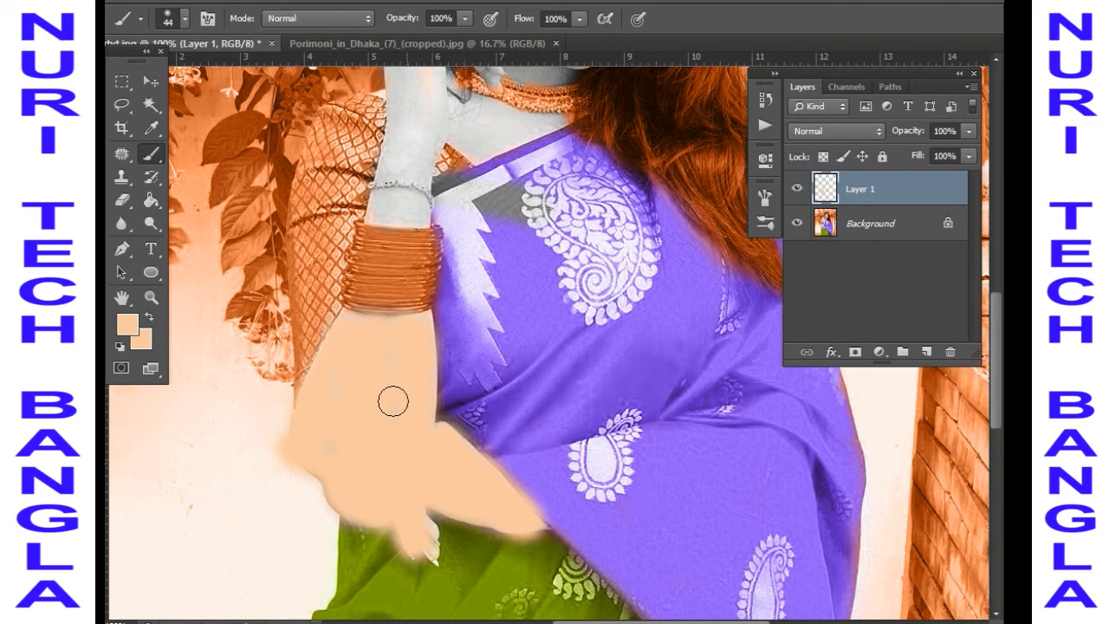
# Step: Paint the raised forearm and hand, neck and face peach on the same skin layer
pyautogui.press('space')
pyautogui.moveTo(415, 251)
pyautogui.mouseDown()
pyautogui.moveTo(398, 416)
pyautogui.moveTo(392, 427)
pyautogui.moveTo(358, 422)
pyautogui.moveTo(384, 404)
pyautogui.moveTo(372, 354)
pyautogui.moveTo(379, 257)
pyautogui.moveTo(434, 251)
pyautogui.moveTo(436, 240)
pyautogui.moveTo(451, 280)
pyautogui.moveTo(426, 292)
pyautogui.moveTo(456, 356)
pyautogui.moveTo(460, 322)
pyautogui.moveTo(523, 334)
pyautogui.moveTo(473, 356)
pyautogui.mouseUp()
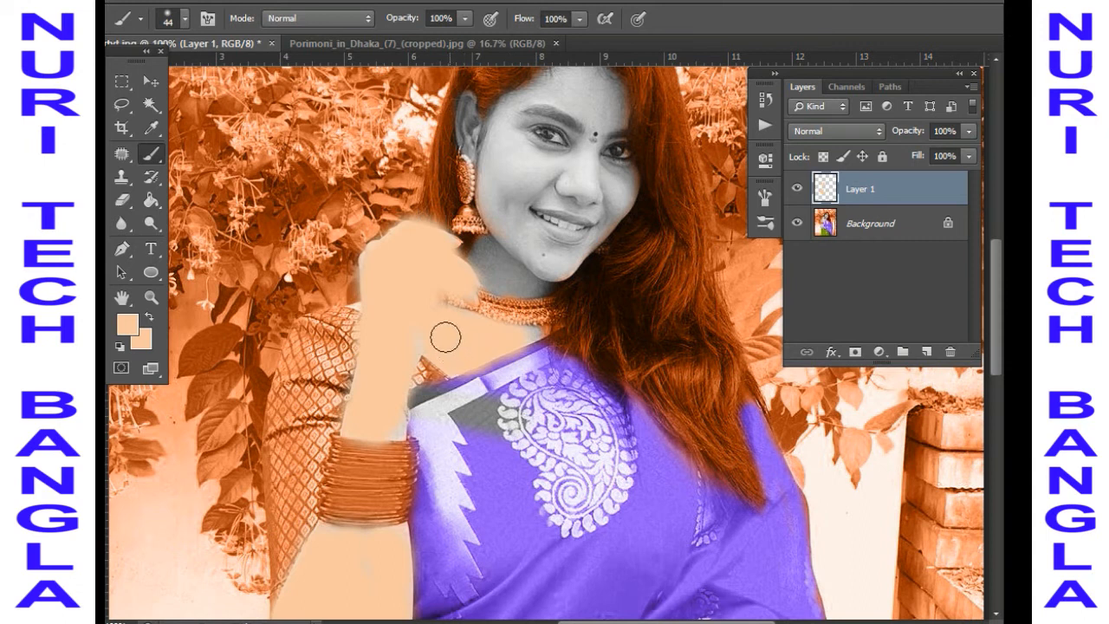
pyautogui.moveTo(486, 251)
pyautogui.mouseDown()
pyautogui.moveTo(514, 283)
pyautogui.moveTo(554, 237)
pyautogui.moveTo(527, 302)
pyautogui.moveTo(517, 310)
pyautogui.moveTo(502, 229)
pyautogui.moveTo(494, 305)
pyautogui.moveTo(484, 232)
pyautogui.moveTo(466, 279)
pyautogui.moveTo(463, 234)
pyautogui.moveTo(487, 178)
pyautogui.moveTo(478, 219)
pyautogui.moveTo(547, 142)
pyautogui.moveTo(534, 143)
pyautogui.moveTo(538, 192)
pyautogui.moveTo(572, 186)
pyautogui.moveTo(569, 152)
pyautogui.moveTo(585, 177)
pyautogui.moveTo(590, 246)
pyautogui.moveTo(566, 277)
pyautogui.moveTo(585, 265)
pyautogui.moveTo(582, 279)
pyautogui.moveTo(554, 301)
pyautogui.moveTo(551, 247)
pyautogui.moveTo(516, 199)
pyautogui.moveTo(523, 189)
pyautogui.moveTo(512, 256)
pyautogui.moveTo(542, 323)
pyautogui.moveTo(488, 328)
pyautogui.moveTo(539, 251)
pyautogui.moveTo(475, 184)
pyautogui.moveTo(450, 203)
pyautogui.moveTo(444, 175)
pyautogui.moveTo(459, 244)
pyautogui.mouseUp()
pyautogui.scroll(3, 539, 268)
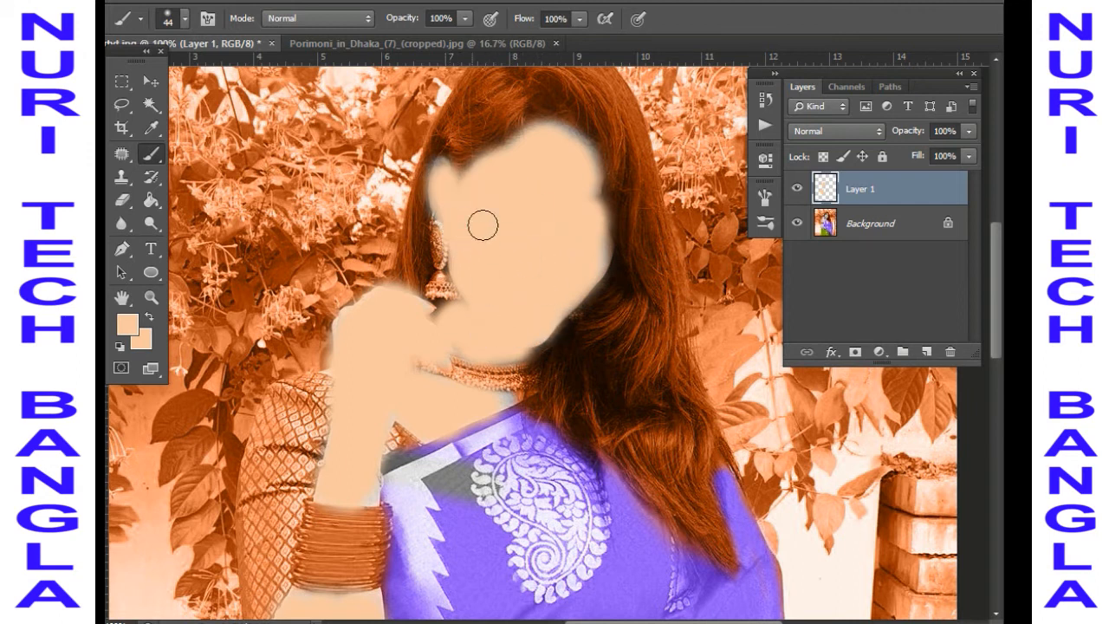
# Step: Reduce the brush size to 24 px and touch up the peach paint around the ear
pyautogui.rightClick(483, 226)
pyautogui.click(529, 257)
pyautogui.moveTo(448, 174)
pyautogui.mouseDown()
pyautogui.moveTo(443, 164)
pyautogui.moveTo(462, 202)
pyautogui.mouseUp()
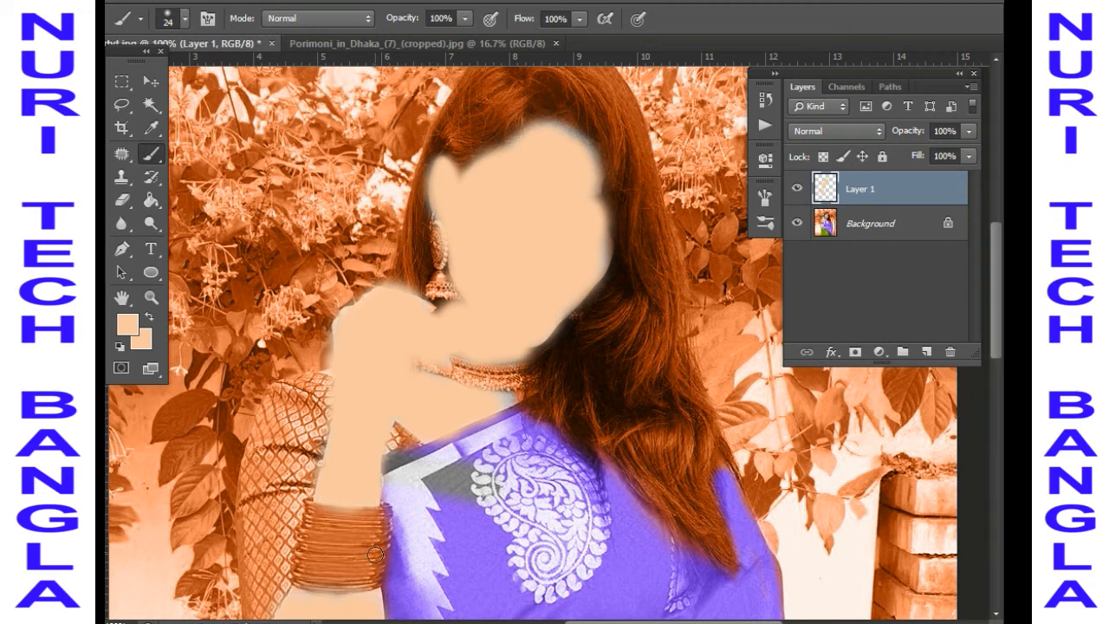
# Step: Try the Hue and Soft Light blend modes on the peach skin layer
pyautogui.hotkey('ctrl', '-')
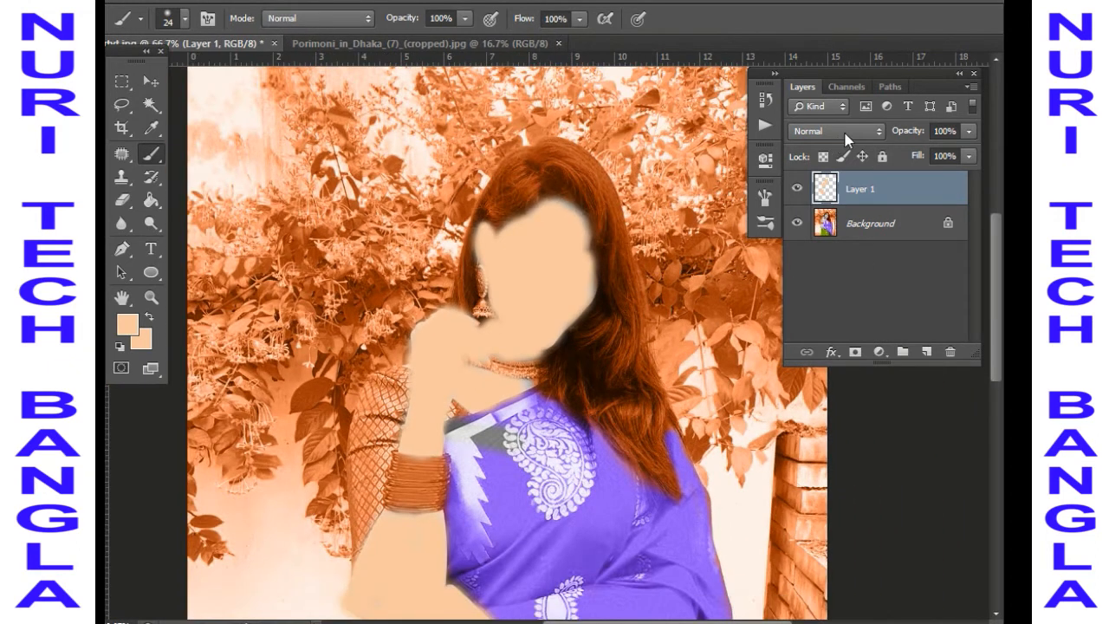
pyautogui.click(845, 132)
pyautogui.click(807, 544)
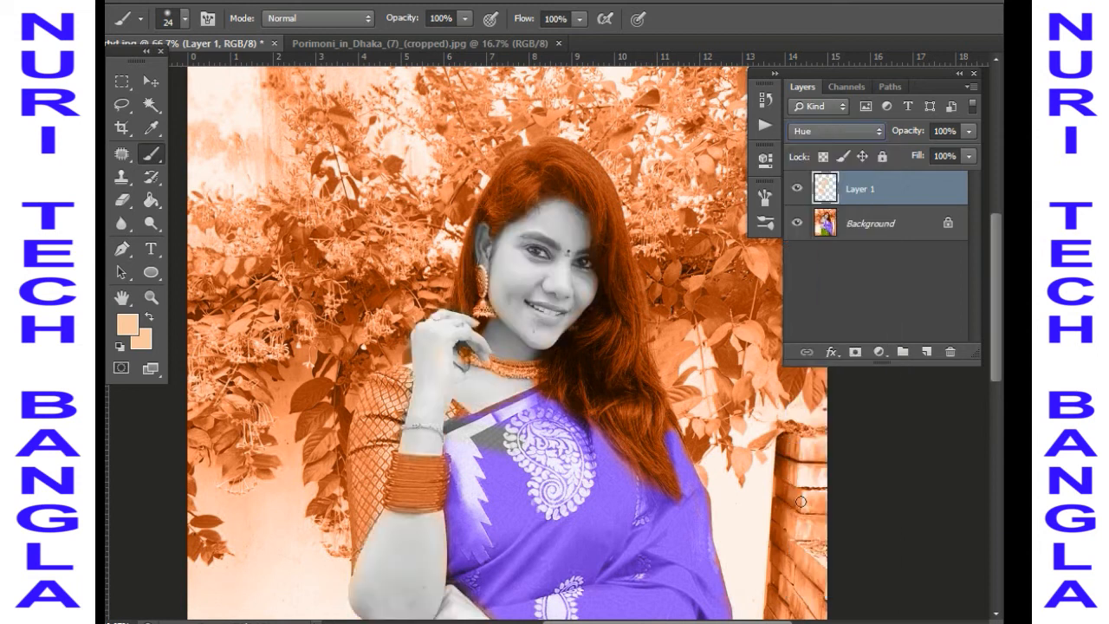
pyautogui.click(838, 132)
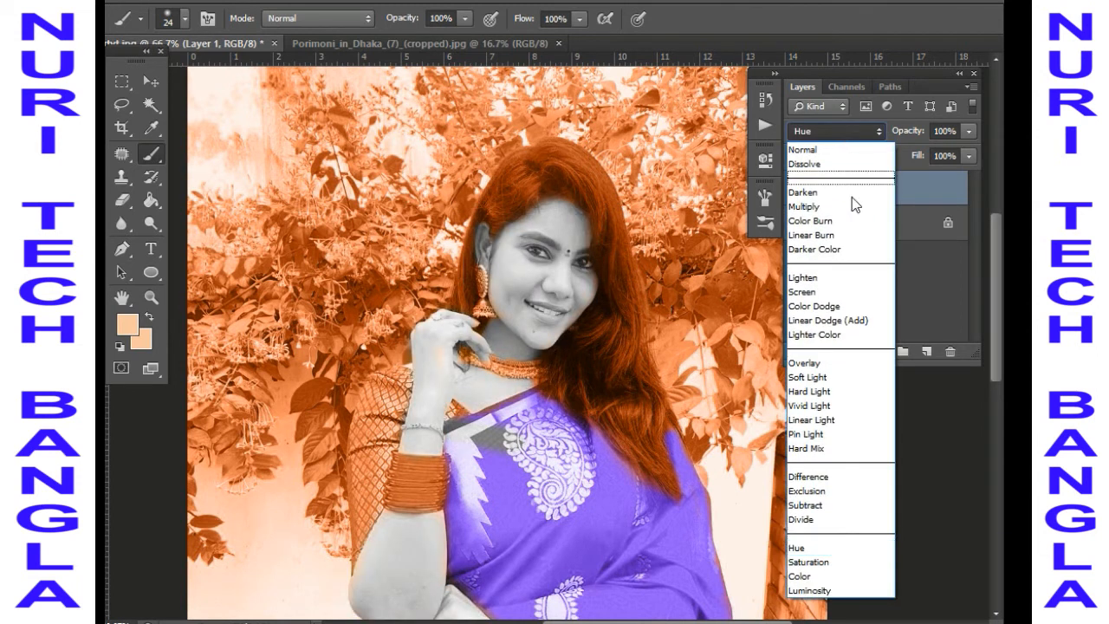
pyautogui.click(825, 377)
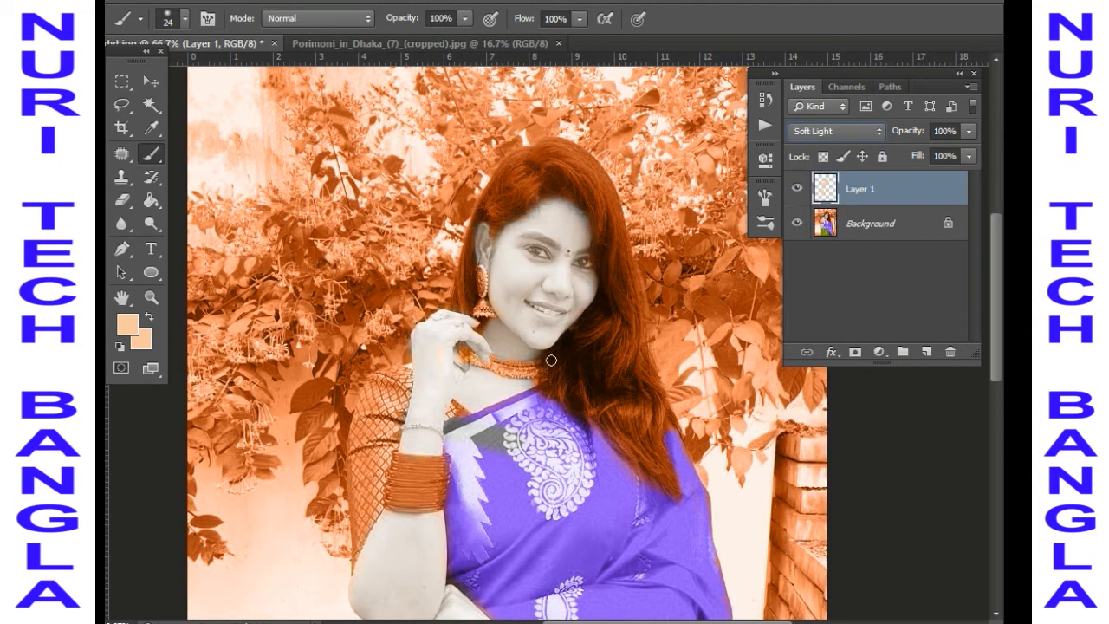
pyautogui.click(853, 131)
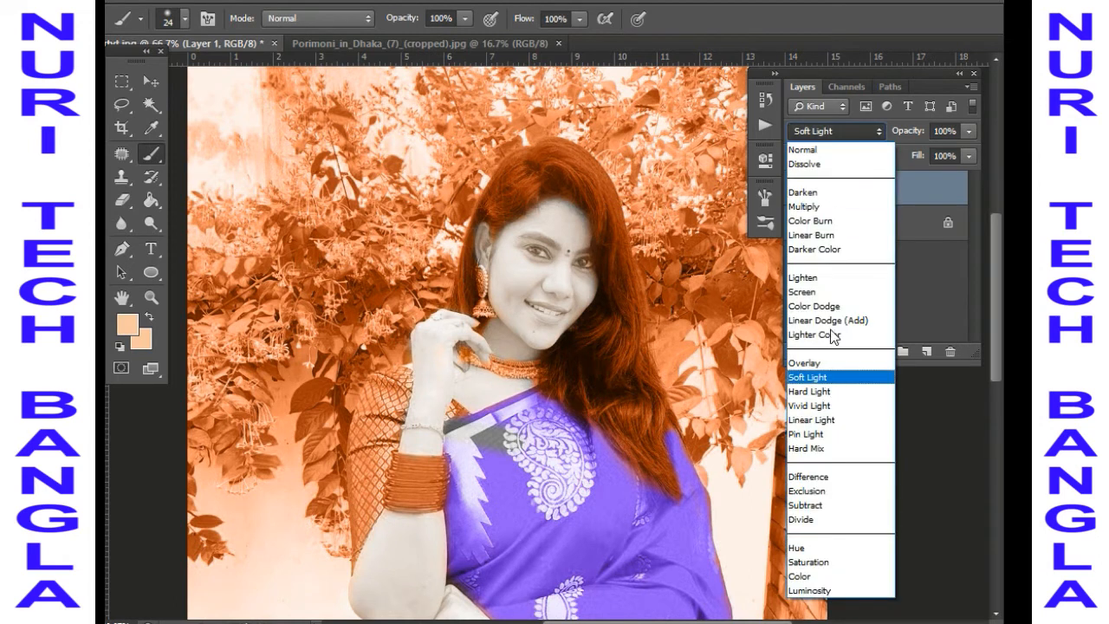
pyautogui.click(847, 149)
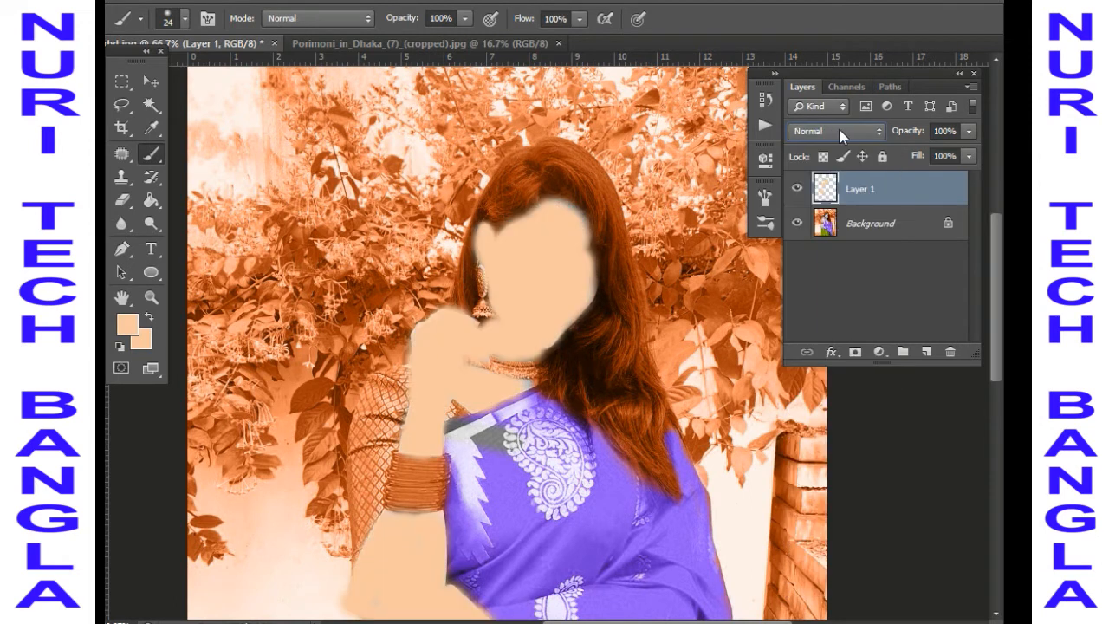
# Step: Cycle through the blend modes for the peach skin layer and settle on Color
pyautogui.scroll(-1, 841, 136)
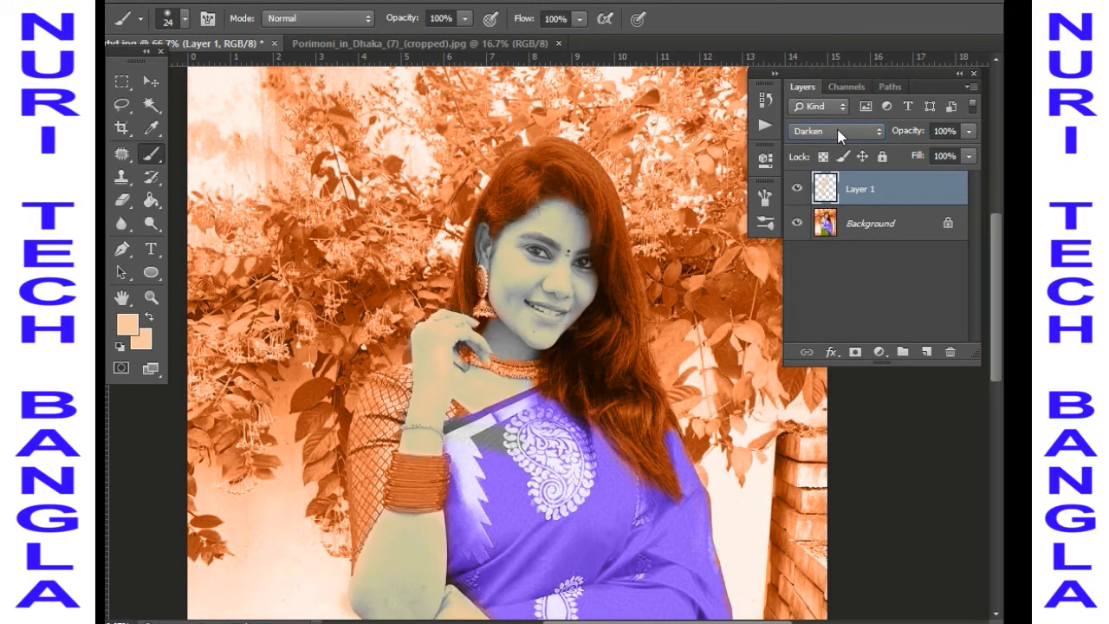
pyautogui.scroll(-1, 839, 137)
pyautogui.scroll(-1, 839, 136)
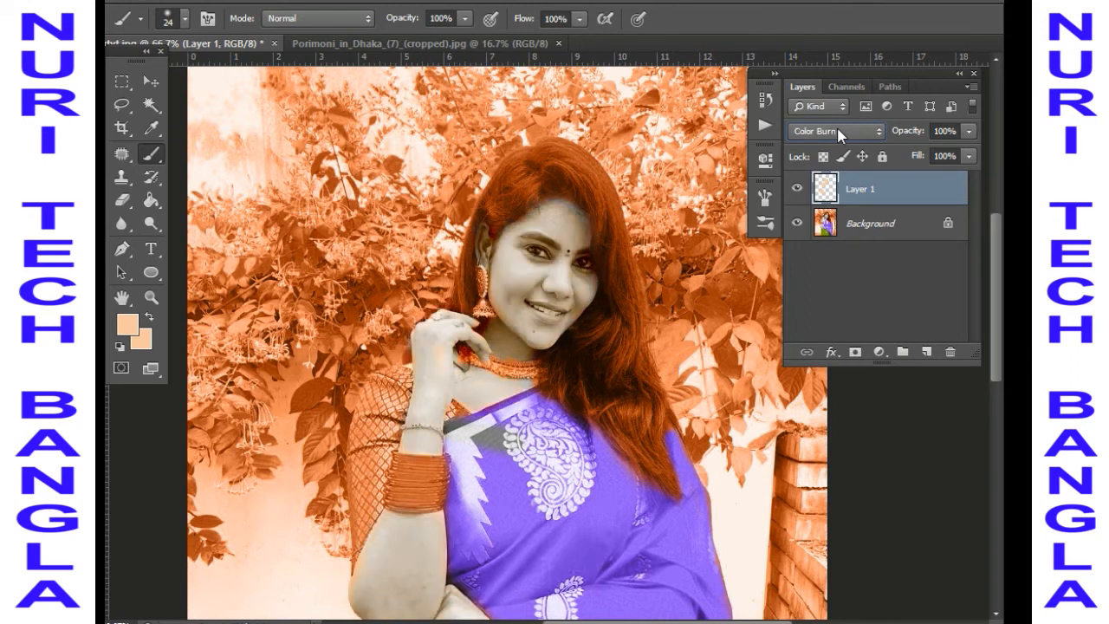
pyautogui.scroll(-5, 839, 136)
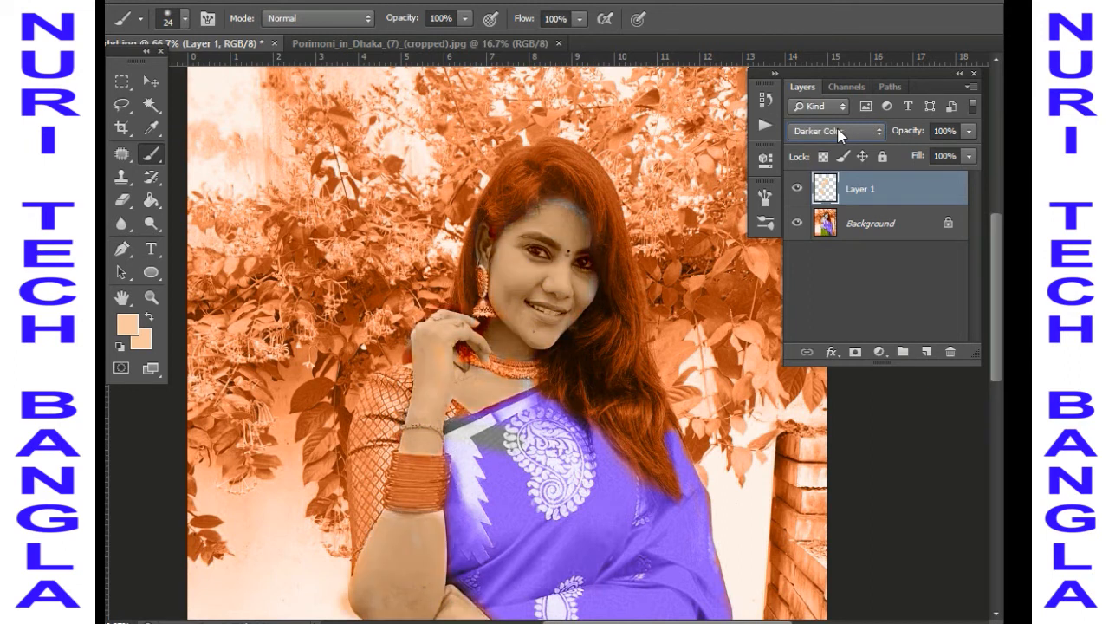
pyautogui.scroll(-4, 839, 136)
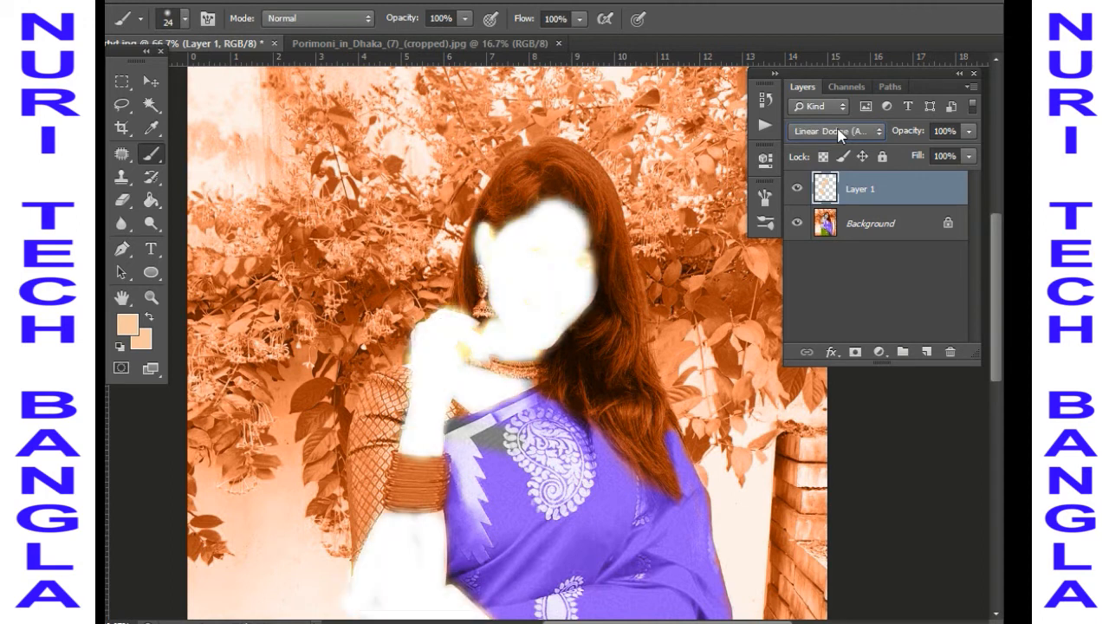
pyautogui.scroll(-5, 839, 136)
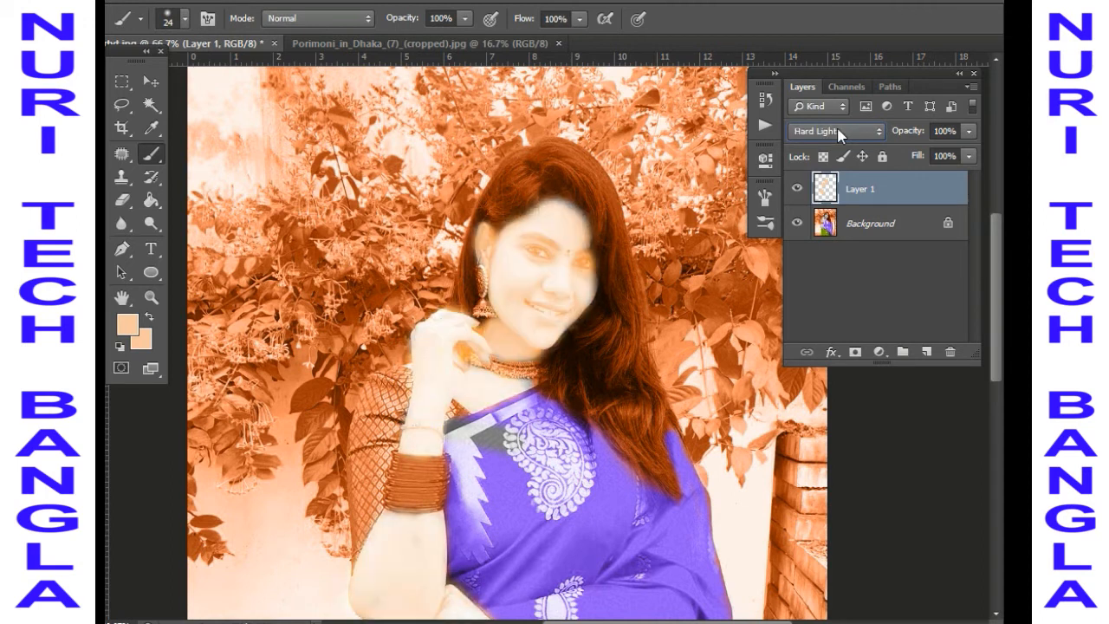
pyautogui.scroll(-6, 839, 136)
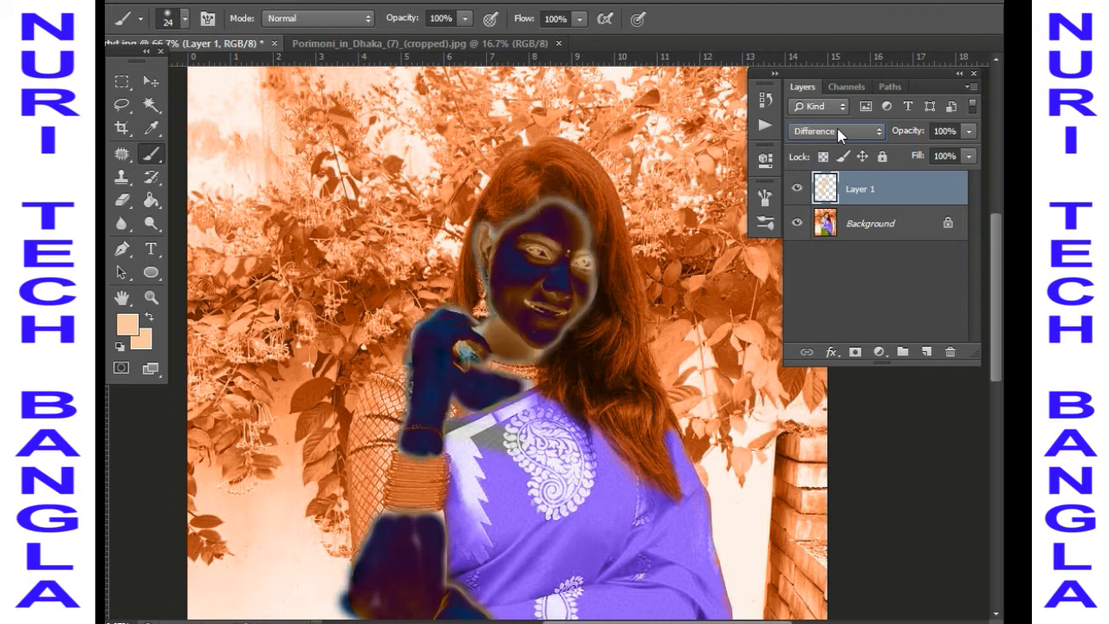
pyautogui.scroll(-2, 839, 136)
pyautogui.scroll(1, 839, 136)
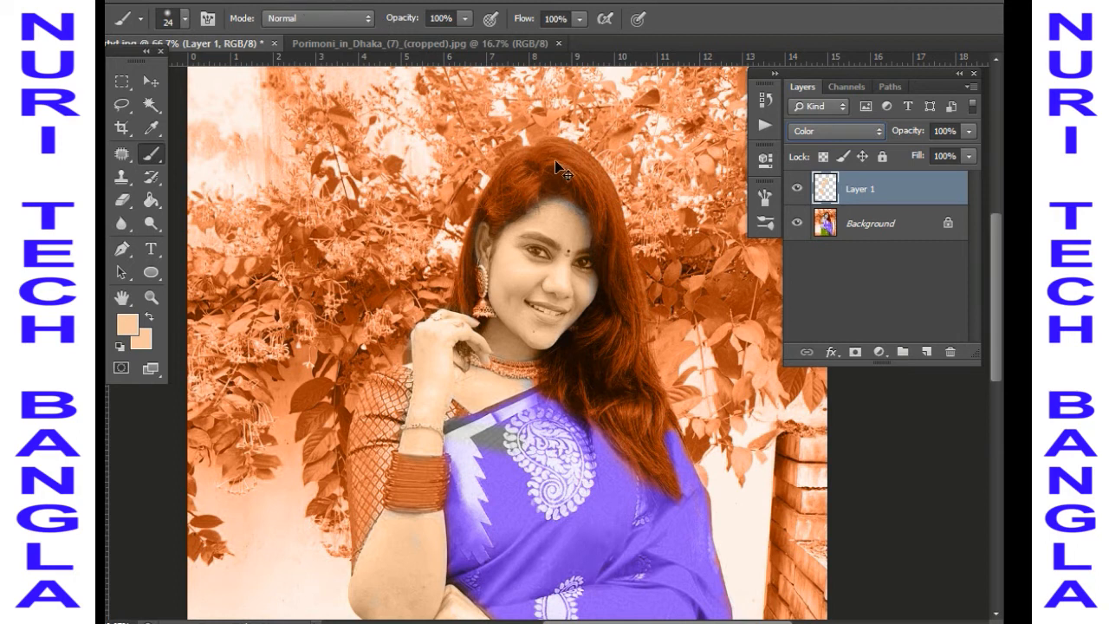
# Step: Darken the skin layer with an RGB Curves adjustment, lowering the midtone point to input 142 and output 108
pyautogui.hotkey('ctrl', 'm')
pyautogui.moveTo(525, 240); pyautogui.dragTo(539, 266)
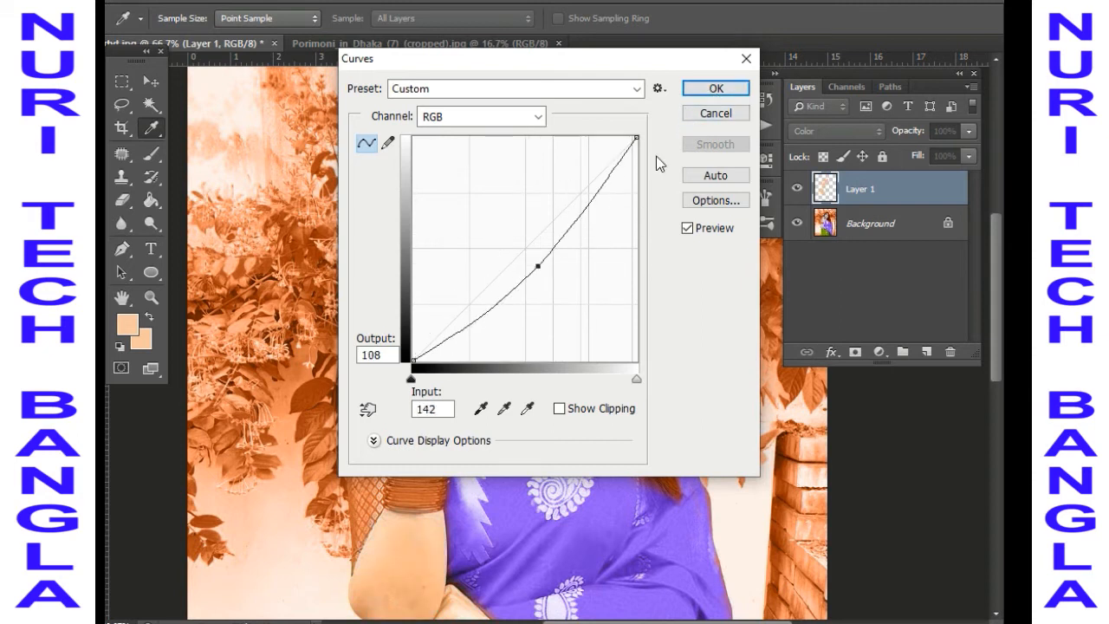
pyautogui.click(728, 89)
pyautogui.press('b')
pyautogui.keyDown('ctrl'); pyautogui.click(545, 307); pyautogui.keyUp('ctrl')
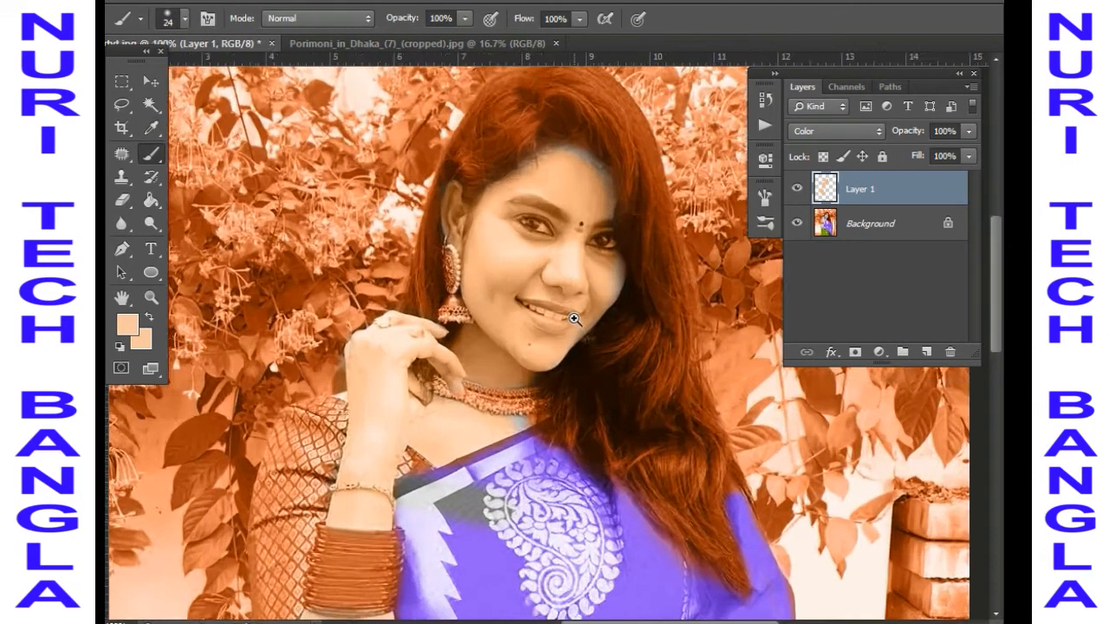
pyautogui.keyDown('ctrl'); pyautogui.click(572, 314); pyautogui.keyUp('ctrl')
pyautogui.keyDown('alt'); pyautogui.click(499, 285); pyautogui.keyUp('alt')
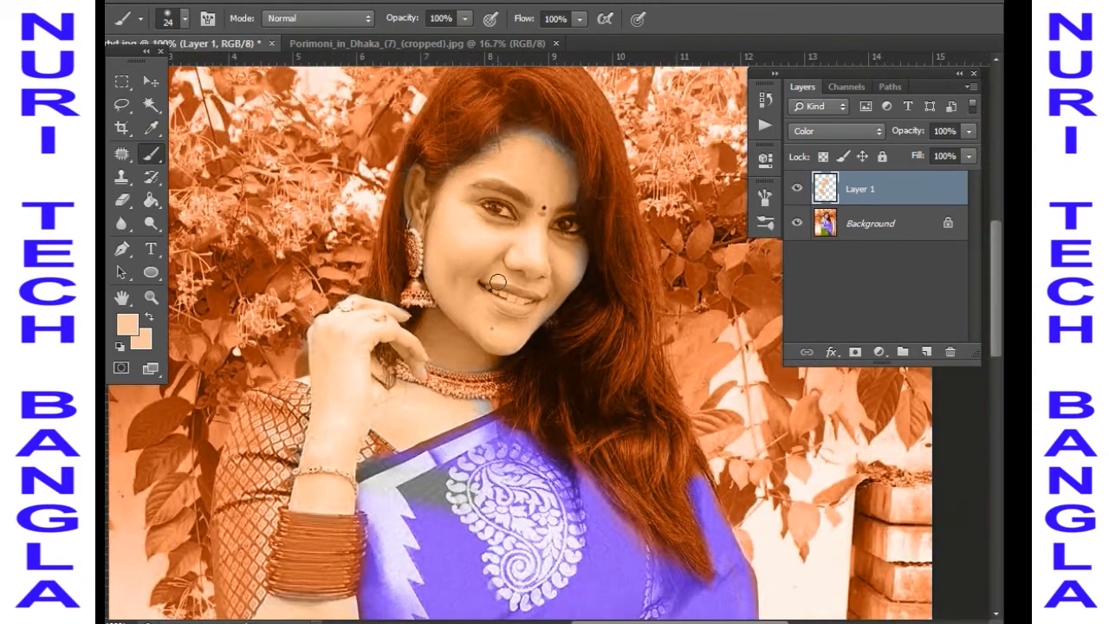
pyautogui.click(387, 2)
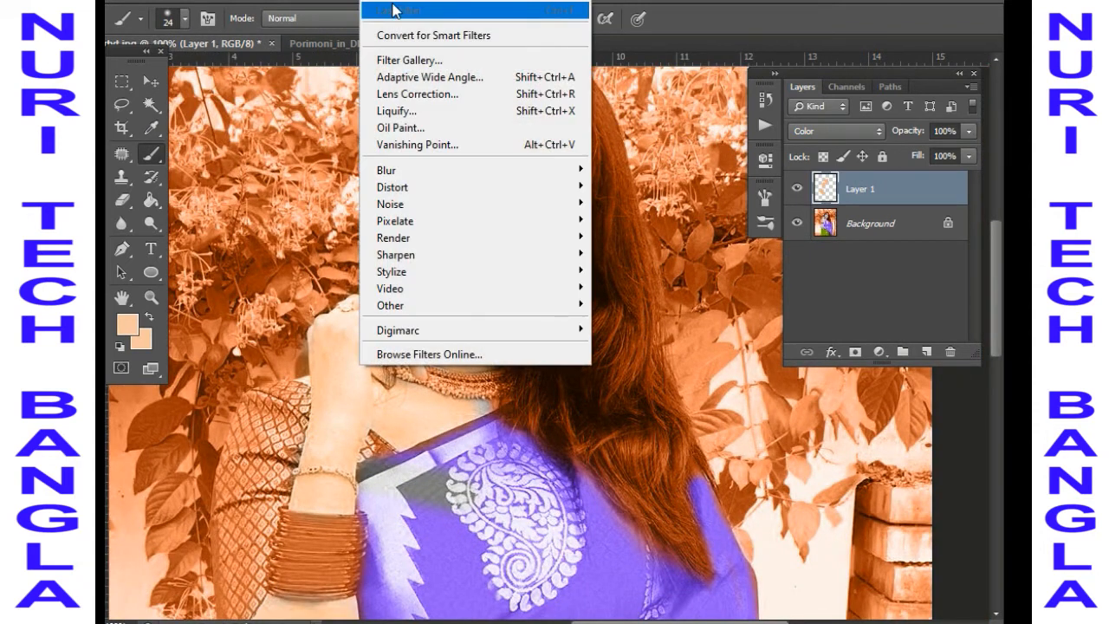
pyautogui.click(414, 2)
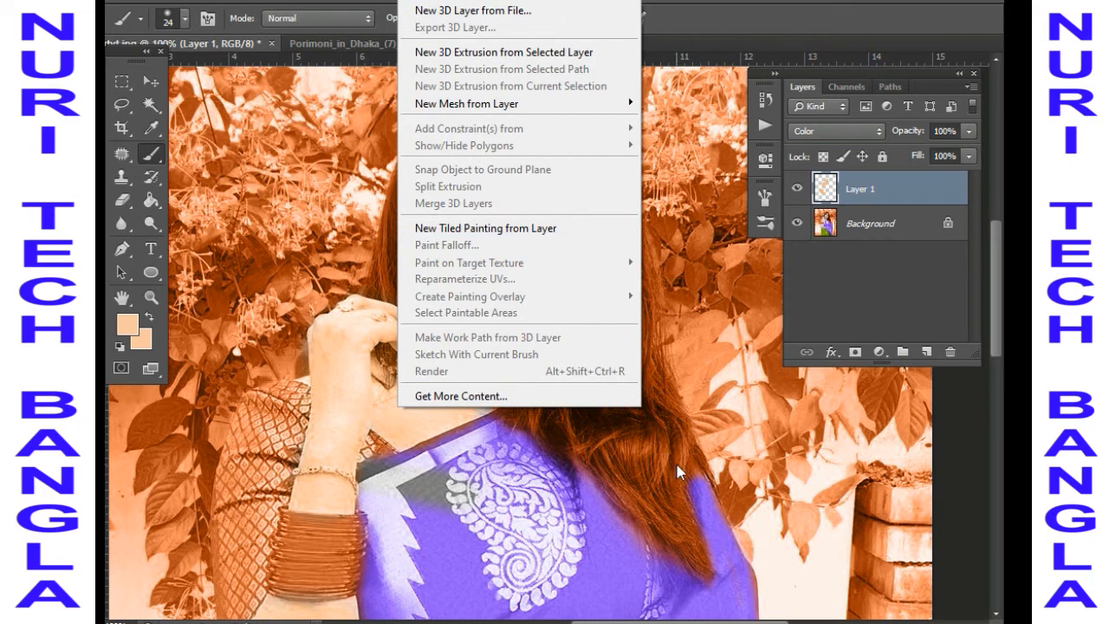
pyautogui.click(677, 468)
pyautogui.keyDown('ctrl'); pyautogui.click(504, 281); pyautogui.keyUp('ctrl')
pyautogui.moveTo(503, 282); pyautogui.dragTo(523, 303)
pyautogui.keyDown('alt'); pyautogui.click(559, 310); pyautogui.keyUp('alt')
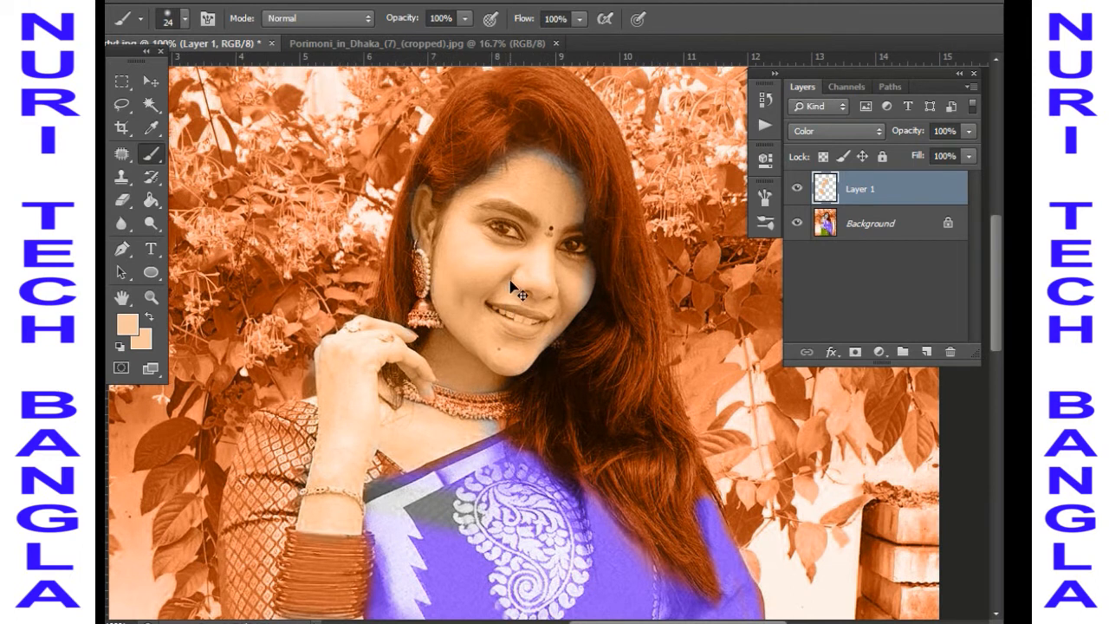
# Step: Merge the skin layer into the background and duplicate the merged layer
pyautogui.hotkey('ctrl', 'e')
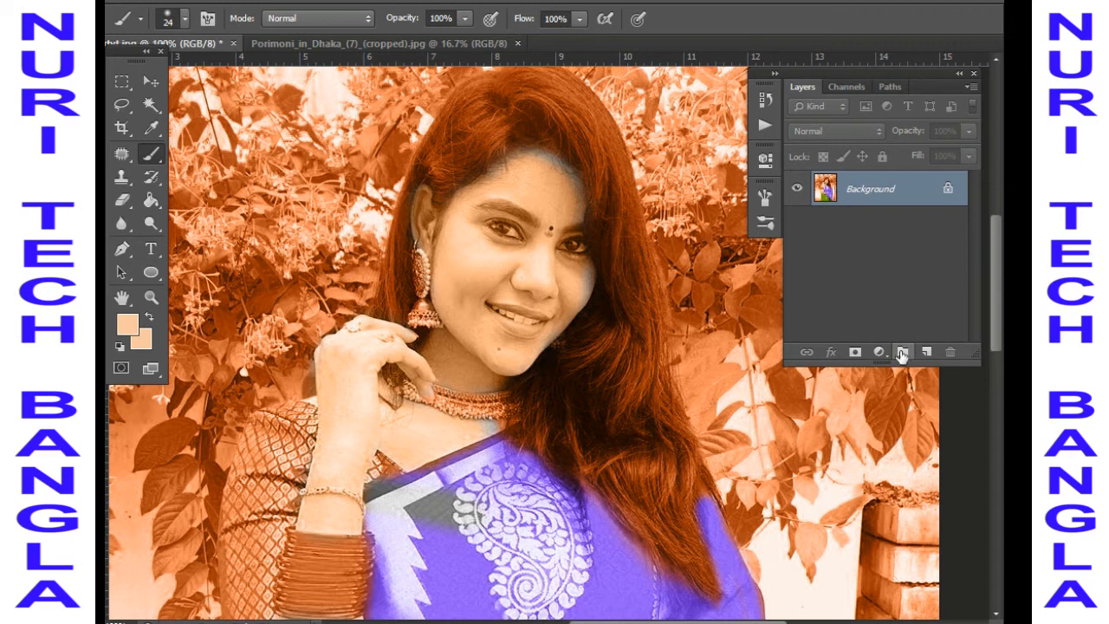
pyautogui.hotkey('ctrl', 'j')
# Step: Apply a Gaussian Blur with a radius of 2.3 pixels to the duplicated layer
pyautogui.click(366, 1)
pyautogui.moveTo(448, 171)
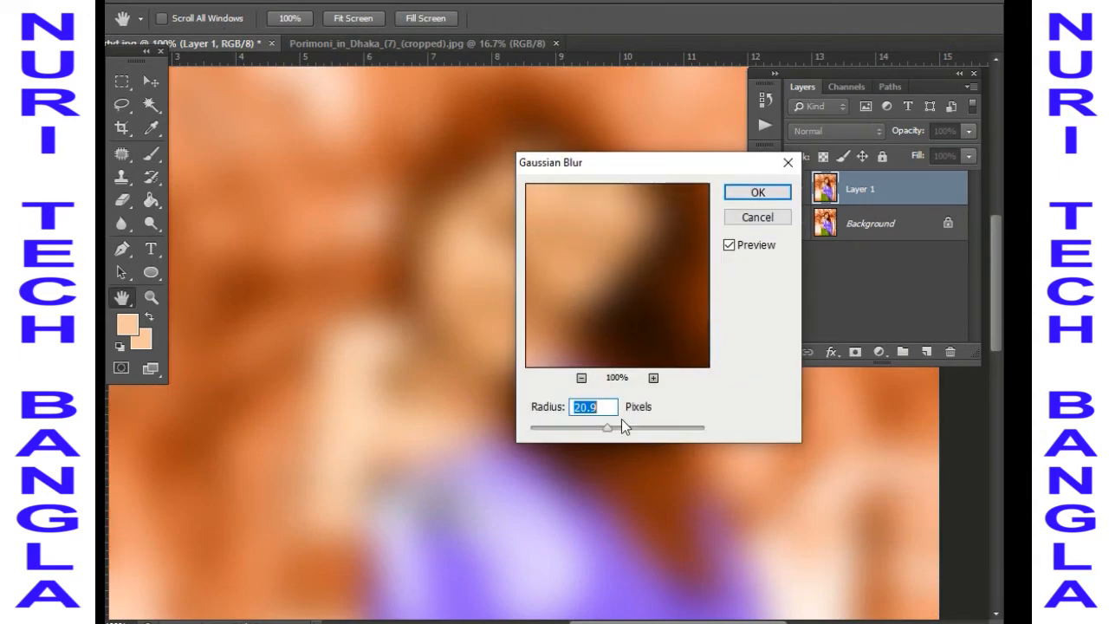
pyautogui.moveTo(604, 436); pyautogui.dragTo(557, 436)
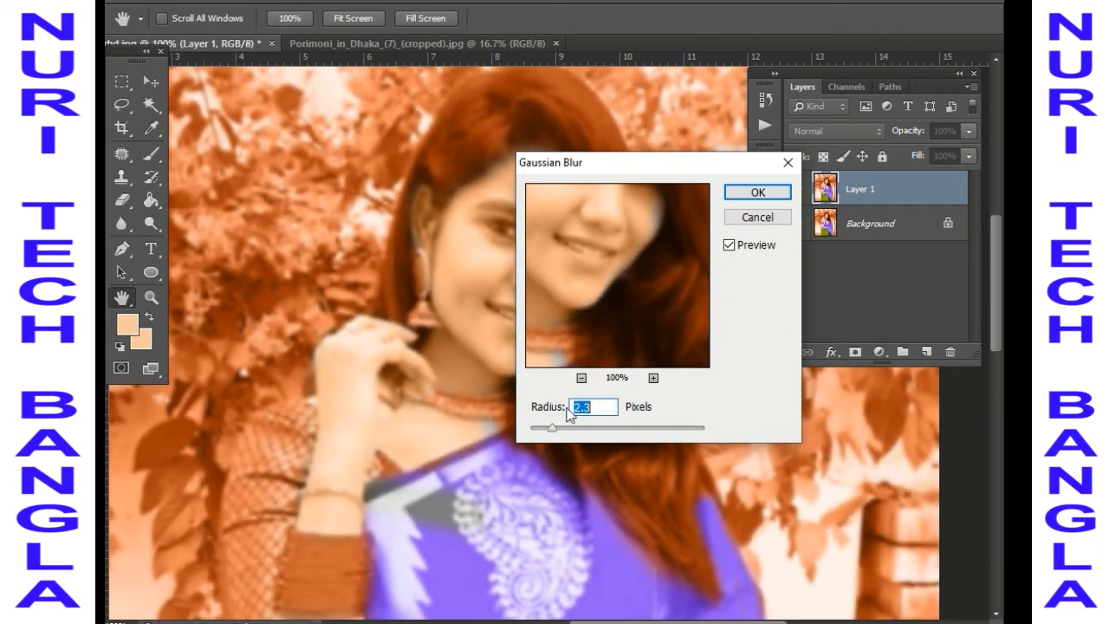
pyautogui.click(778, 189)
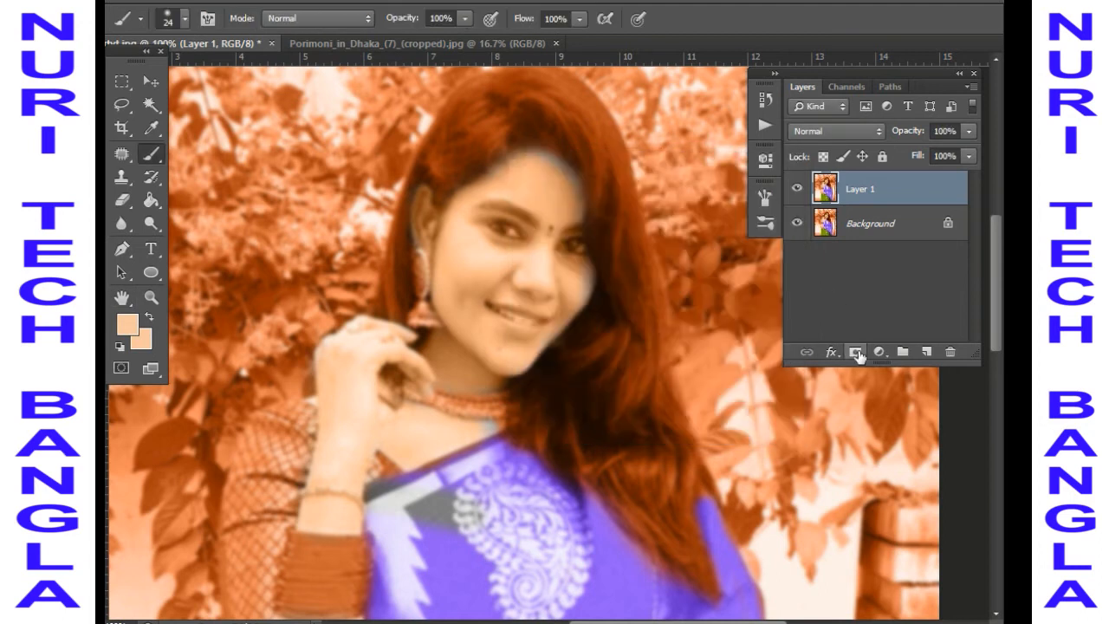
# Step: Add a layer mask to the blurred layer and invert the mask to black
pyautogui.click(855, 352)
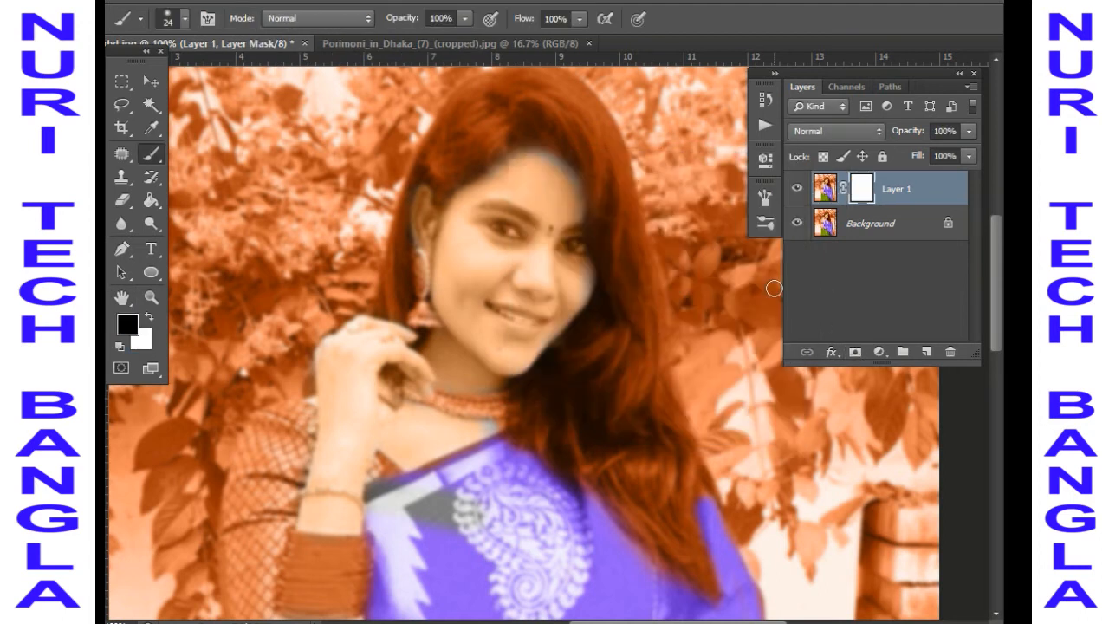
pyautogui.hotkey('ctrl', 'i')
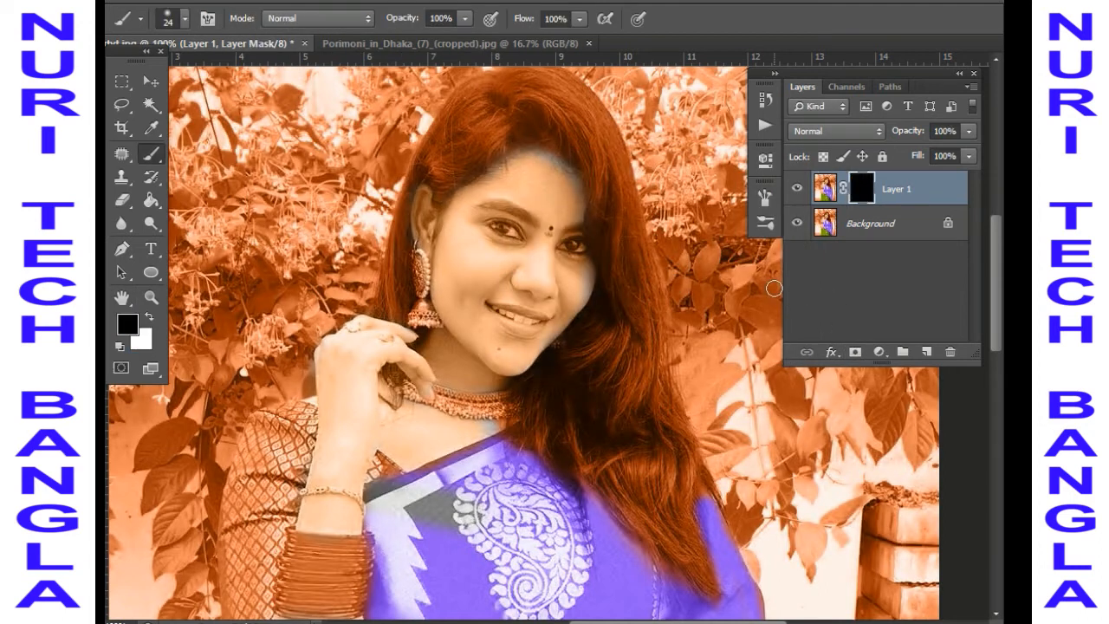
# Step: Smooth the cheek, chin, nose and forehead by erasing the black mask over them with a soft 29 px eraser
pyautogui.click(123, 200)
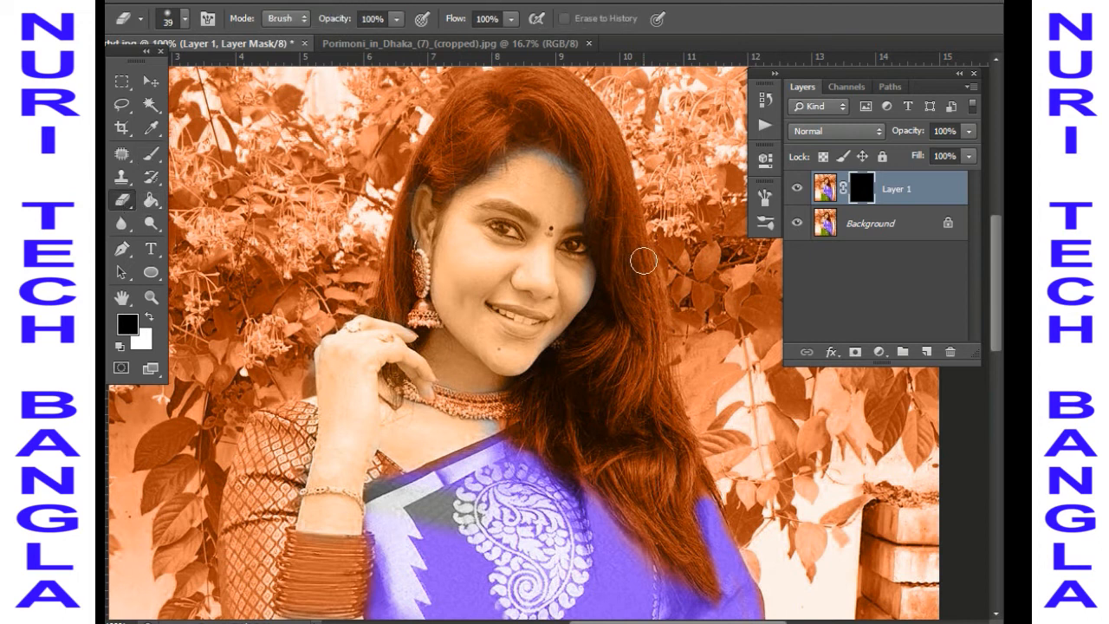
pyautogui.keyDown('ctrl'); pyautogui.click(521, 298); pyautogui.keyUp('ctrl')
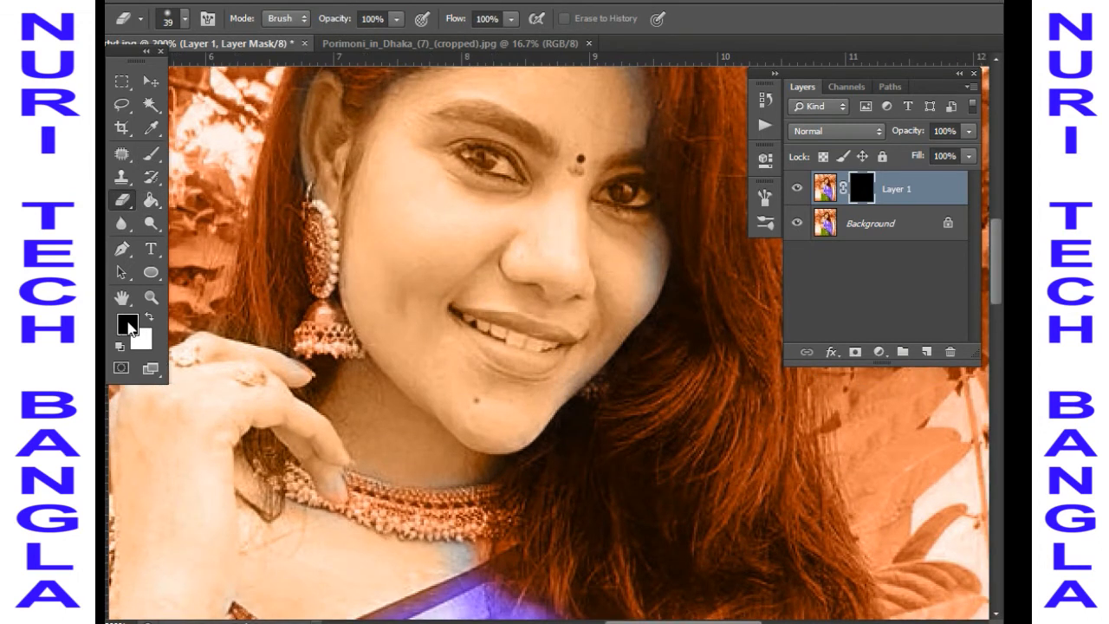
pyautogui.keyDown('ctrl'); pyautogui.click(426, 295); pyautogui.keyUp('ctrl')
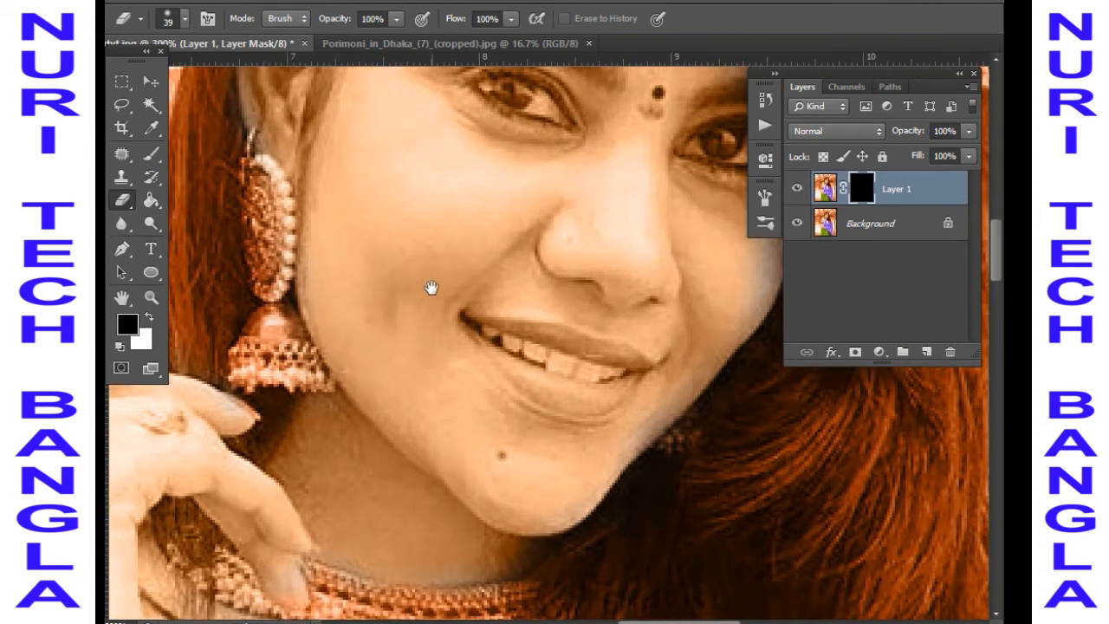
pyautogui.keyDown('alt'); pyautogui.click(461, 303); pyautogui.keyUp('alt')
pyautogui.keyDown('ctrl'); pyautogui.click(463, 278); pyautogui.keyUp('ctrl')
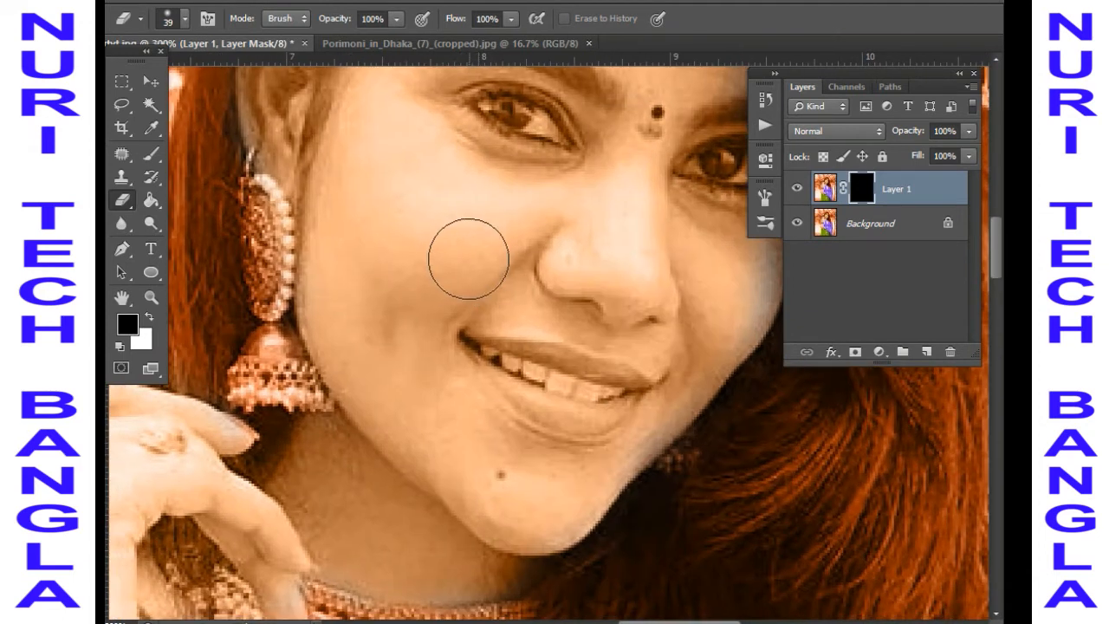
pyautogui.rightClick(468, 258)
pyautogui.click(562, 387)
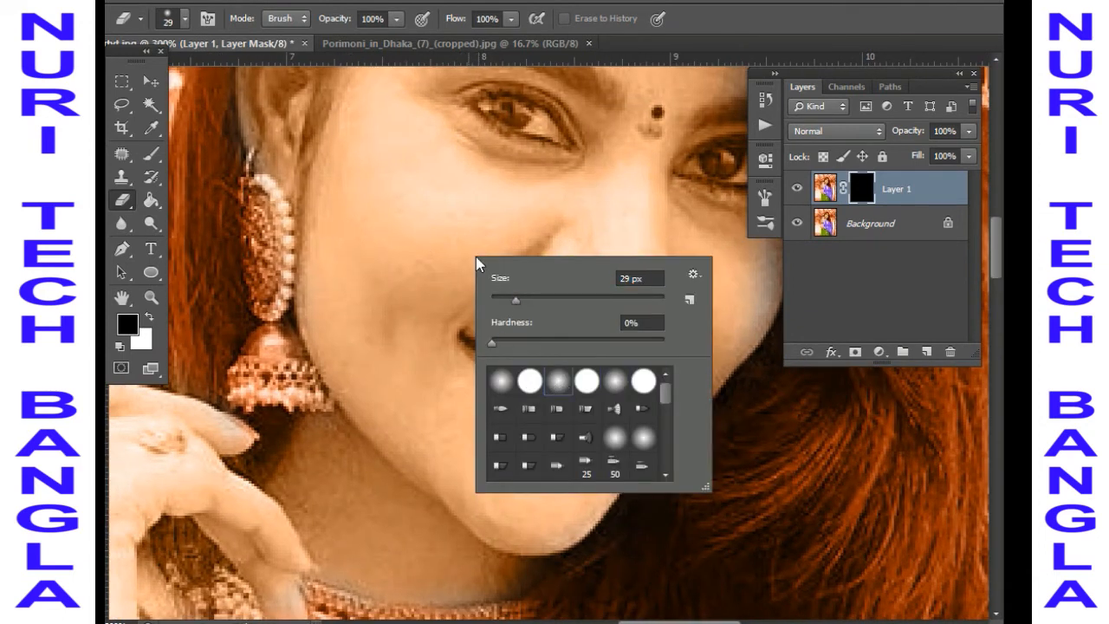
pyautogui.click(466, 234)
pyautogui.moveTo(452, 410)
pyautogui.mouseDown()
pyautogui.moveTo(406, 357)
pyautogui.moveTo(429, 431)
pyautogui.moveTo(554, 495)
pyautogui.moveTo(488, 430)
pyautogui.moveTo(553, 457)
pyautogui.moveTo(488, 430)
pyautogui.moveTo(596, 458)
pyautogui.moveTo(561, 475)
pyautogui.moveTo(541, 506)
pyautogui.moveTo(455, 439)
pyautogui.moveTo(372, 333)
pyautogui.moveTo(335, 195)
pyautogui.moveTo(345, 258)
pyautogui.moveTo(373, 94)
pyautogui.moveTo(421, 187)
pyautogui.moveTo(436, 179)
pyautogui.moveTo(565, 199)
pyautogui.moveTo(429, 128)
pyautogui.moveTo(508, 193)
pyautogui.moveTo(592, 194)
pyautogui.moveTo(581, 249)
pyautogui.moveTo(552, 263)
pyautogui.moveTo(604, 257)
pyautogui.moveTo(520, 269)
pyautogui.moveTo(501, 300)
pyautogui.moveTo(409, 323)
pyautogui.moveTo(412, 269)
pyautogui.mouseUp()
pyautogui.press('space')
pyautogui.moveTo(424, 196); pyautogui.dragTo(400, 301)
pyautogui.press('space')
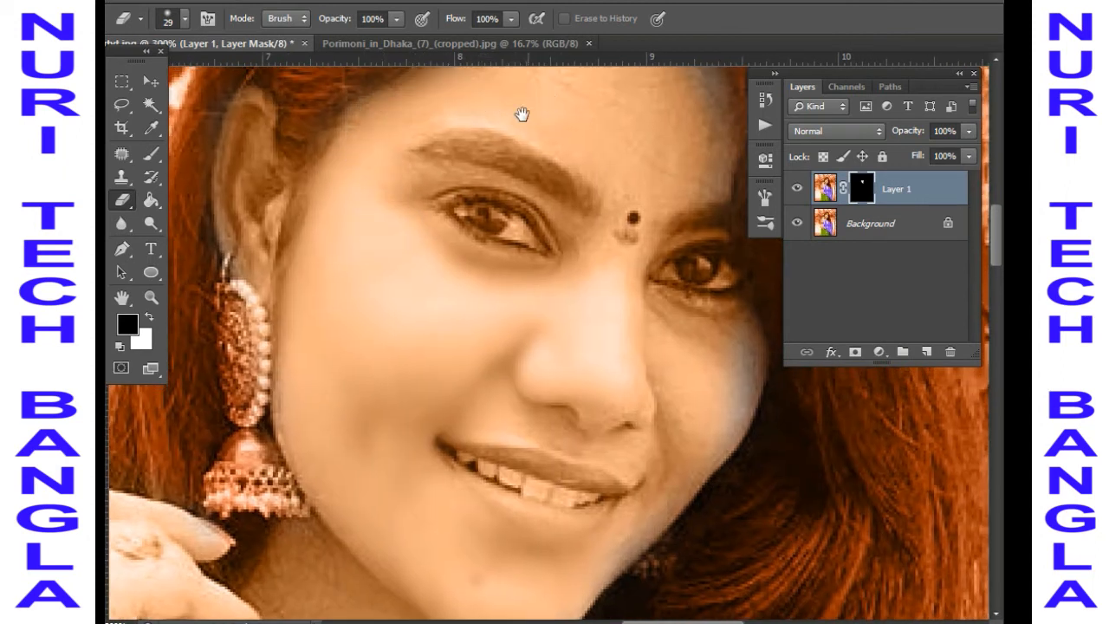
pyautogui.moveTo(522, 114); pyautogui.dragTo(512, 201)
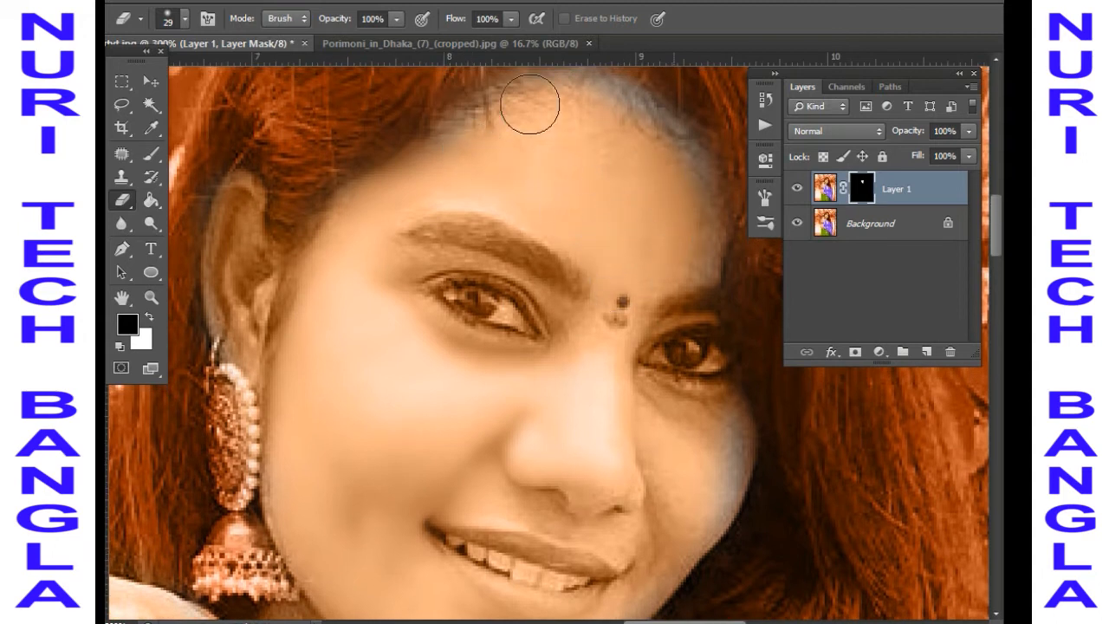
pyautogui.press('space')
pyautogui.moveTo(610, 344)
pyautogui.mouseDown()
pyautogui.moveTo(562, 223)
pyautogui.moveTo(538, 201)
pyautogui.mouseUp()
# Step: Smooth the skin around the eyes, nose and far cheek by erasing the mask with a soft 13 px eraser
pyautogui.rightClick(538, 201)
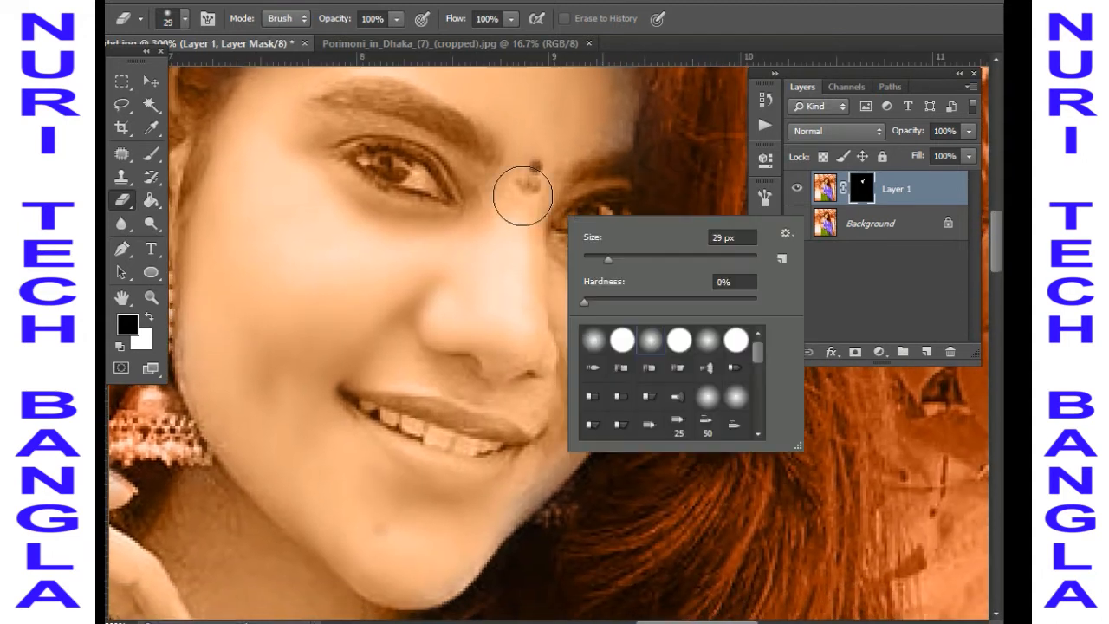
pyautogui.click(550, 236)
pyautogui.click(473, 180)
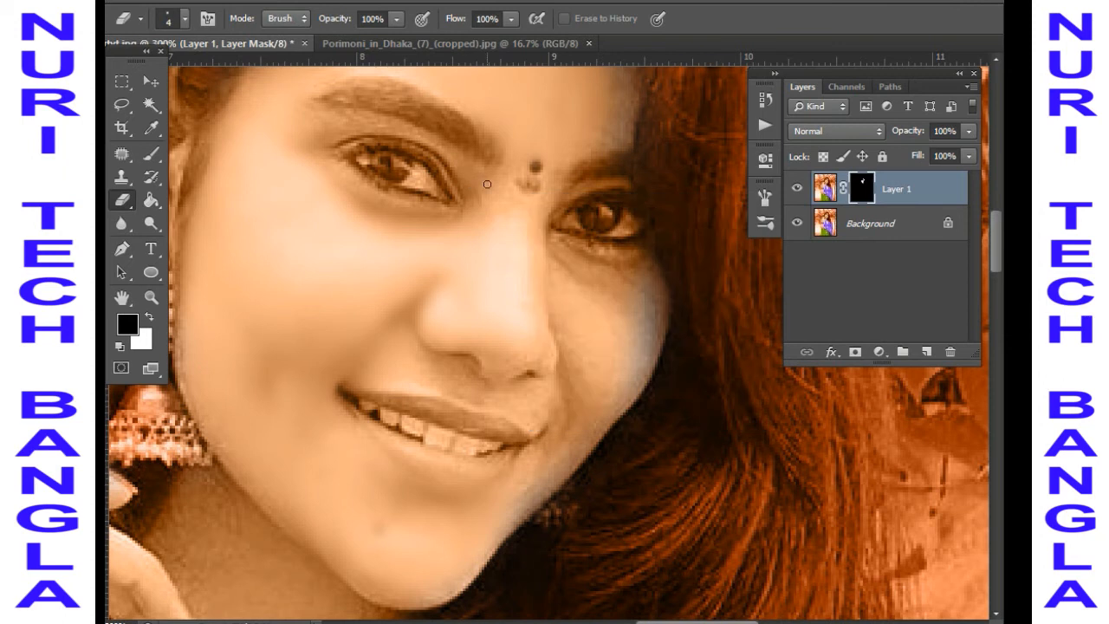
pyautogui.rightClick(491, 184)
pyautogui.click(522, 226)
pyautogui.click(477, 202)
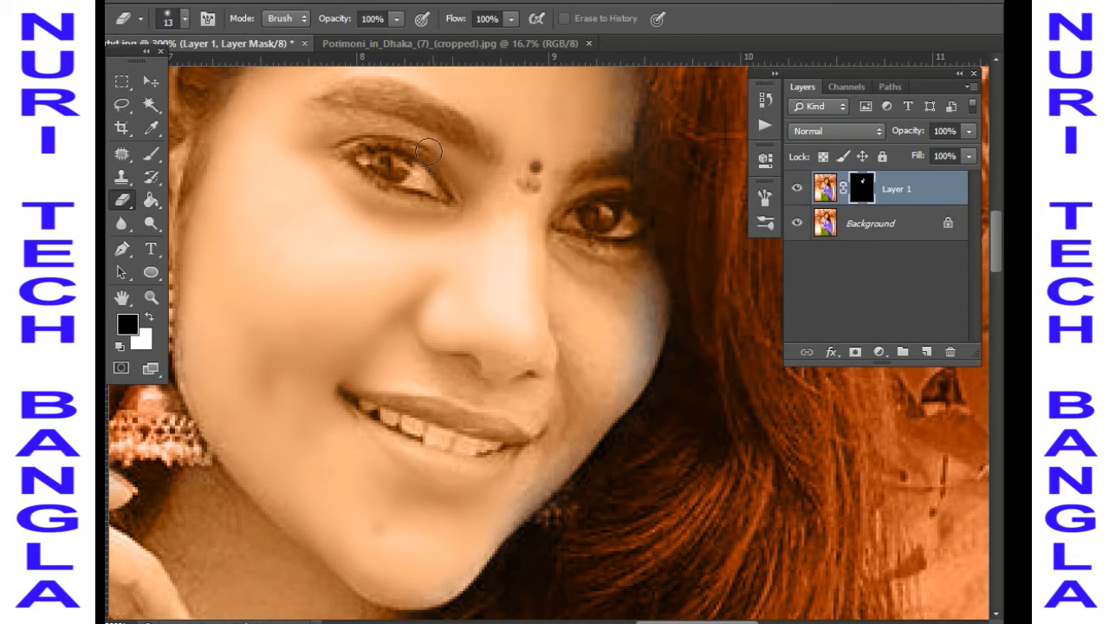
pyautogui.moveTo(468, 238); pyautogui.dragTo(423, 219)
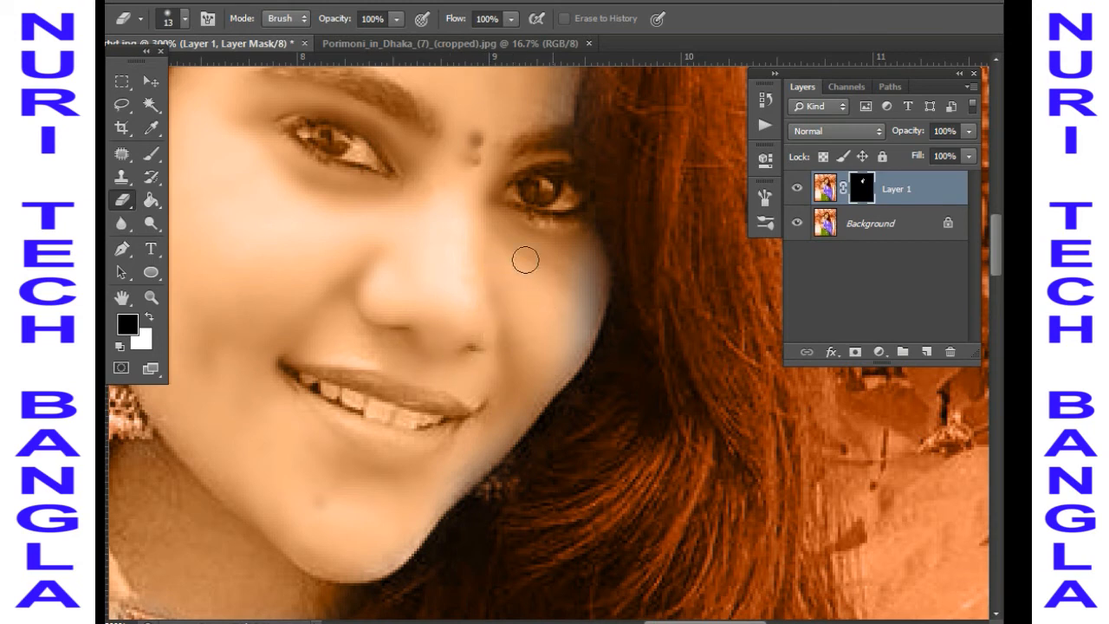
pyautogui.scroll(-1, 450, 356)
pyautogui.moveTo(447, 353); pyautogui.dragTo(492, 299)
# Step: Smooth the neck, chest and raised hand by erasing the black mask over them with a soft 33 px eraser
pyautogui.rightClick(522, 322)
pyautogui.moveTo(556, 364); pyautogui.dragTo(574, 365)
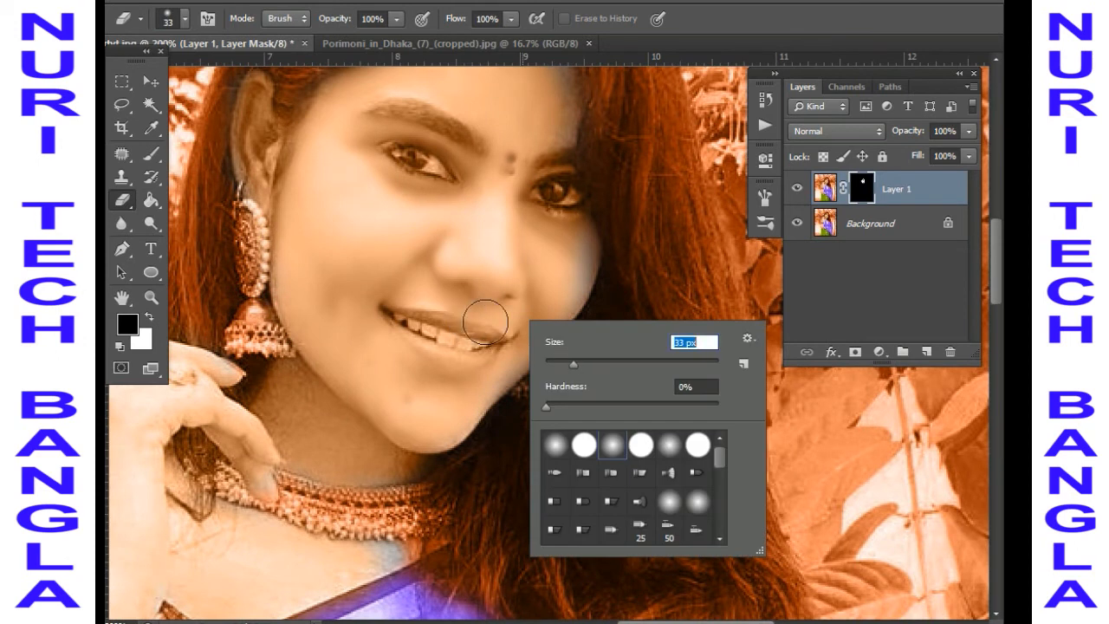
pyautogui.press('Return')
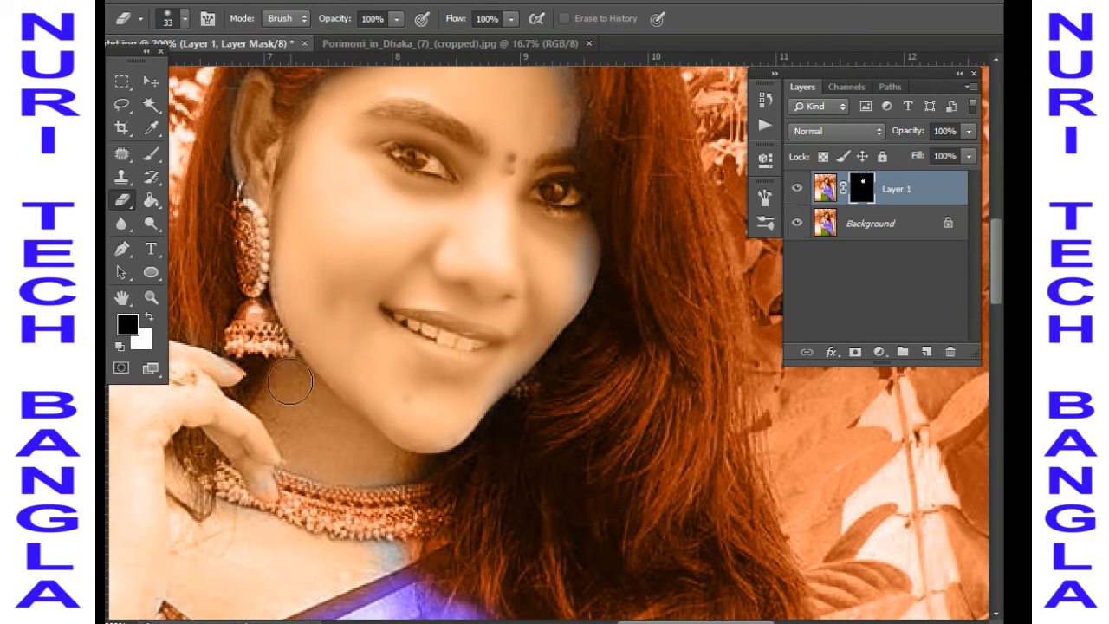
pyautogui.scroll(-1, 396, 431)
pyautogui.moveTo(395, 432); pyautogui.dragTo(536, 199)
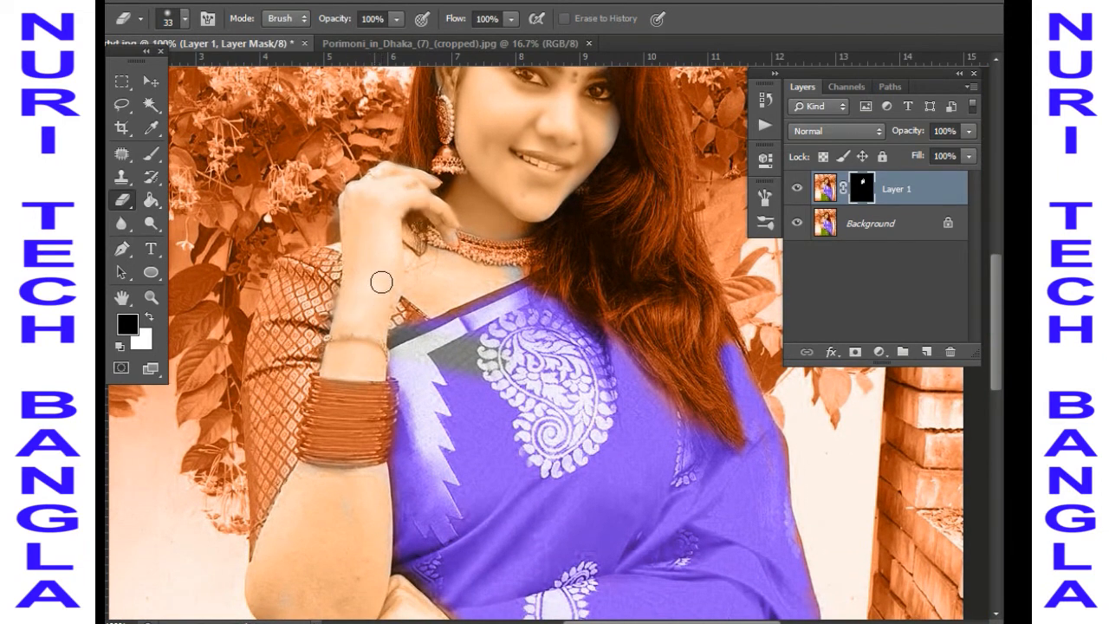
pyautogui.moveTo(414, 284)
pyautogui.mouseDown()
pyautogui.moveTo(428, 261)
pyautogui.moveTo(475, 293)
pyautogui.moveTo(447, 307)
pyautogui.mouseUp()
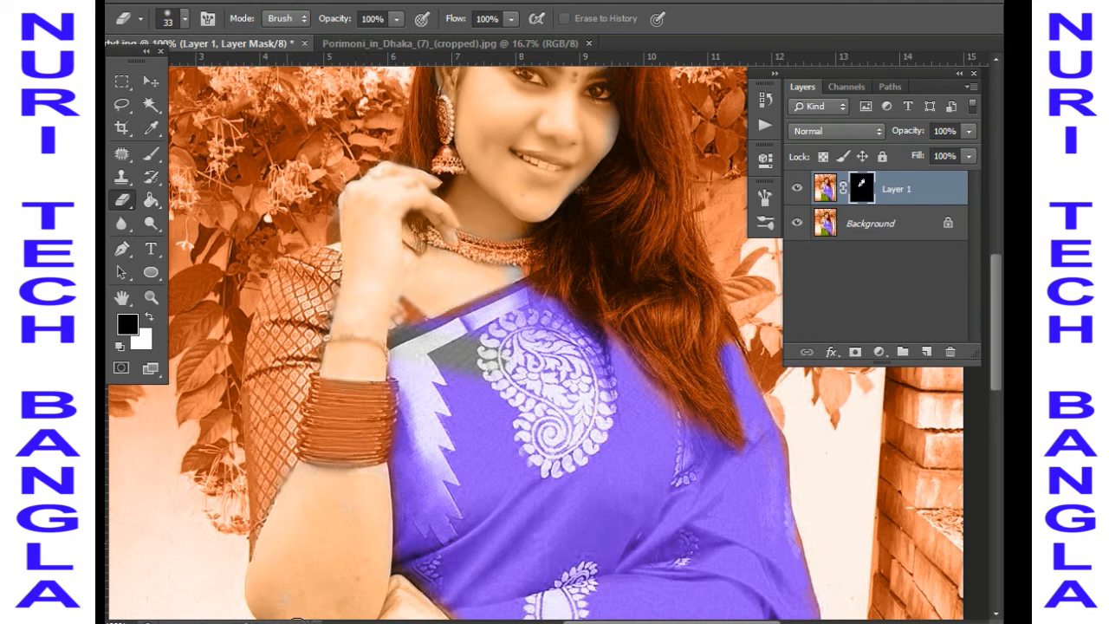
# Step: Smooth the forearm, elbow and lower hand by erasing the black mask over them with the 33 px eraser
pyautogui.scroll(1, 780, 394)
pyautogui.hotkey('alt', 'space')
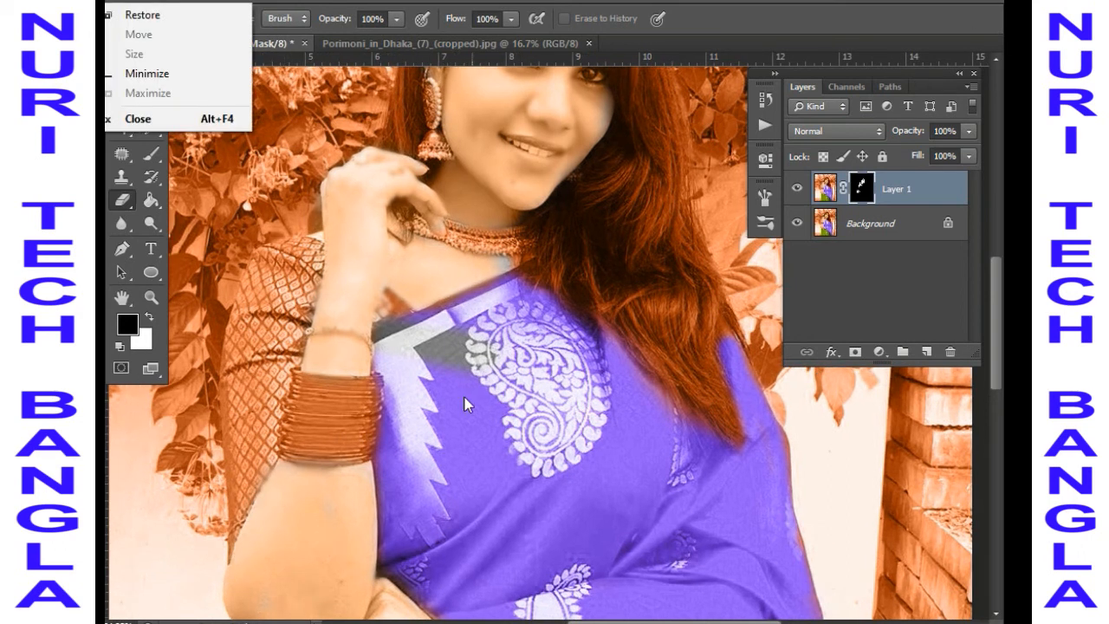
pyautogui.press('Escape')
pyautogui.scroll(-3, 334, 463)
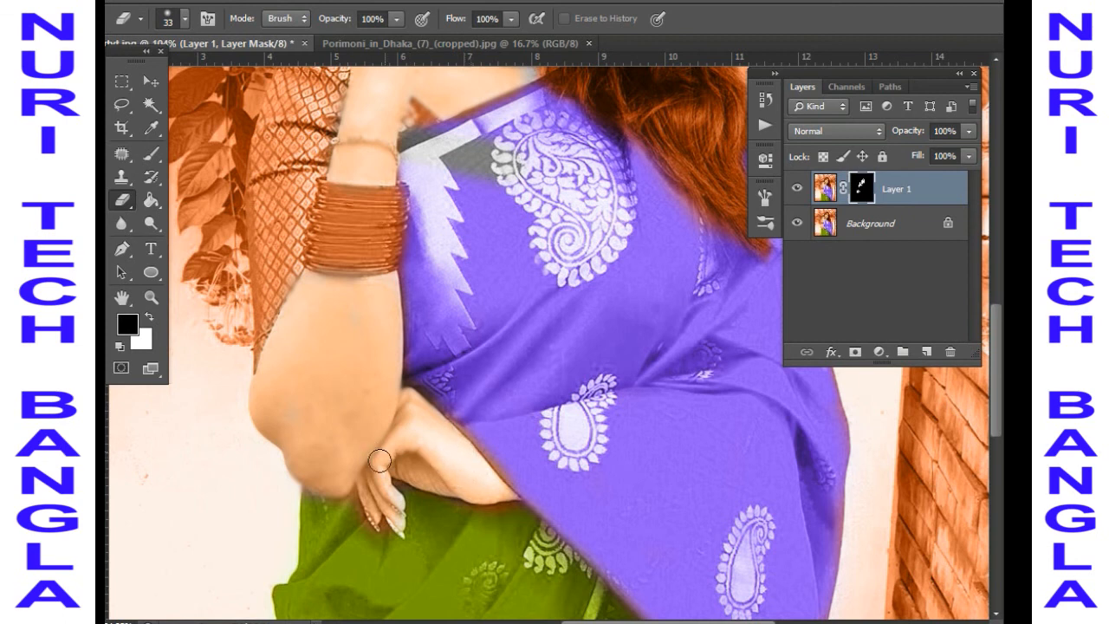
pyautogui.scroll(5, 575, 286)
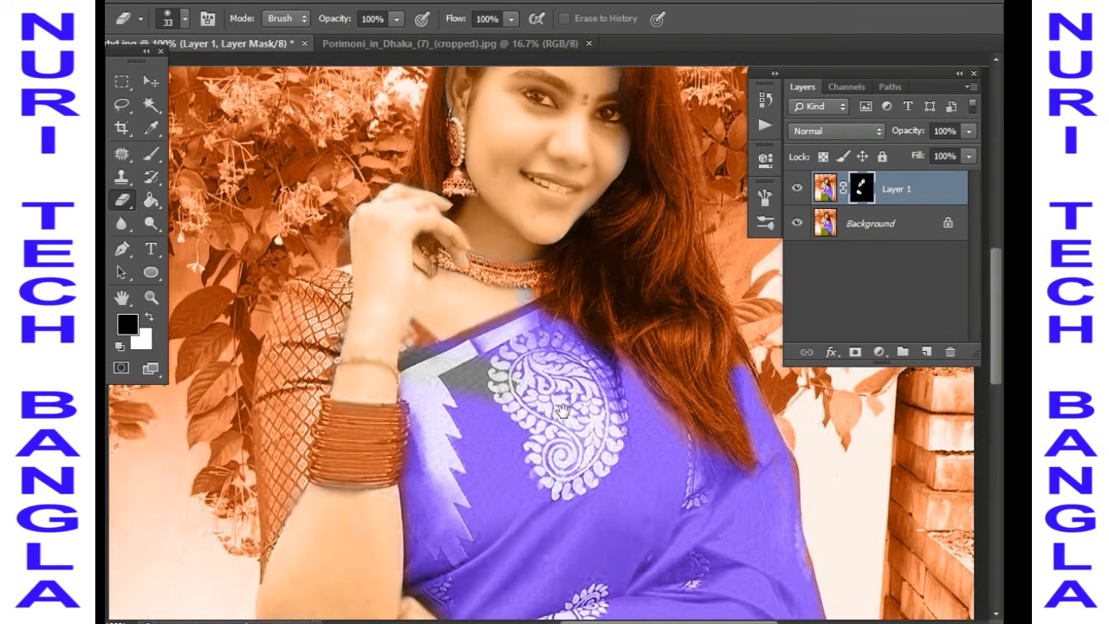
# Step: Lower the fill of the blurred layer to soften the smoothing and merge the layer into the background
pyautogui.scroll(2, 562, 410)
pyautogui.hotkey('ctrl', 'r')
pyautogui.click(969, 156)
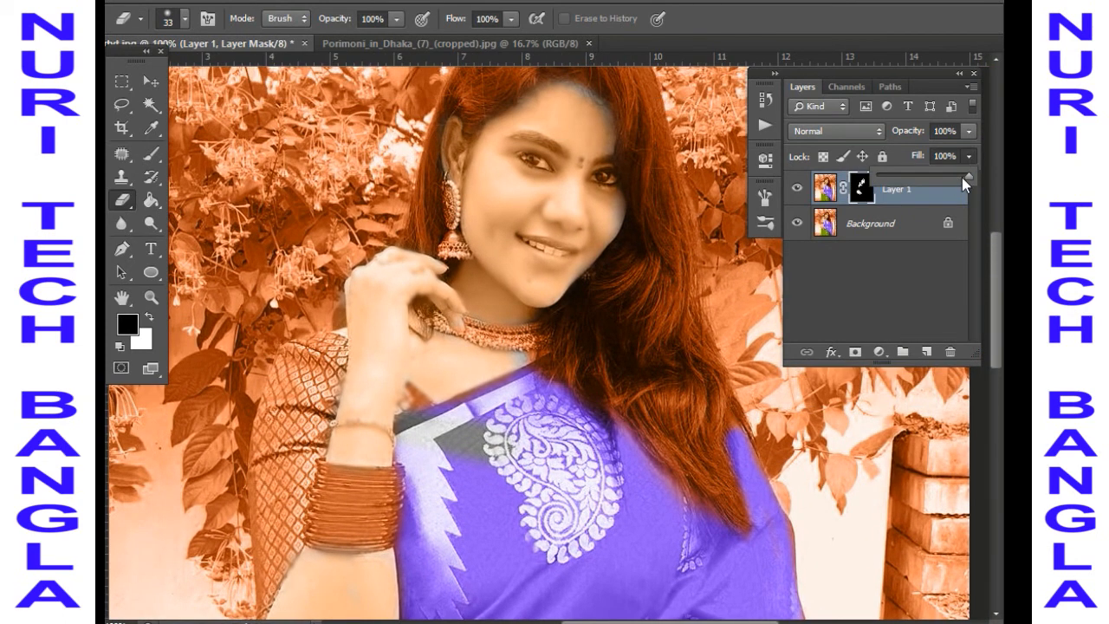
pyautogui.moveTo(962, 176); pyautogui.dragTo(907, 181)
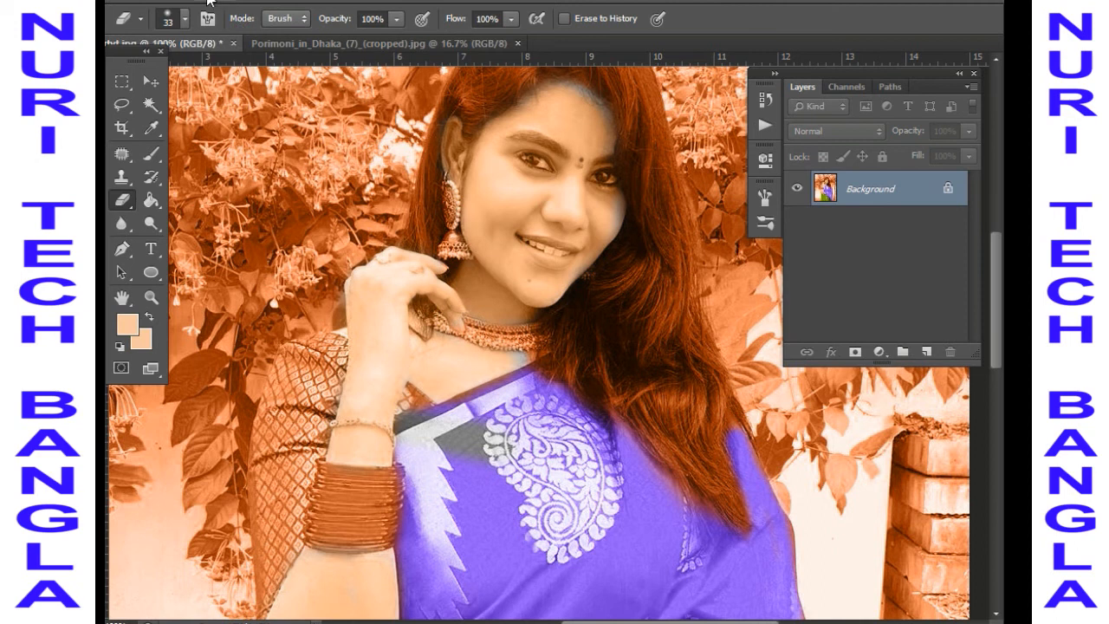
# Step: Apply a relative Selective Color adjustment to the merged image with the black of the reds set to +51%
pyautogui.click(208, 2)
pyautogui.moveTo(260, 36)
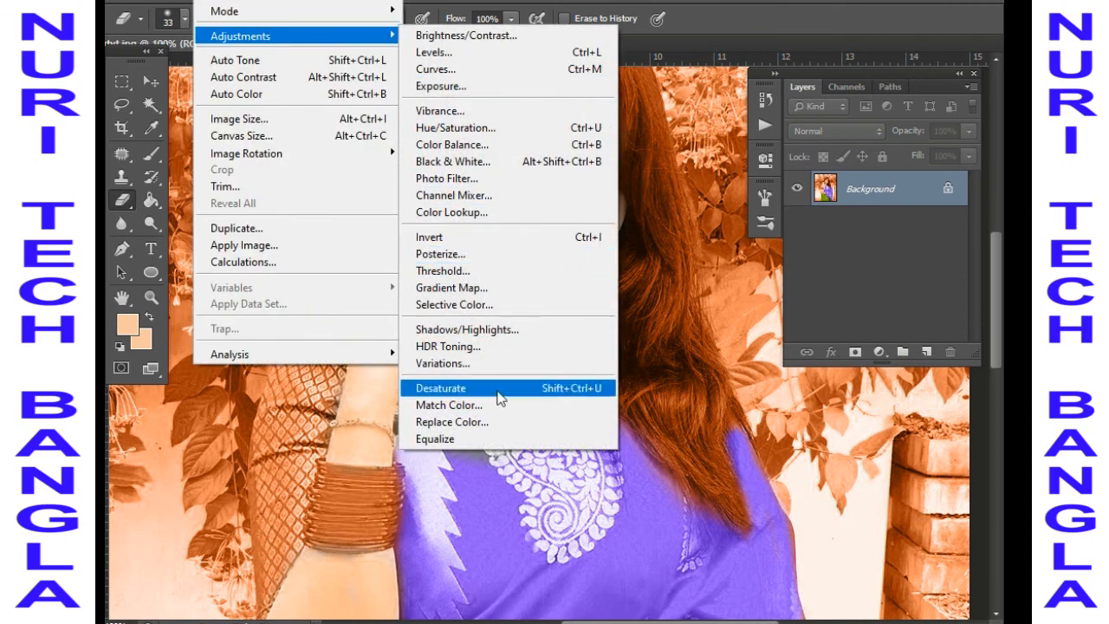
pyautogui.click(497, 305)
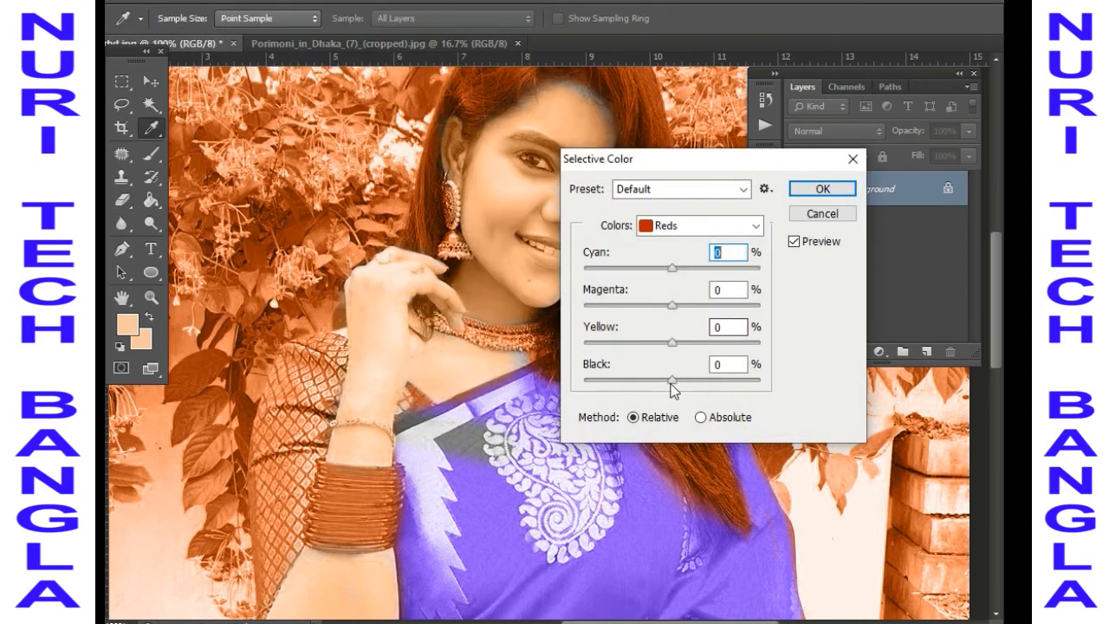
pyautogui.moveTo(678, 381); pyautogui.dragTo(717, 380)
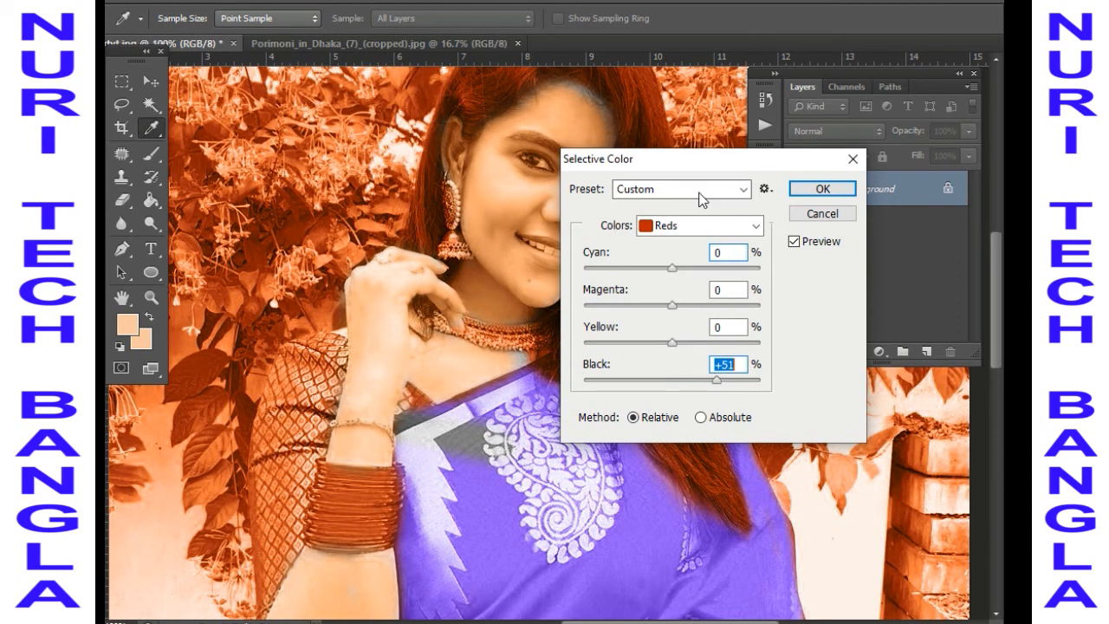
pyautogui.click(818, 196)
pyautogui.press('e')
# Step: Examine the recoloured portrait, checking the face up close and the whole figure from head to saree
pyautogui.scroll(-2, 531, 263)
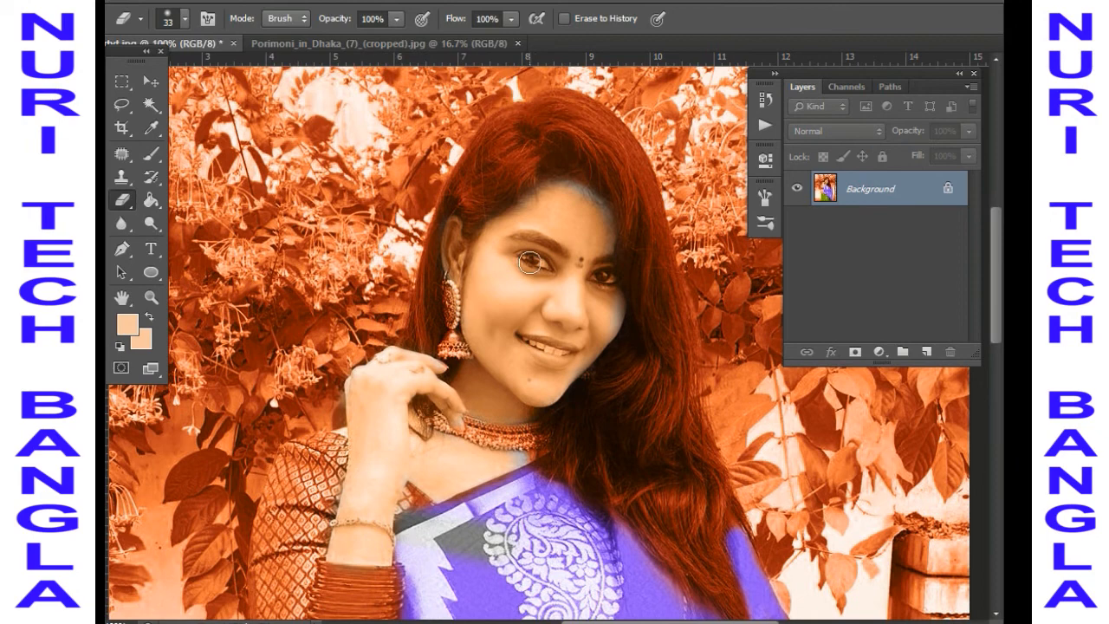
pyautogui.keyDown('ctrl'); pyautogui.click(540, 335); pyautogui.keyUp('ctrl')
pyautogui.keyDown('ctrl'); pyautogui.click(538, 341); pyautogui.keyUp('ctrl')
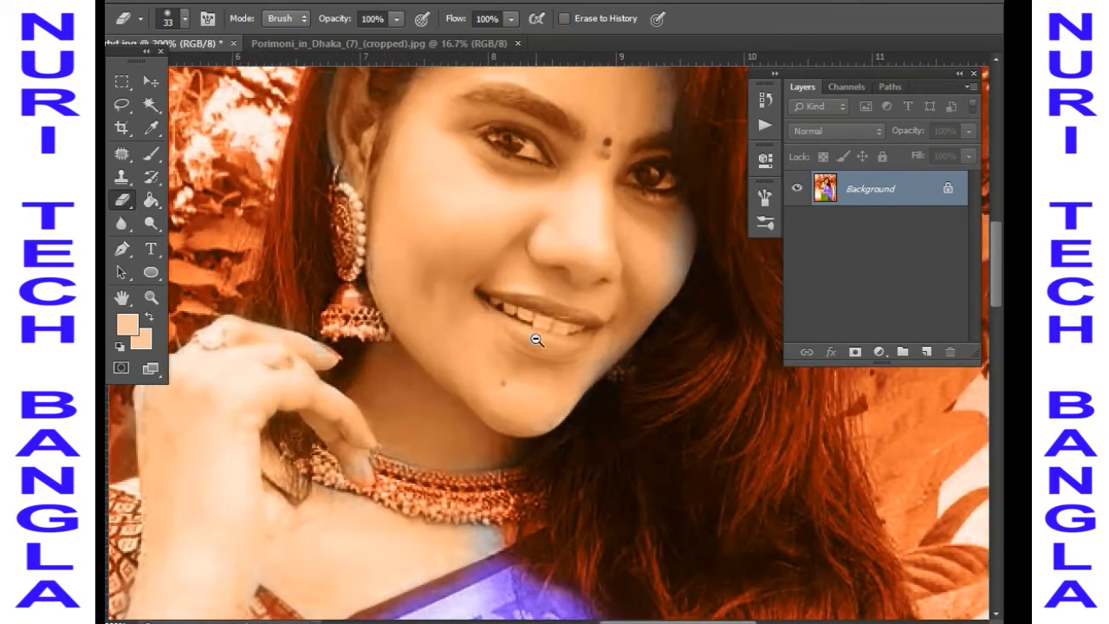
pyautogui.keyDown('alt'); pyautogui.click(536, 340); pyautogui.keyUp('alt')
pyautogui.keyDown('alt'); pyautogui.click(537, 340); pyautogui.keyUp('alt')
pyautogui.keyDown('alt'); pyautogui.click(583, 338); pyautogui.keyUp('alt')
pyautogui.scroll(-3, 566, 312)
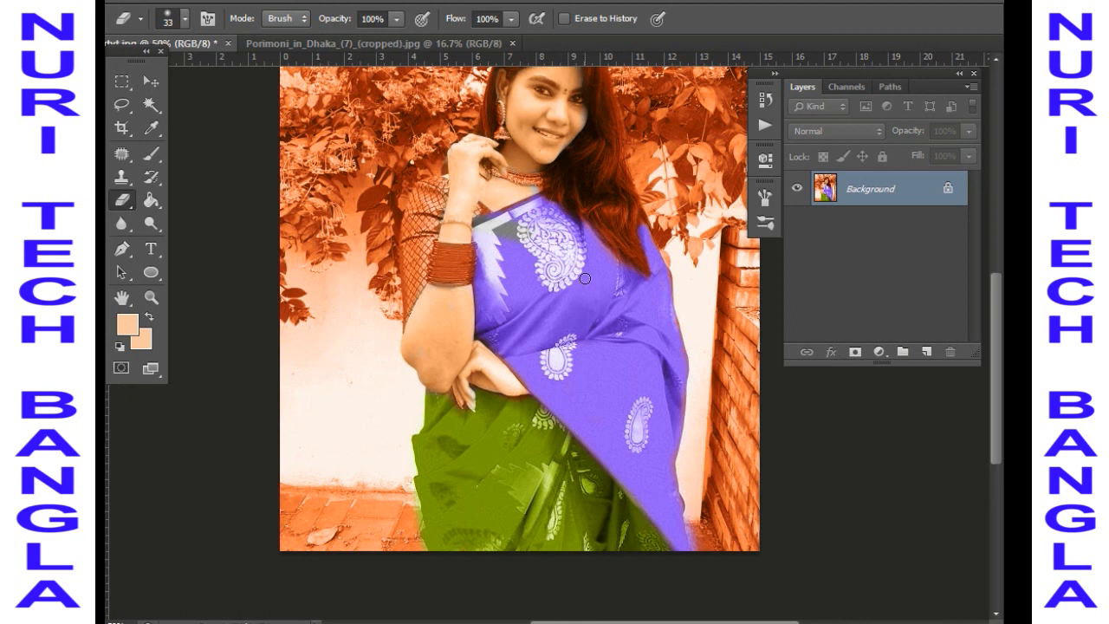
pyautogui.moveTo(626, 182); pyautogui.dragTo(636, 384)
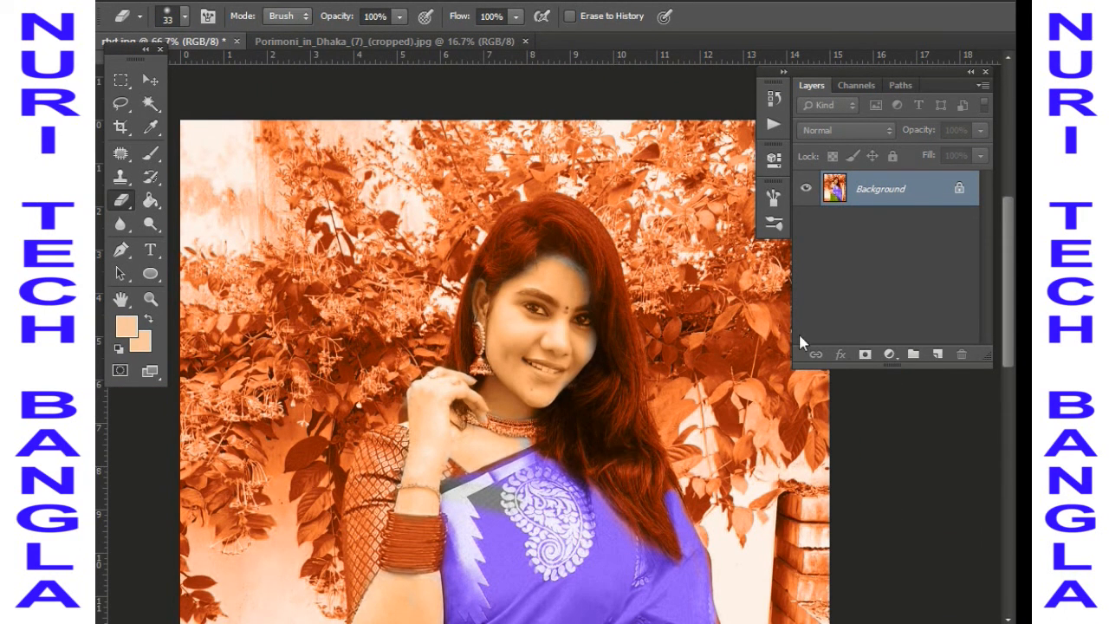
pyautogui.keyDown('alt'); pyautogui.click(644, 397); pyautogui.keyUp('alt')
pyautogui.moveTo(644, 397)
pyautogui.mouseDown()
pyautogui.moveTo(637, 361)
pyautogui.moveTo(547, 328)
pyautogui.mouseUp()
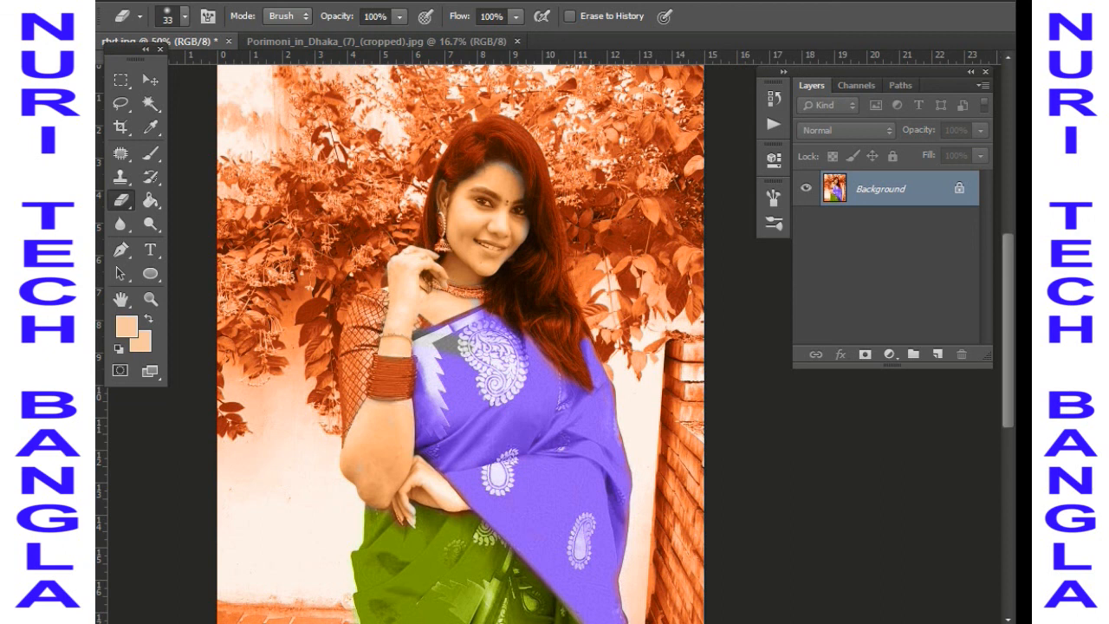
pyautogui.click(880, 623)
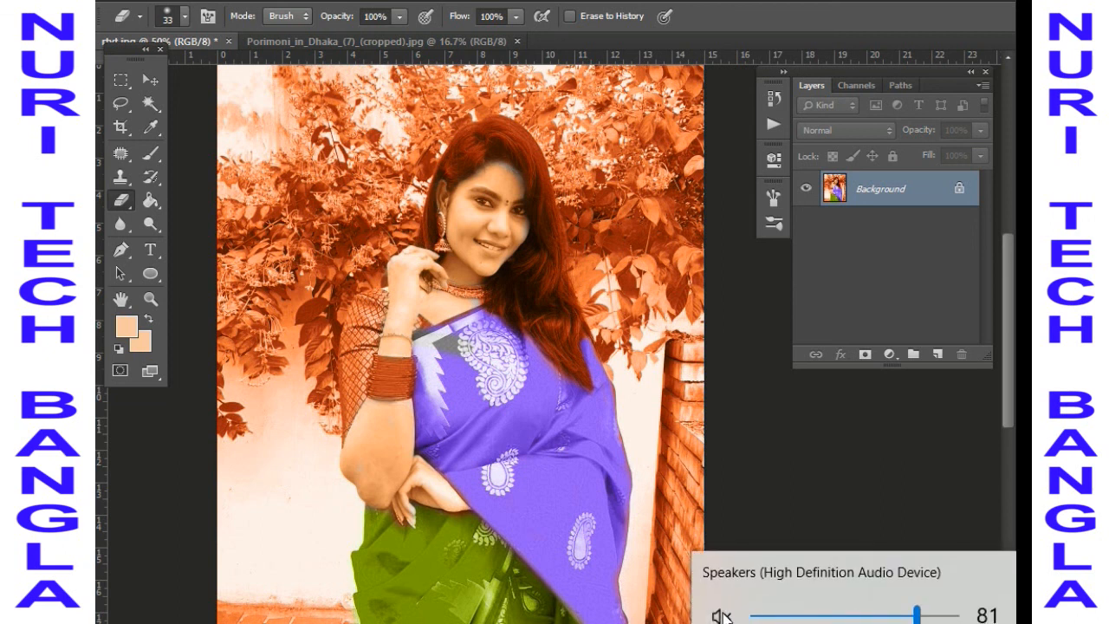